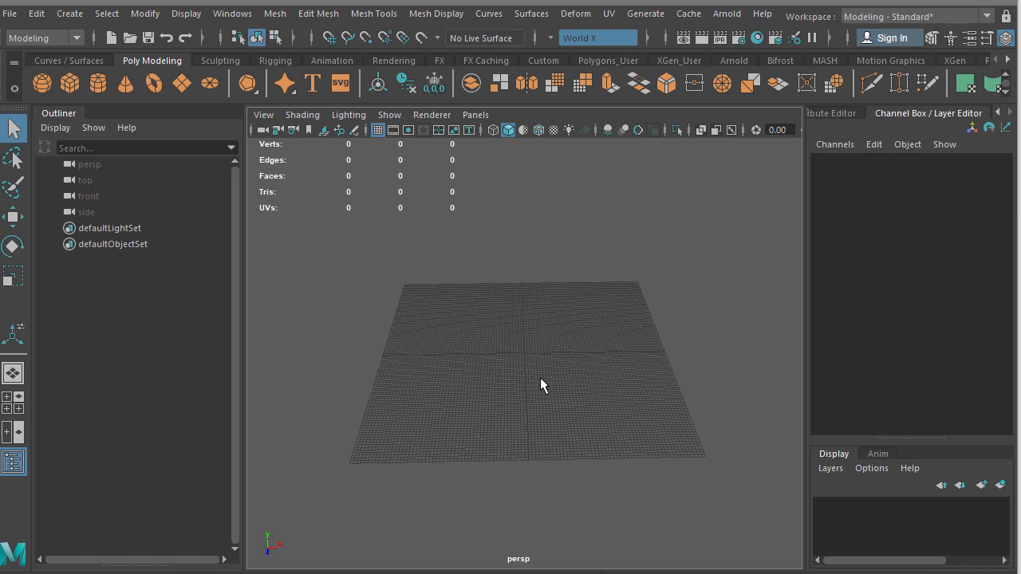
- Switch from the perspective view to the front view, with the origin framed low in the view
alt+drag(535, 382, 535, 380)
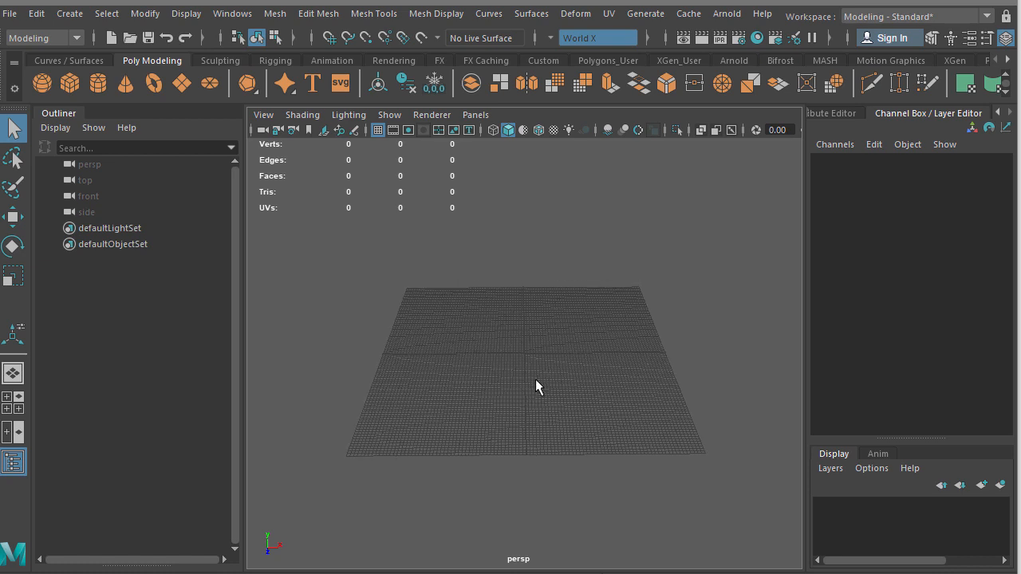
key(space)
drag(535, 379, 540, 413)
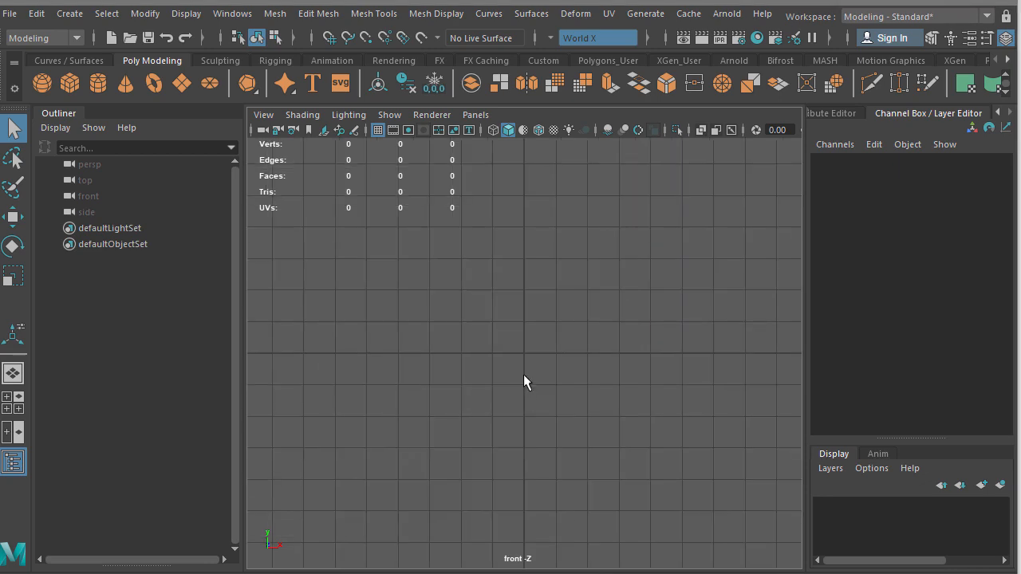
alt+middle_drag(524, 365, 539, 438)
scroll(539, 425, down, 3)
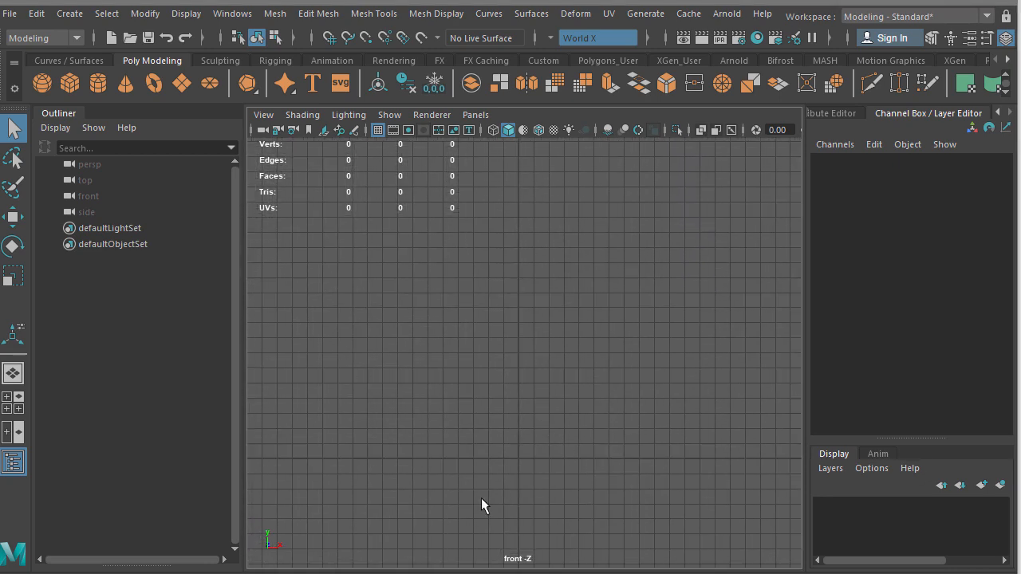
key(space)
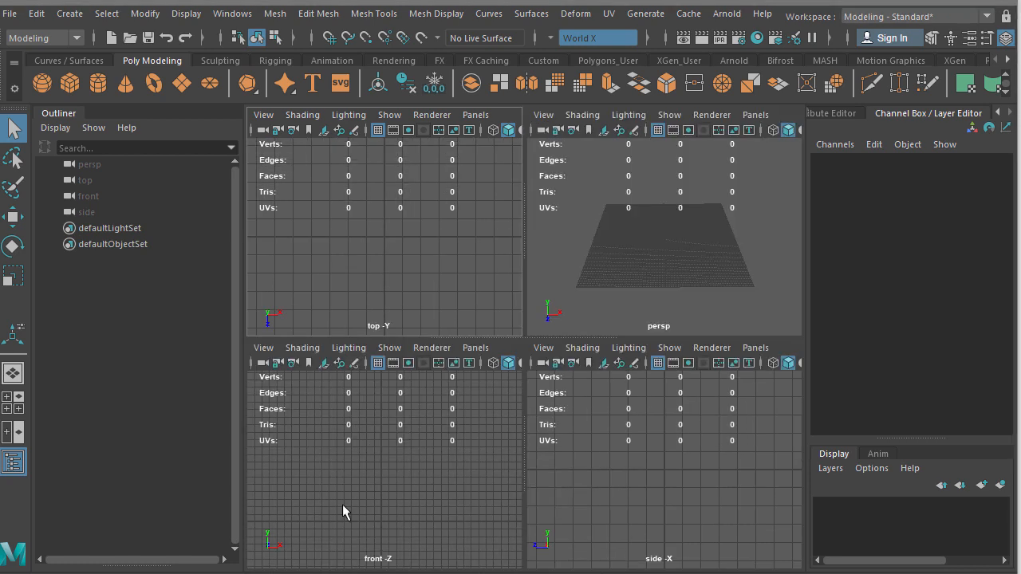
key(space)
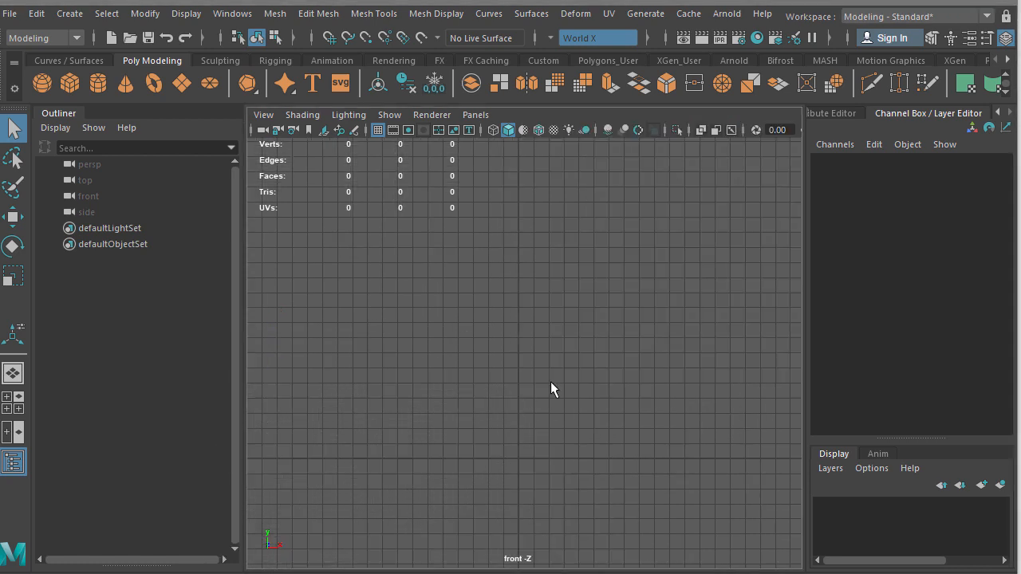
alt+middle_drag(527, 410, 528, 427)
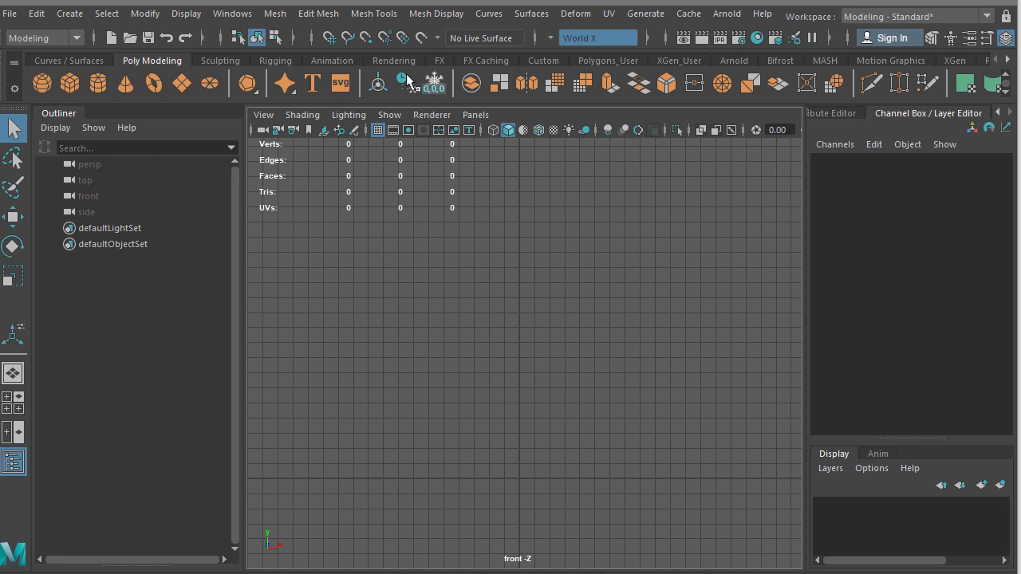
- With grid snapping on, draw a Bezier curve from the origin 6 grid squares along X, curving up to 9 across and 3 up
click(330, 39)
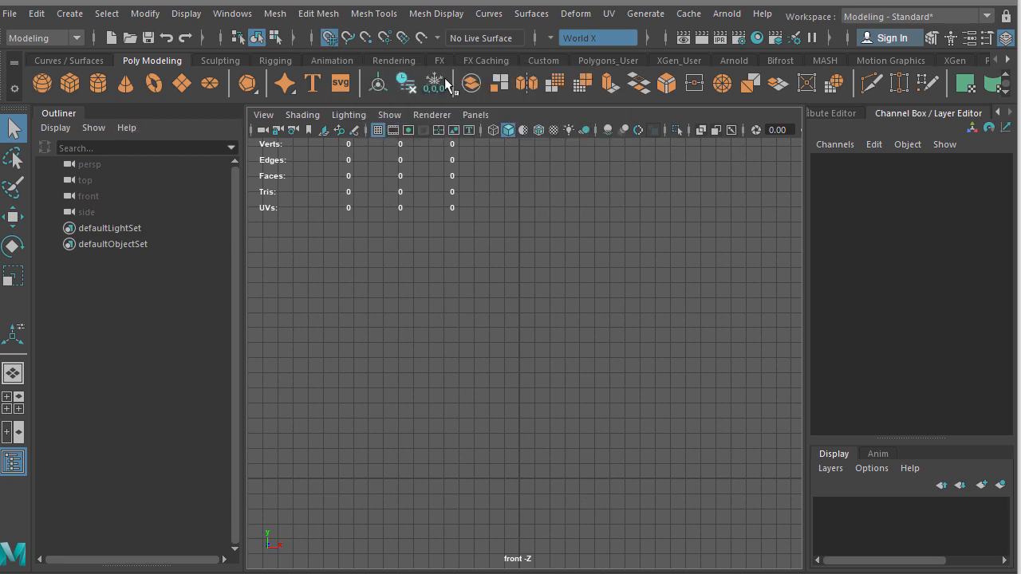
click(82, 61)
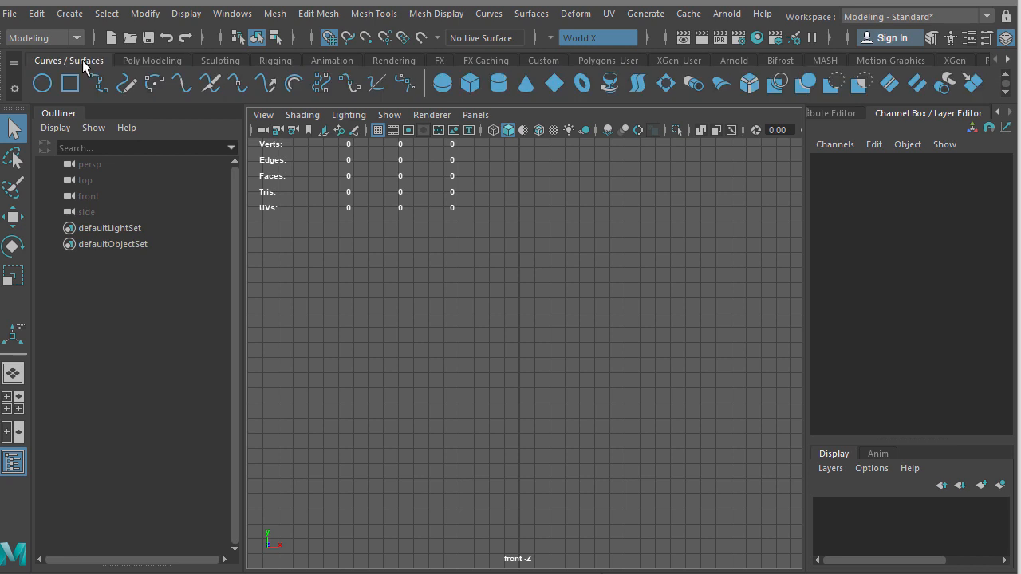
click(408, 84)
alt+middle_drag(585, 427, 538, 409)
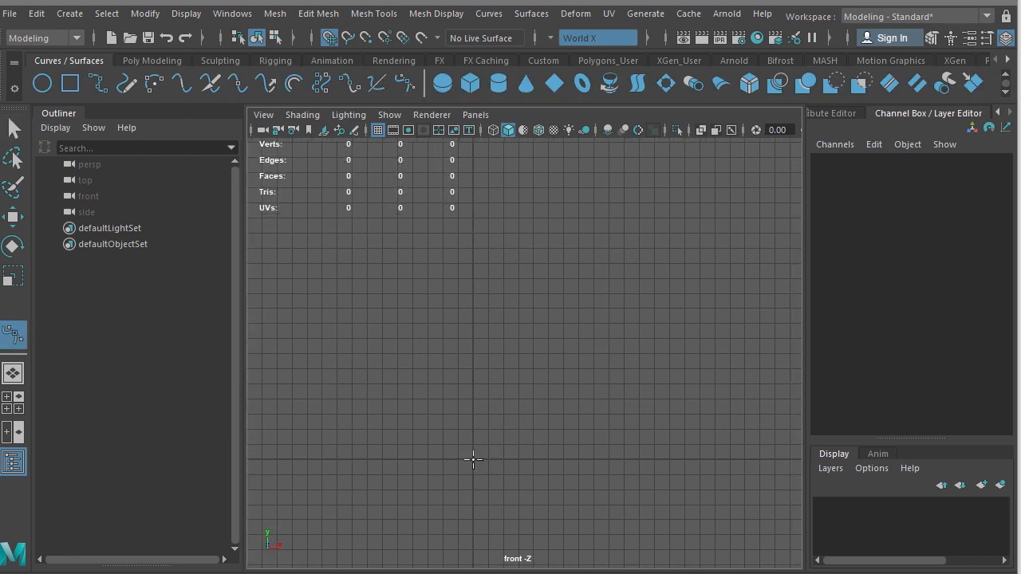
click(473, 459)
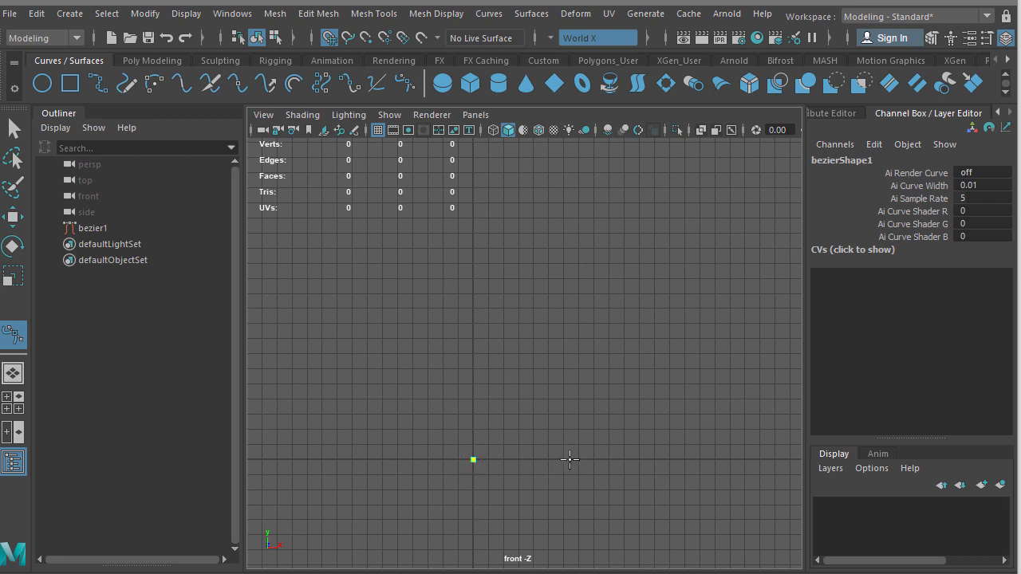
drag(563, 460, 593, 460)
drag(609, 414, 609, 384)
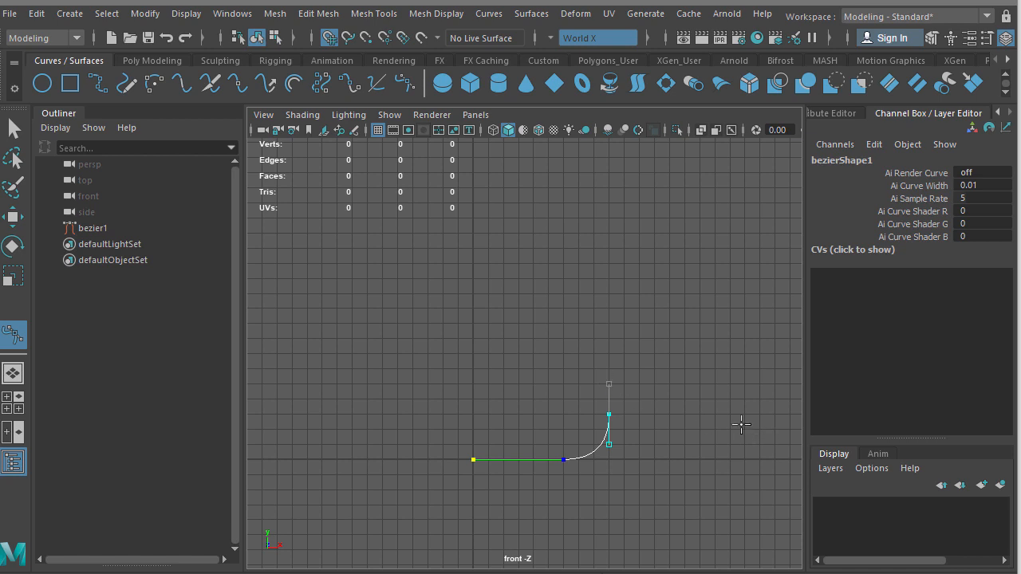
- Extend the Bezier curve up the outer wall, around a rounded rim, down the inner wall and back to the centre axis, 2 squares above the start
alt+middle_drag(611, 324, 615, 353)
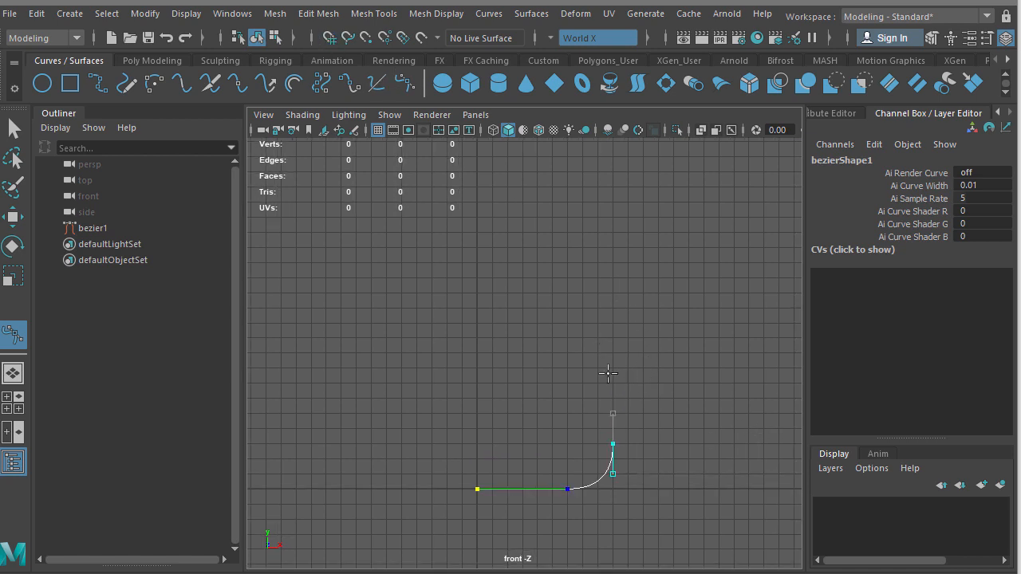
drag(605, 375, 602, 353)
drag(591, 319, 565, 306)
drag(584, 375, 590, 397)
drag(590, 439, 552, 456)
click(329, 37)
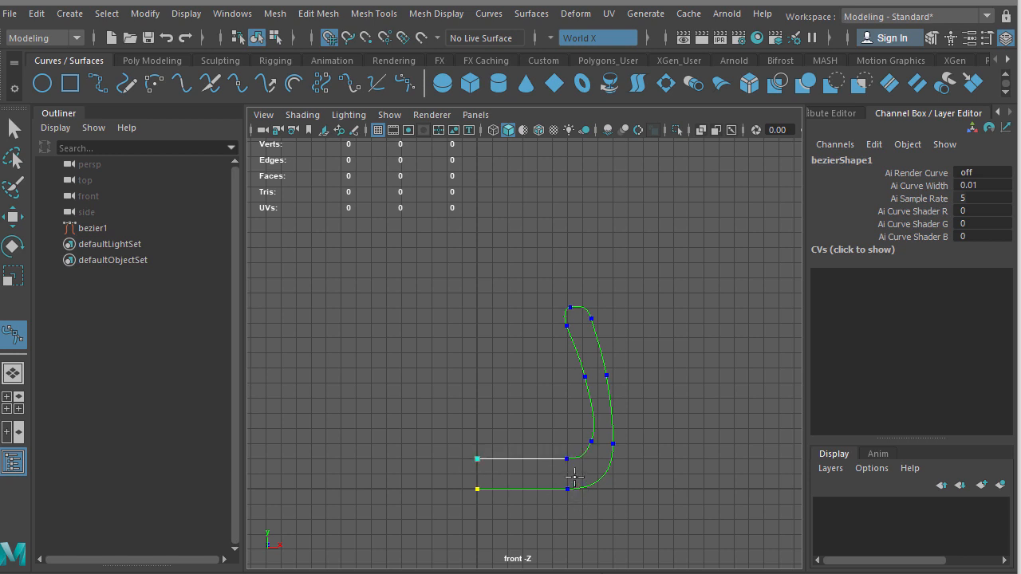
click(334, 39)
key(q)
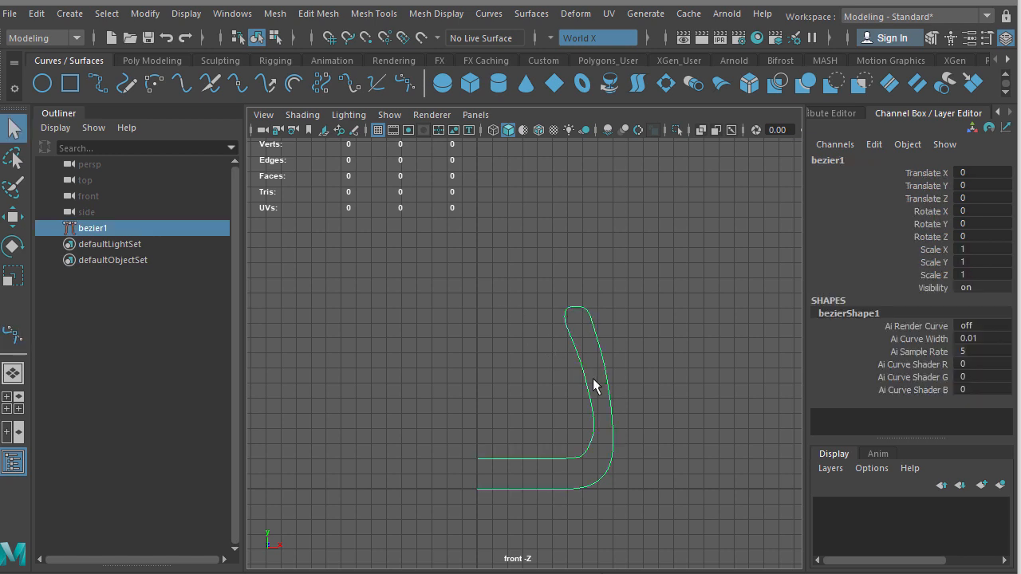
- Show the curve's control vertices and try to move the inner base anchor point along X
scroll(600, 411, up, 5)
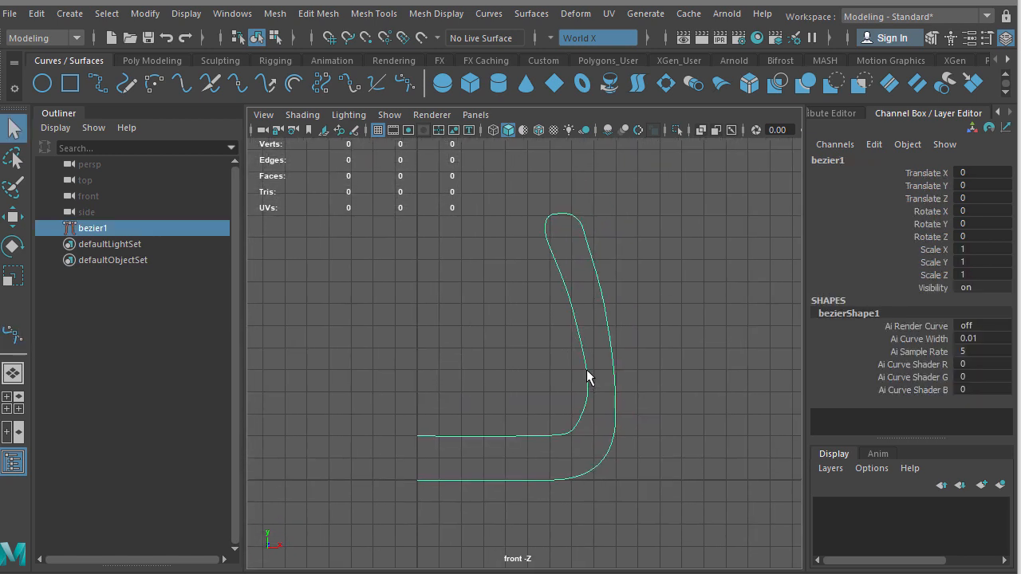
right_drag(594, 359, 524, 358)
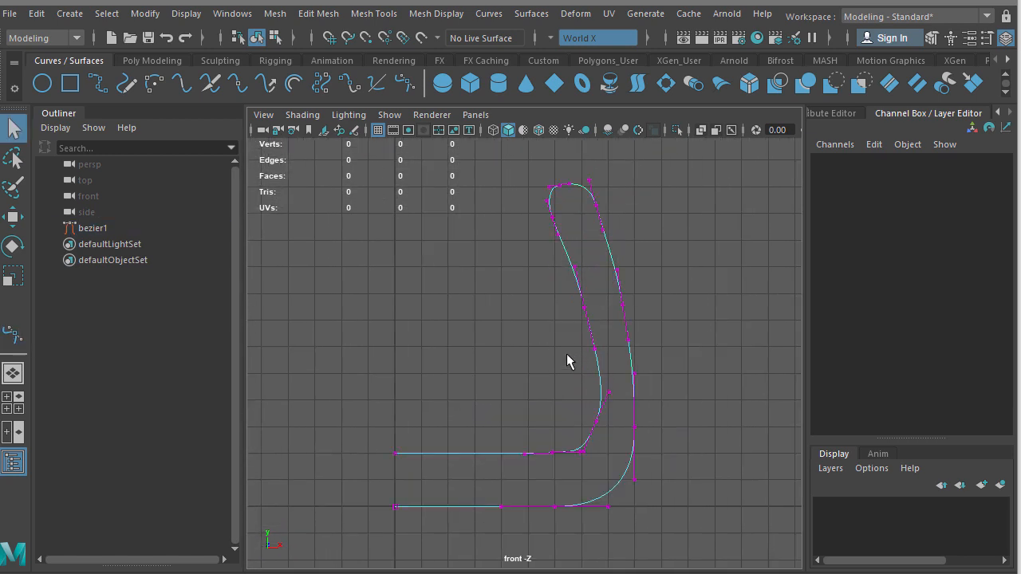
drag(549, 476, 557, 420)
key(w)
drag(575, 455, 618, 457)
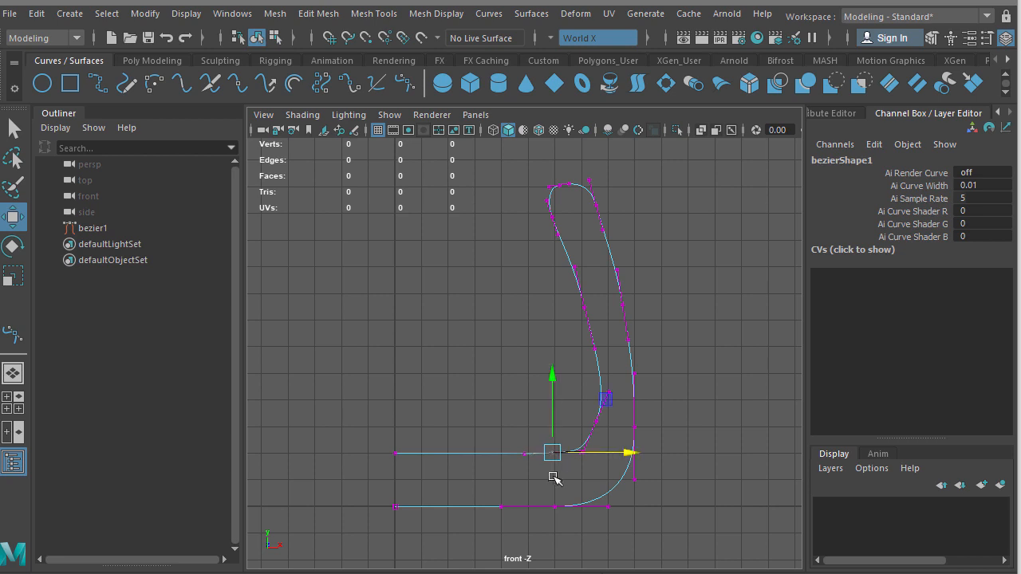
click(489, 392)
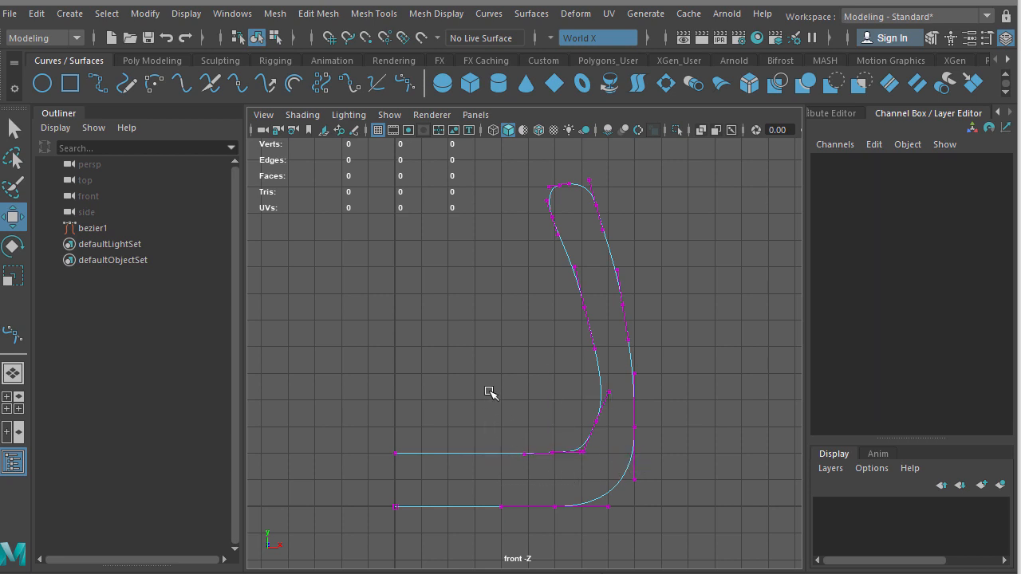
drag(548, 438, 570, 471)
mouse_move(629, 454)
mouse_down()
mouse_move(598, 456)
mouse_move(625, 455)
mouse_up()
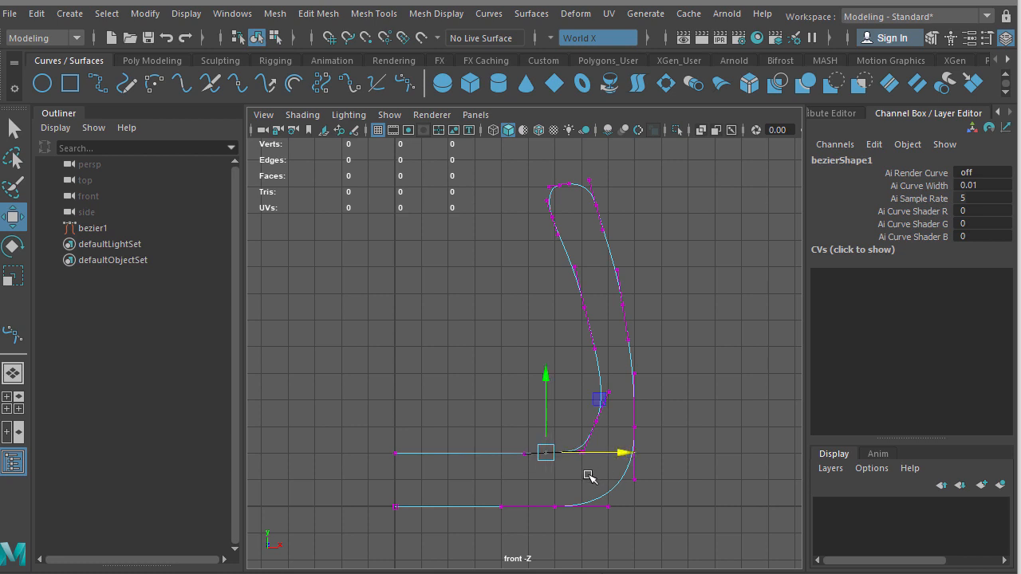
- Turn symmetry off and move the inner base anchor and the lower inner wall anchor along X towards the centre axis
click(550, 38)
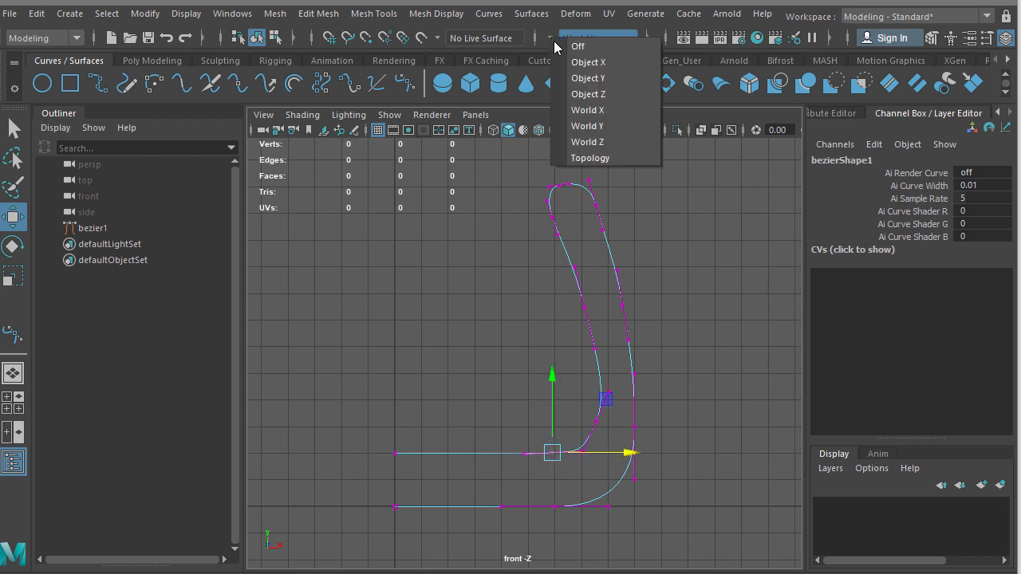
click(579, 44)
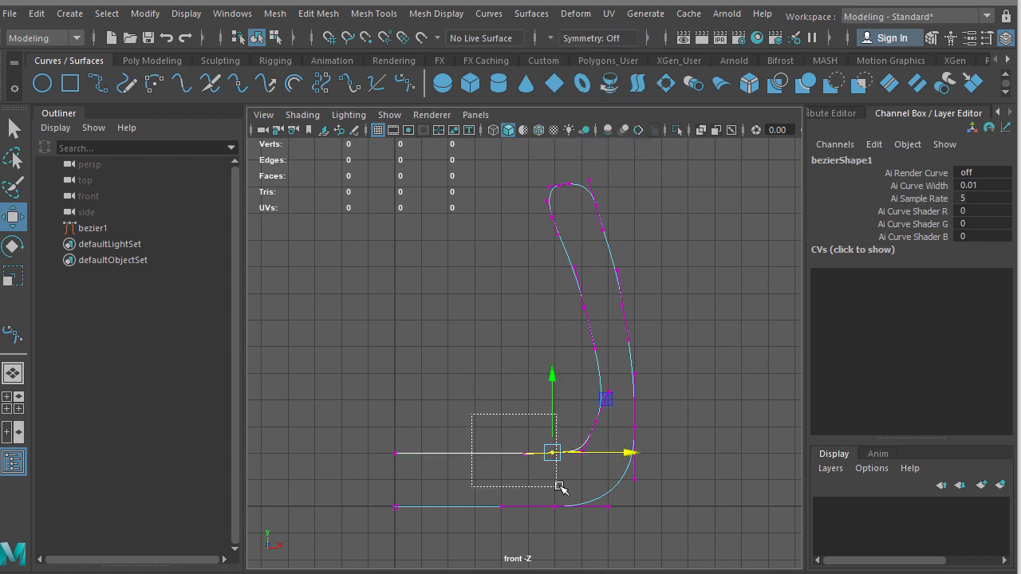
drag(561, 488, 562, 489)
mouse_move(628, 452)
mouse_down()
mouse_move(604, 455)
mouse_move(613, 455)
mouse_up()
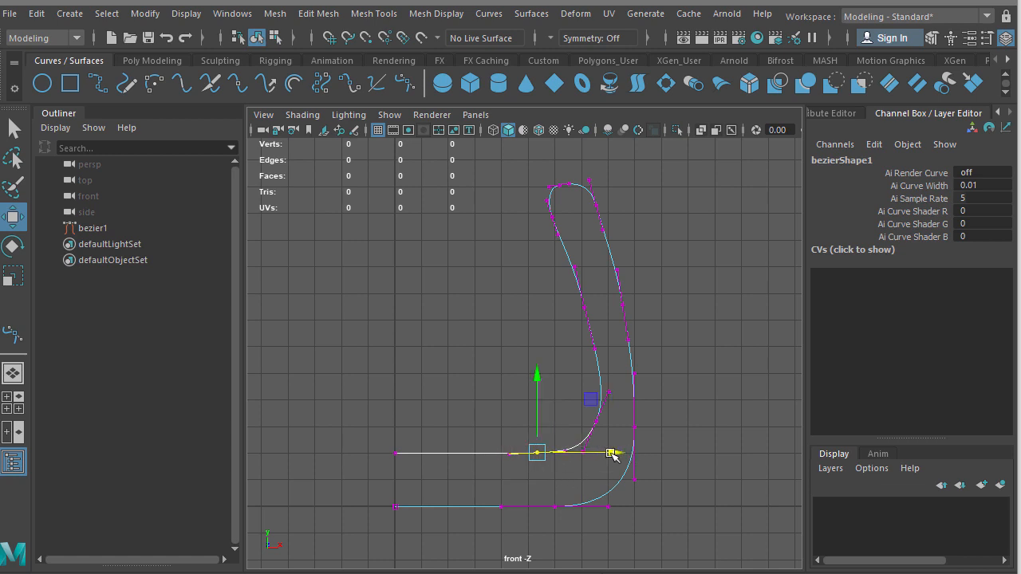
click(595, 420)
drag(673, 421, 656, 423)
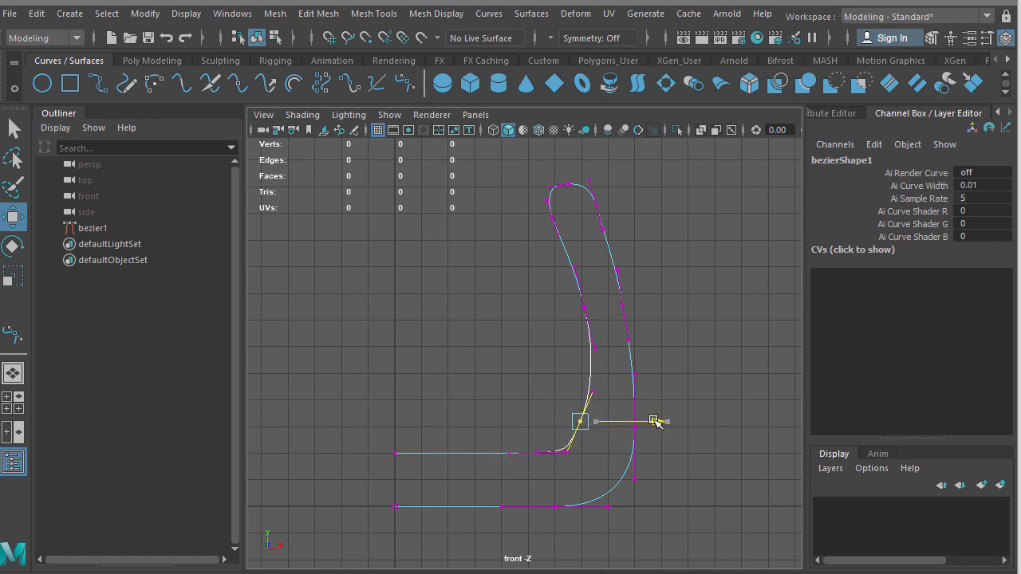
- Smooth the inner wall by moving its middle anchor and tangent handle inward, and shift the inner base anchor further towards the axis
drag(574, 296, 601, 313)
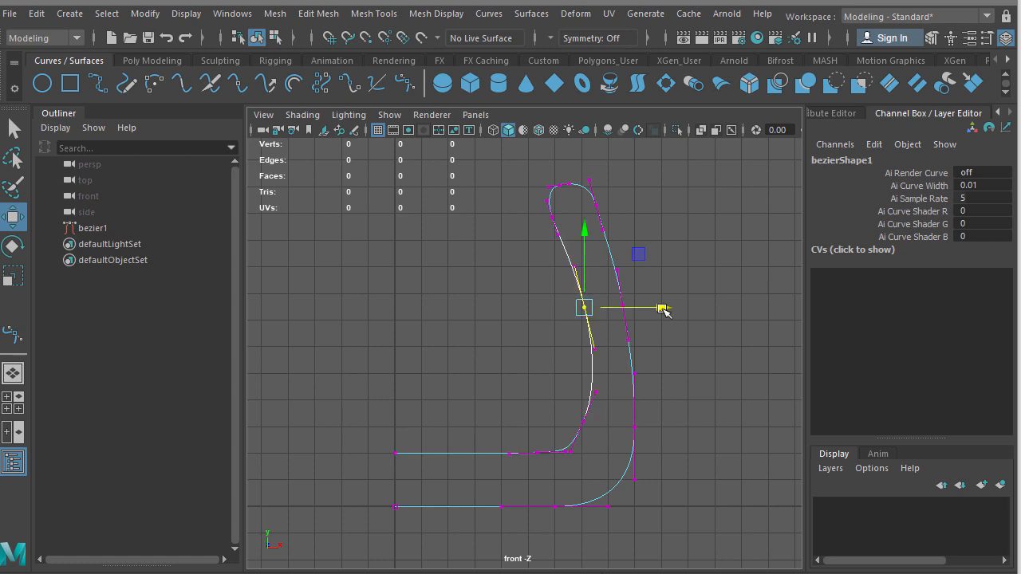
drag(662, 308, 655, 309)
drag(605, 354, 567, 326)
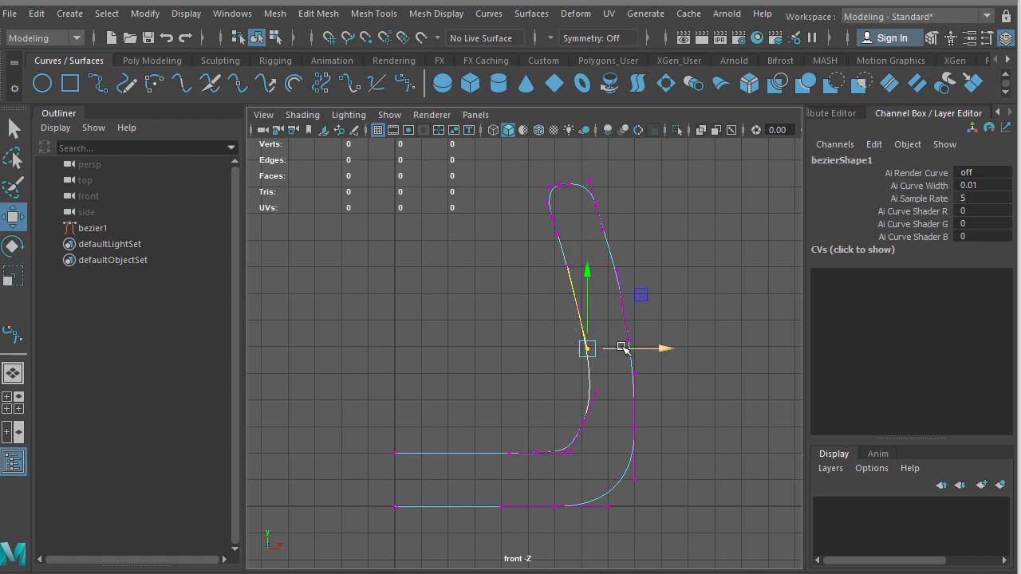
drag(642, 298, 641, 306)
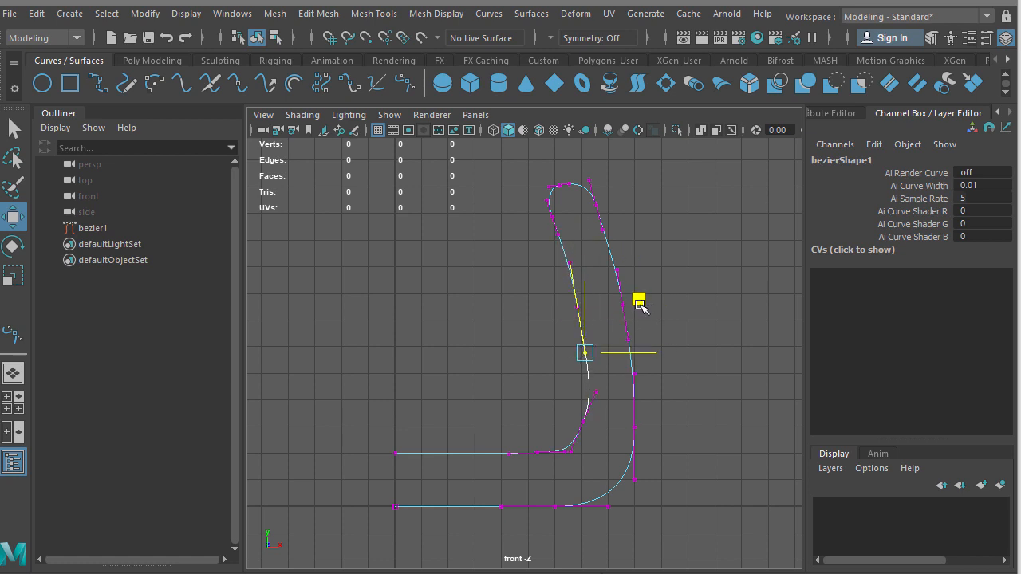
drag(547, 467, 515, 417)
drag(604, 456, 590, 457)
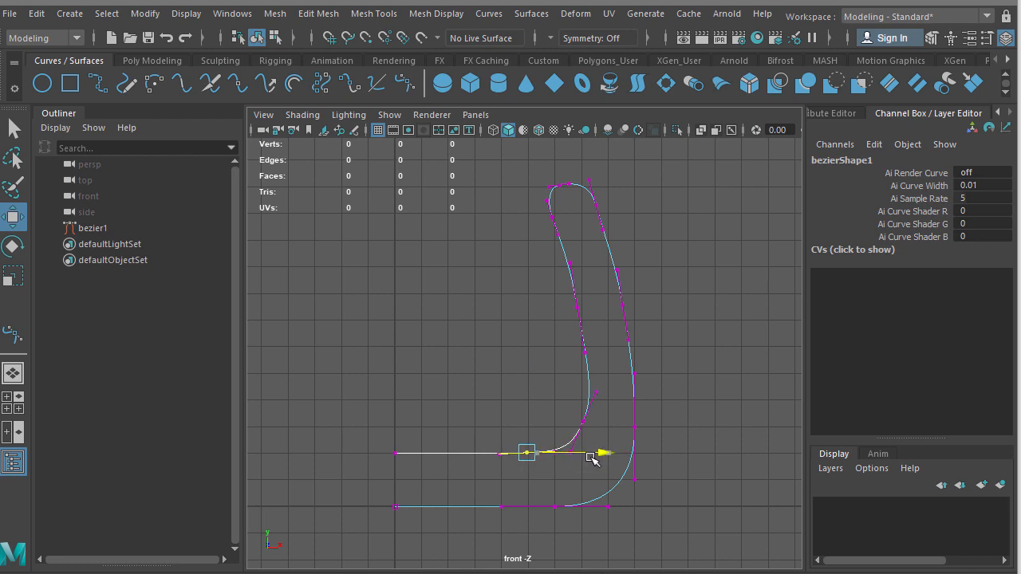
- Shift the outer base anchor slightly towards the axis and adjust the outer wall's control points to smooth the lower outer curve
drag(590, 540, 528, 499)
drag(629, 511, 623, 513)
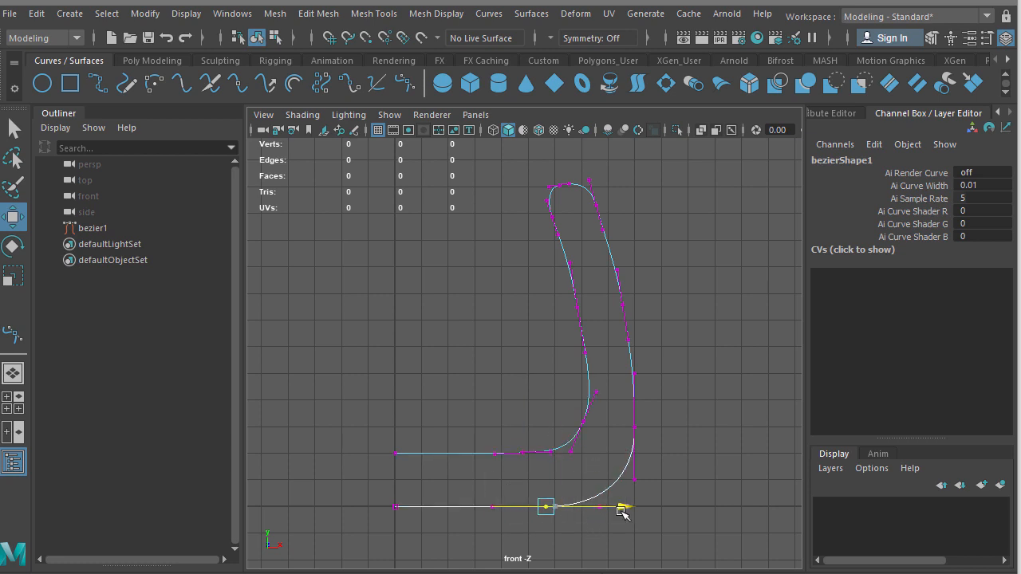
drag(667, 407, 632, 439)
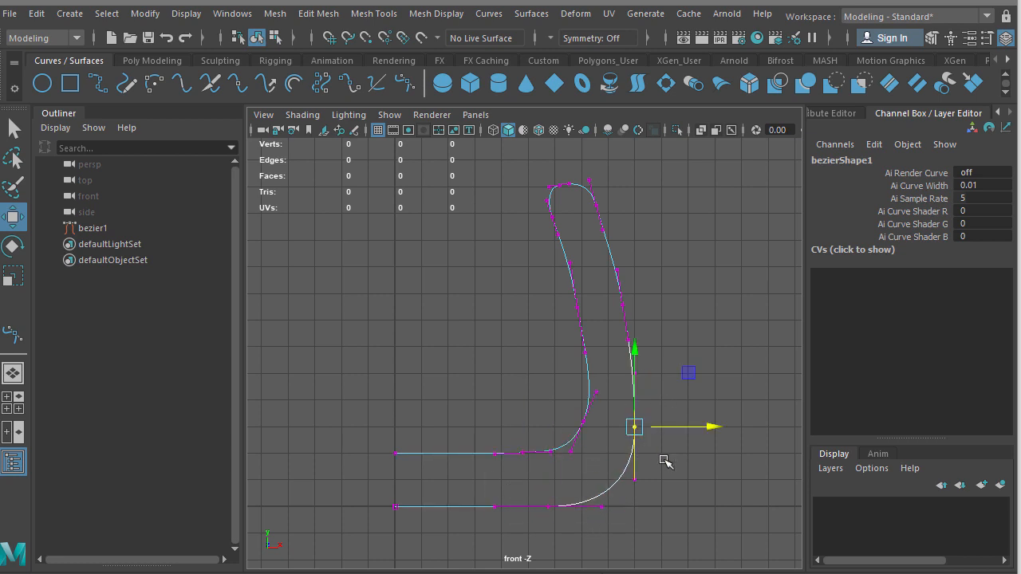
mouse_move(700, 427)
mouse_down()
mouse_move(721, 427)
mouse_move(702, 429)
mouse_up()
drag(656, 317, 613, 276)
drag(619, 329, 707, 346)
- Round the profile's rim by repositioning its top control points, and adjust the upper inner wall's handles for a smooth transition
scroll(583, 159, up, 3)
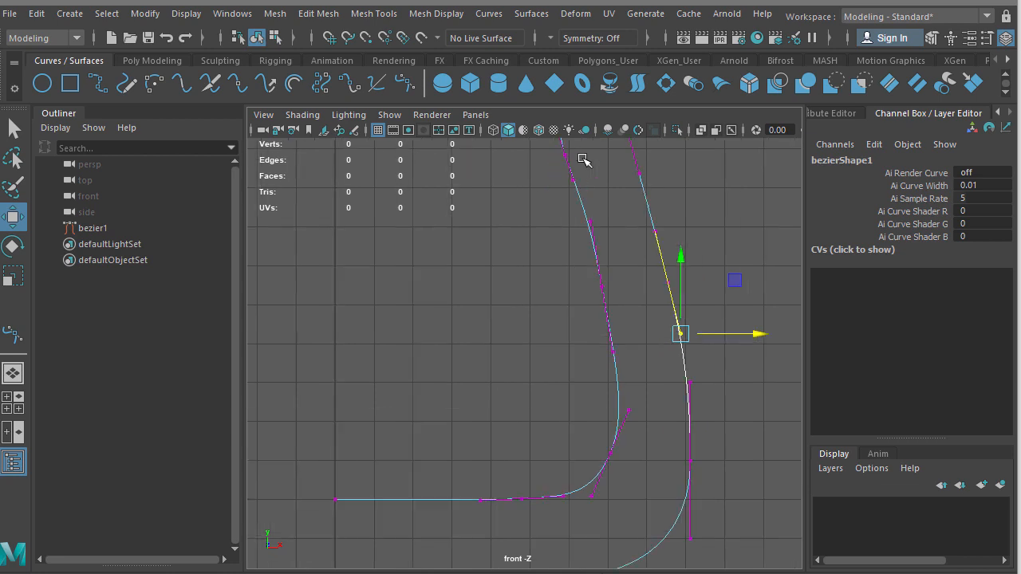
alt+middle_drag(579, 224, 516, 408)
scroll(513, 383, up, 1)
drag(500, 264, 538, 282)
drag(587, 224, 585, 219)
drag(518, 296, 503, 254)
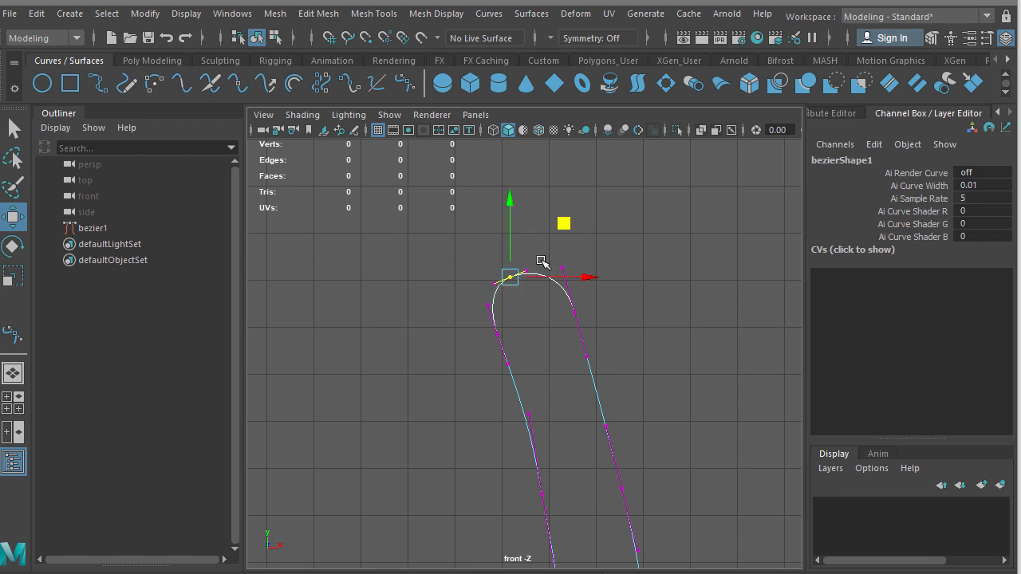
drag(564, 224, 567, 222)
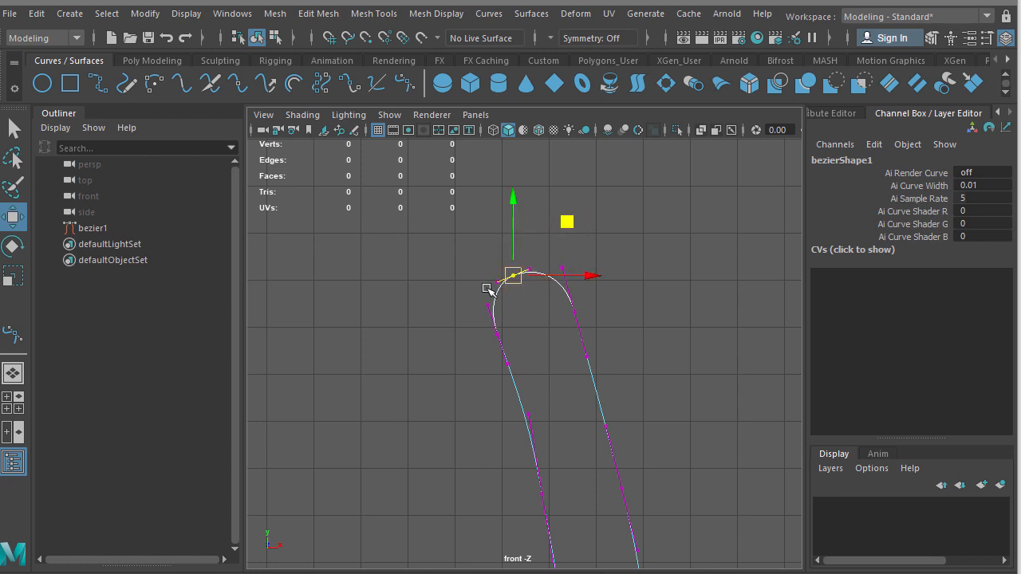
click(506, 363)
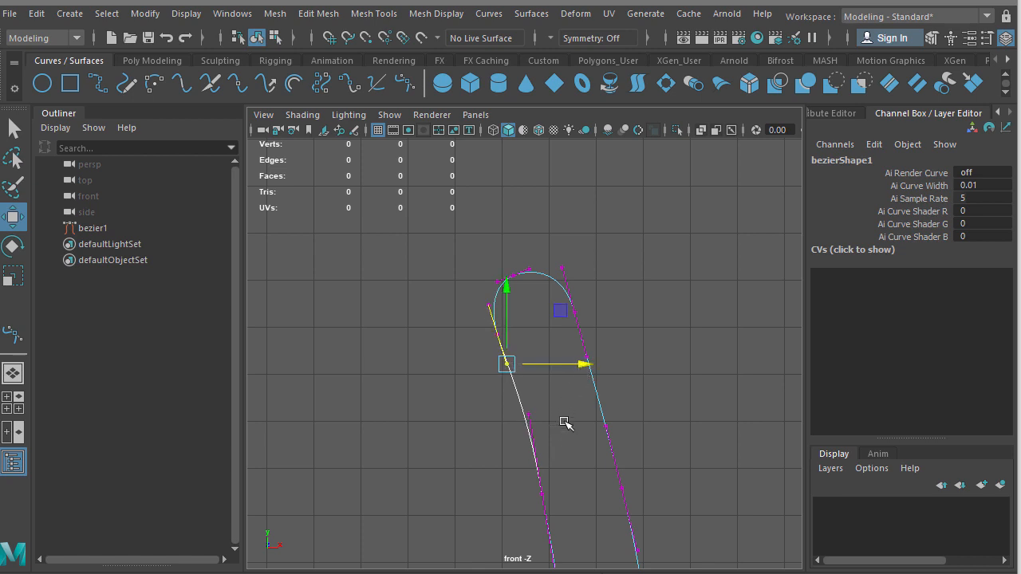
click(523, 414)
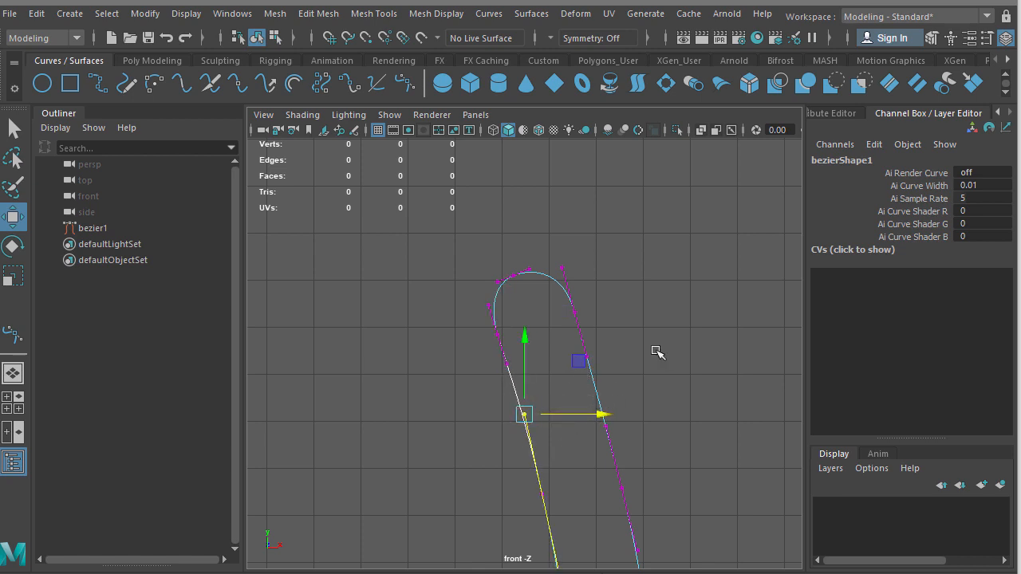
scroll(657, 373, down, 7)
scroll(655, 394, up, 2)
alt+middle_drag(656, 428, 650, 353)
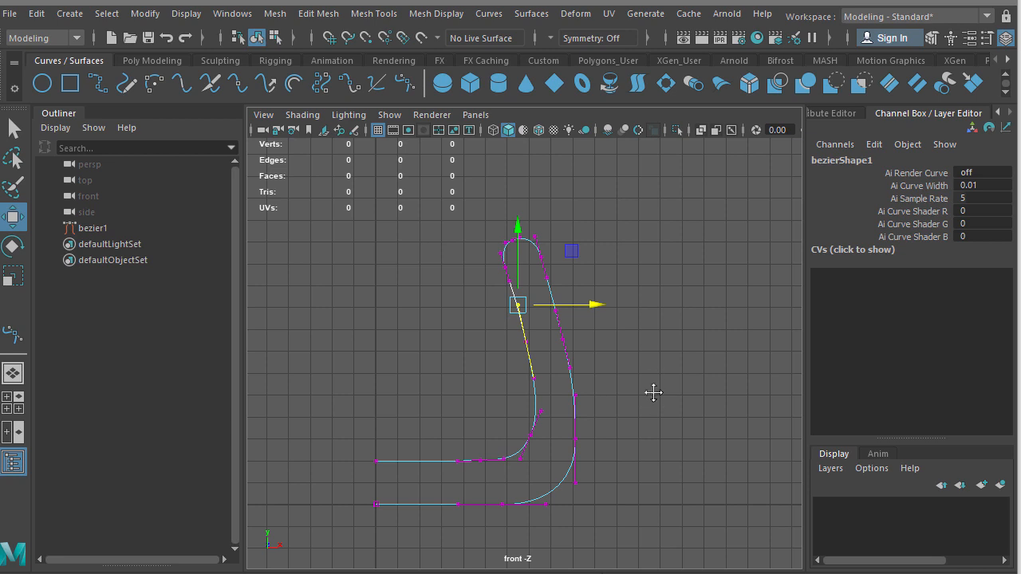
- Leave control vertex editing and return the vessel's profile curve to object mode
alt+middle_drag(652, 392, 655, 275)
scroll(557, 370, up, 3)
right_drag(573, 377, 630, 341)
scroll(627, 338, down, 2)
alt+middle_drag(615, 264, 634, 319)
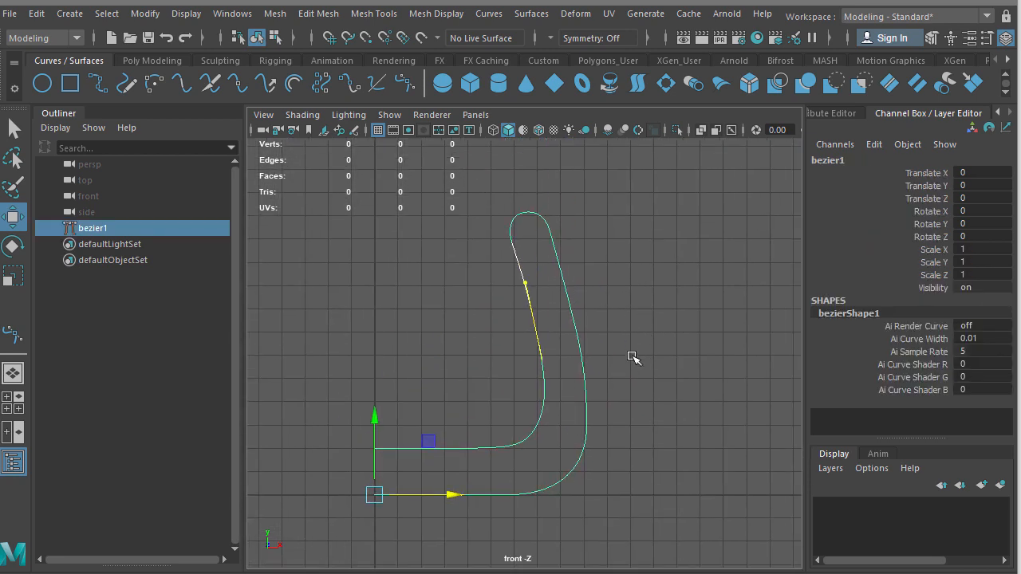
alt+middle_drag(635, 359, 645, 303)
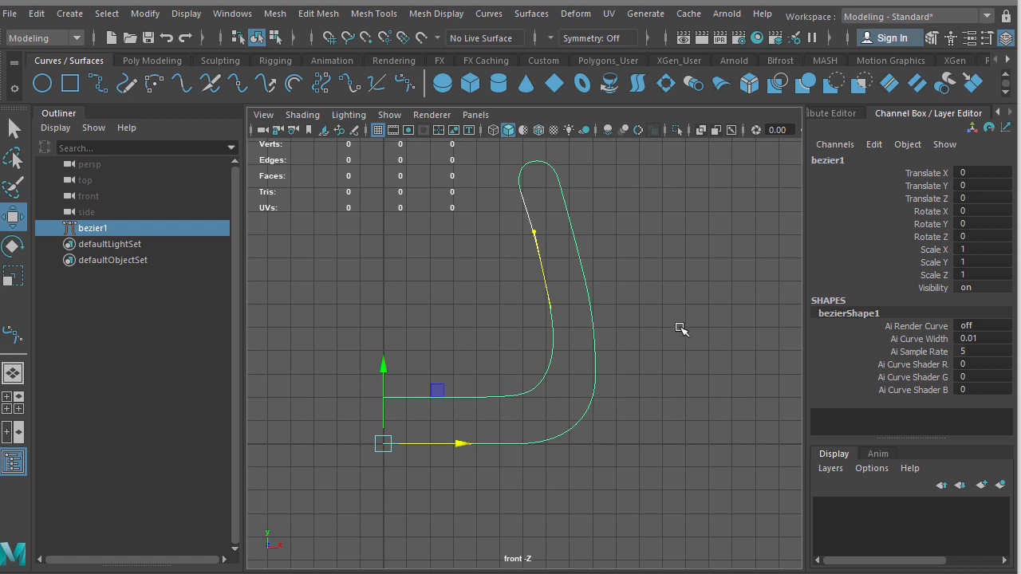
- Draw an EP curve for a handle with five points, arcing out from the upper outer wall and back to the lower outer wall
click(97, 85)
click(570, 243)
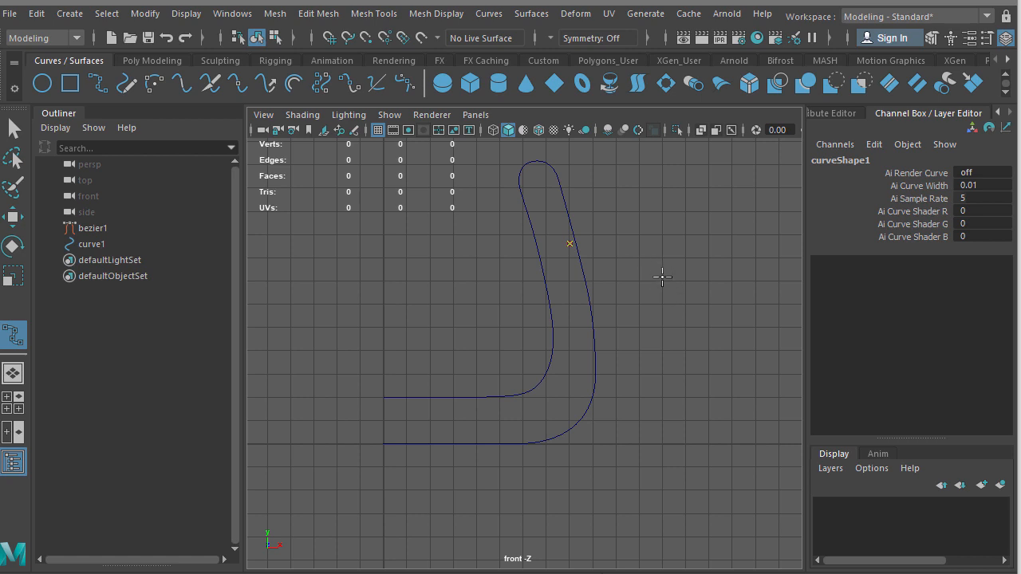
click(662, 279)
click(683, 347)
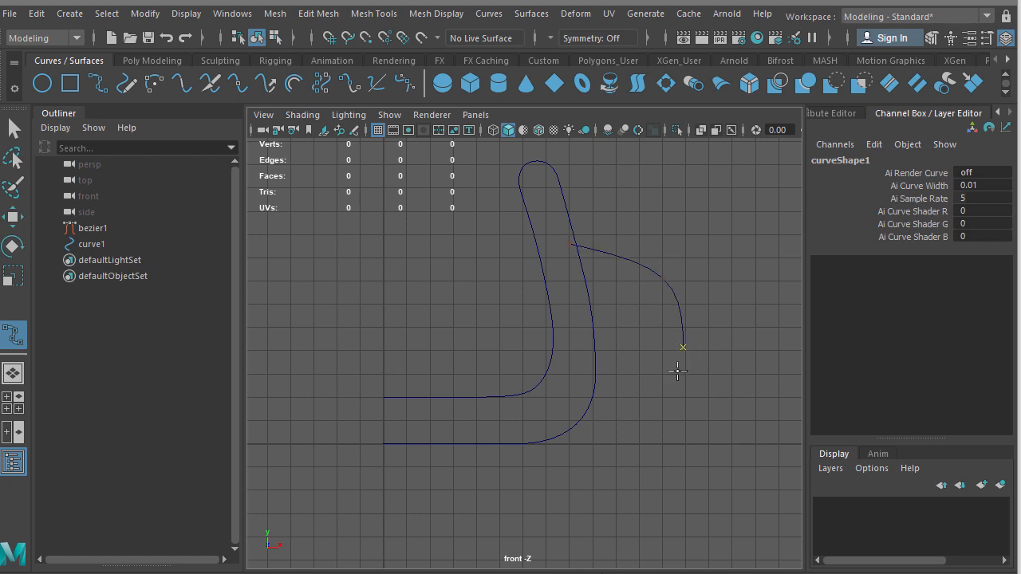
click(620, 410)
click(581, 404)
key(w)
- Show the handle curve's control vertices and move the lowest one up and away from the vessel
right_drag(647, 374, 574, 374)
drag(650, 452, 600, 425)
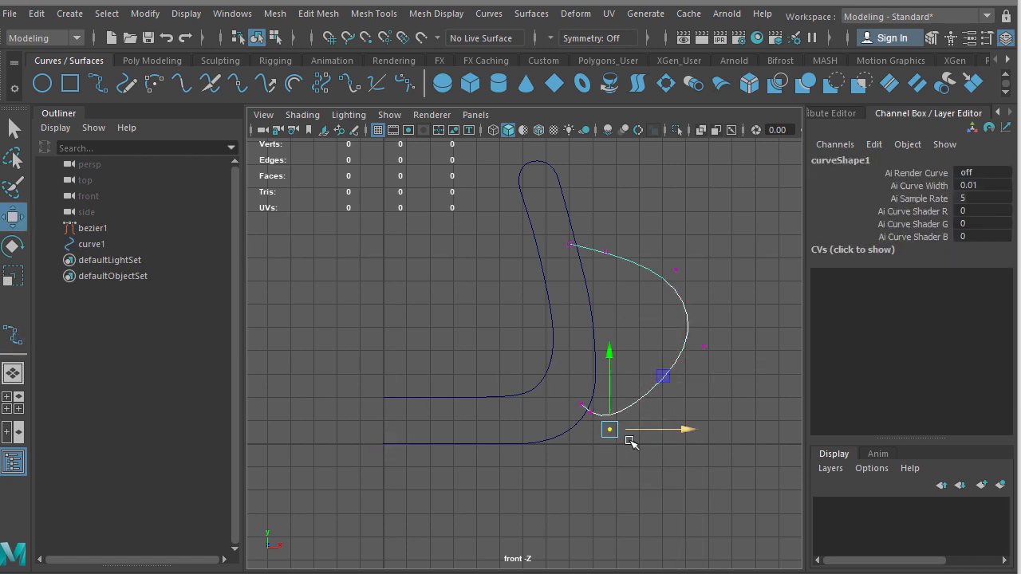
drag(667, 381, 691, 366)
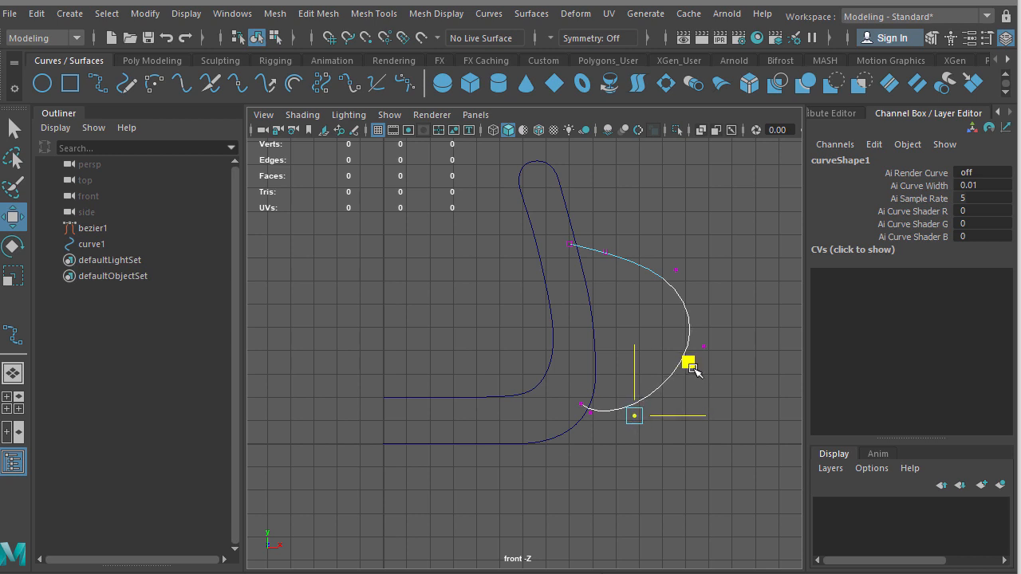
- Round the handle's upper bend by raising its second control vertex and moving the two outer ones up and towards the vessel
drag(565, 226, 585, 257)
drag(628, 287, 602, 224)
drag(662, 200, 659, 186)
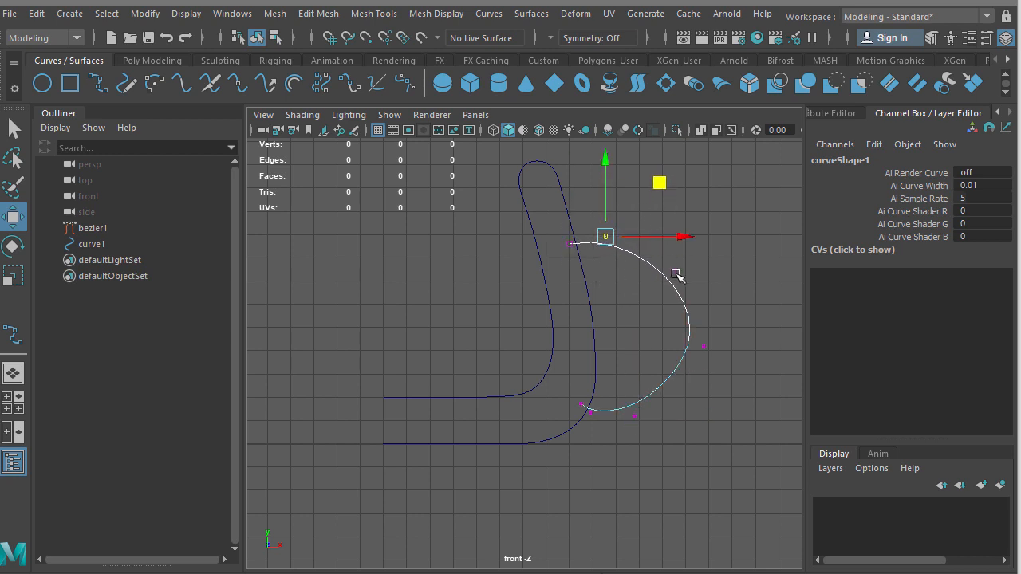
drag(666, 254, 665, 256)
drag(729, 216, 716, 194)
click(719, 352)
drag(763, 290, 748, 251)
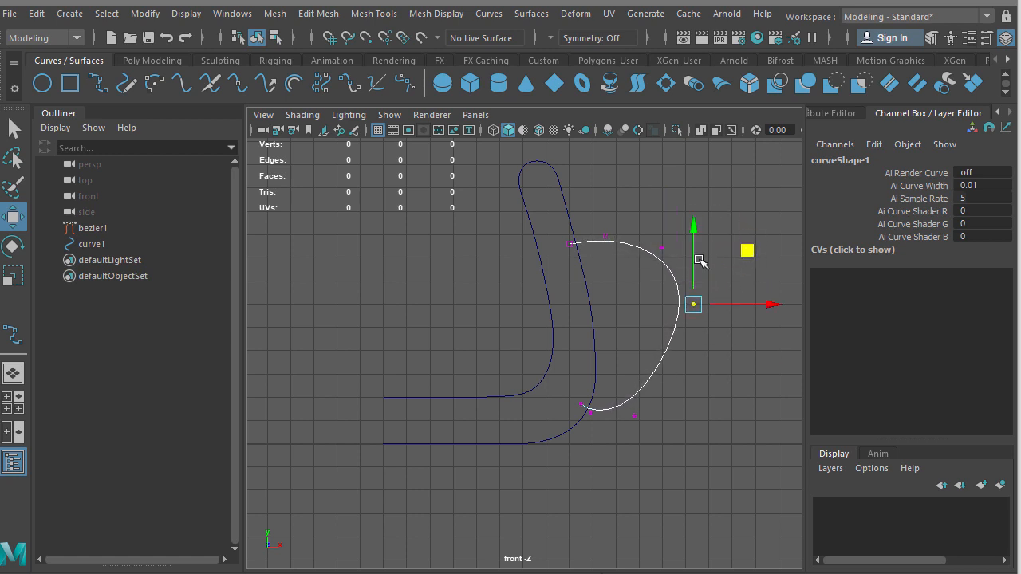
- Move the handle's lower end outward onto the vessel wall and reposition the neighbouring control vertices to round the lower bend
drag(591, 266, 563, 233)
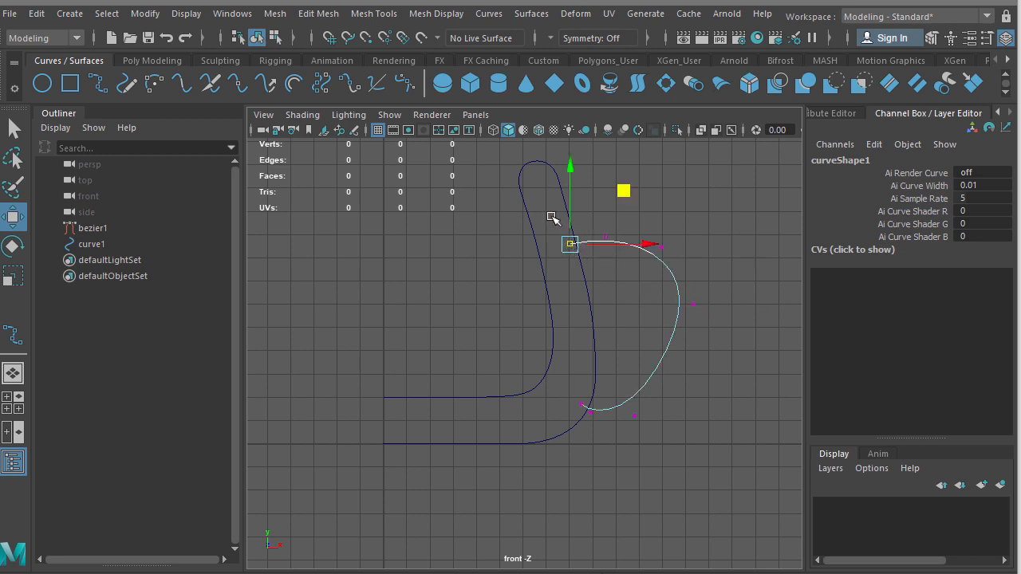
scroll(599, 217, up, 2)
alt+middle_drag(658, 306, 584, 286)
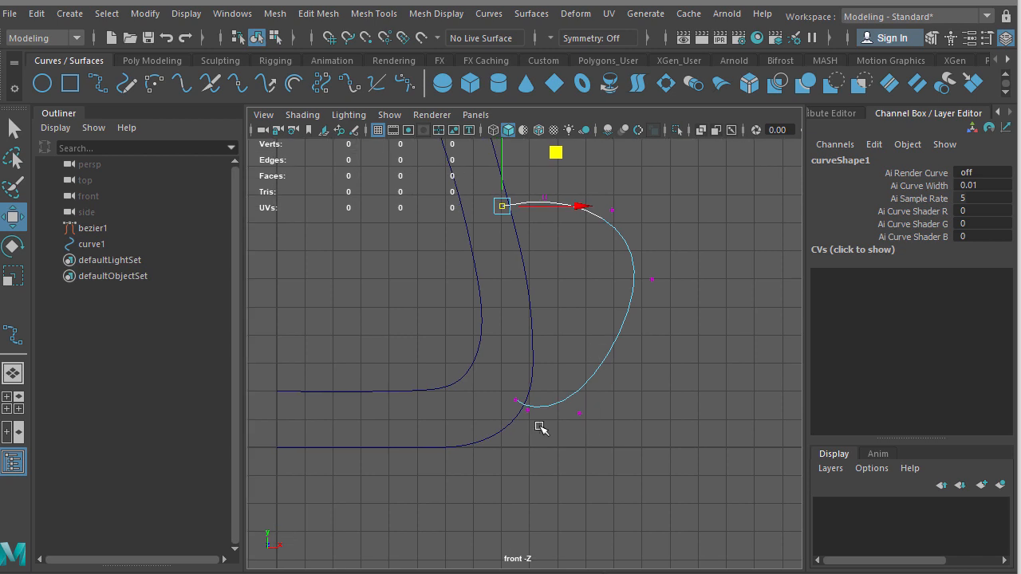
drag(488, 365, 538, 428)
drag(600, 405, 622, 408)
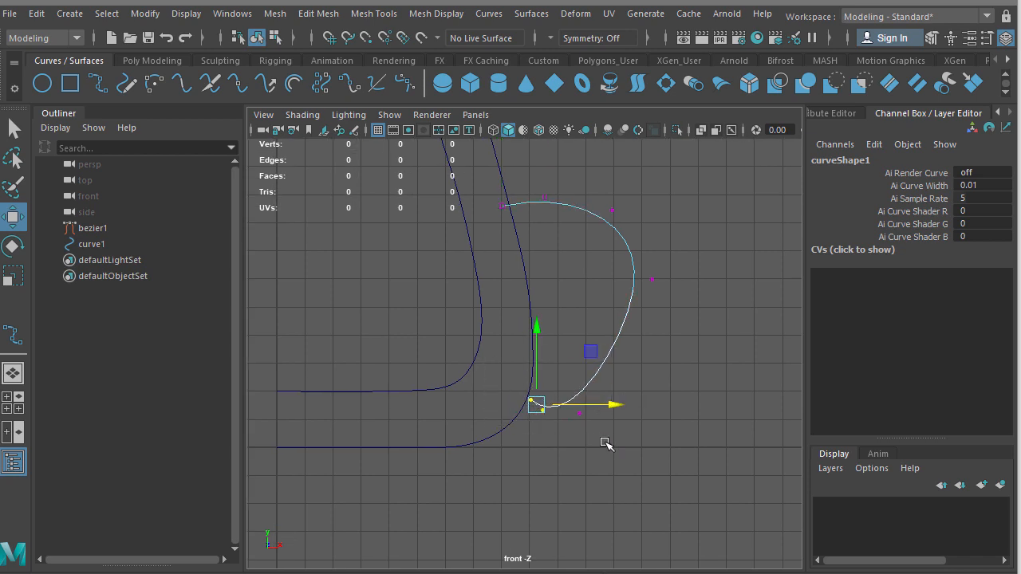
drag(595, 353, 684, 341)
drag(587, 425, 531, 400)
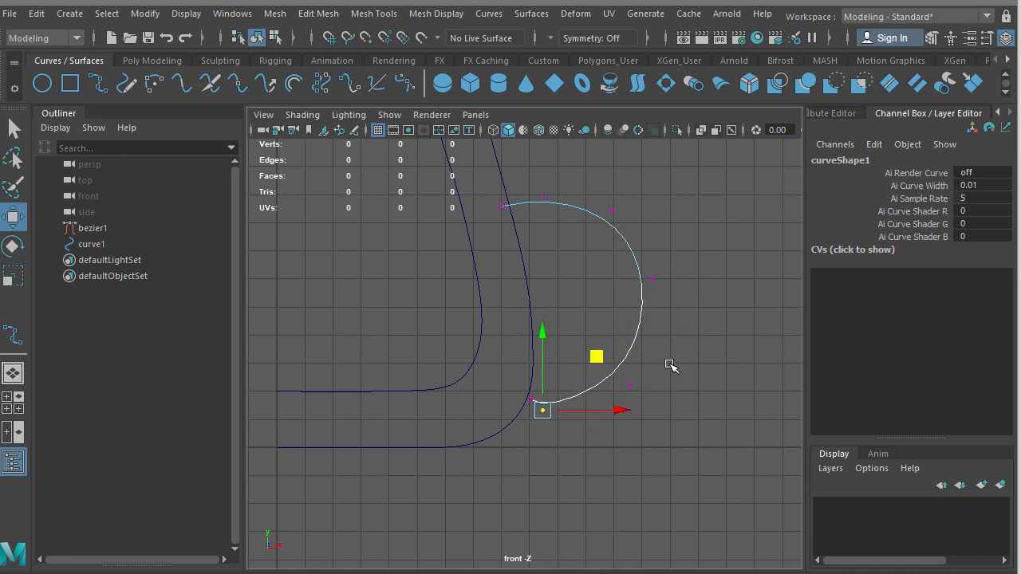
drag(599, 358, 636, 351)
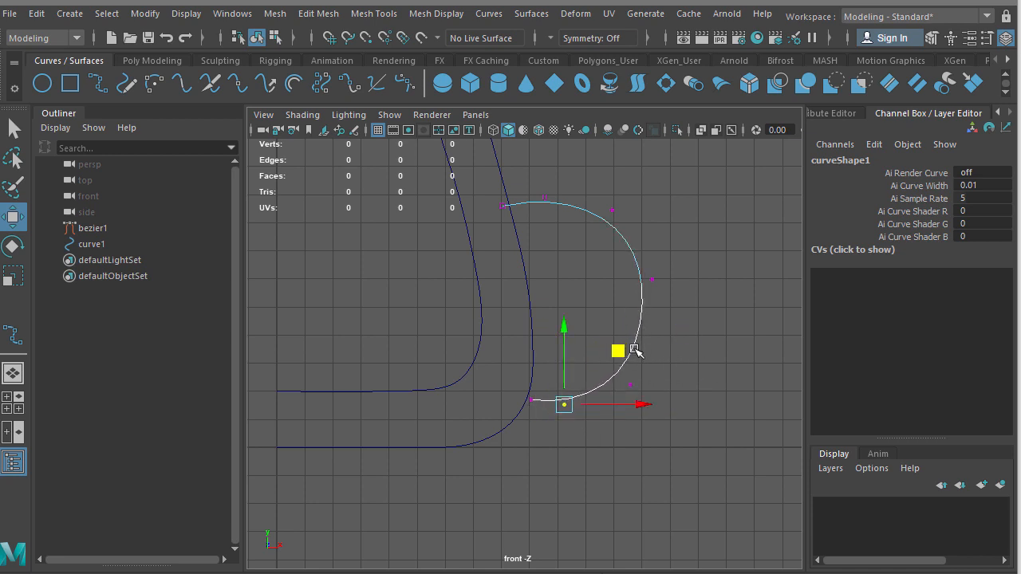
- Move the handle's upper end outward onto the vessel wall and shift the adjacent control vertex outward for a smooth start
alt+middle_drag(710, 284, 735, 381)
drag(520, 289, 545, 321)
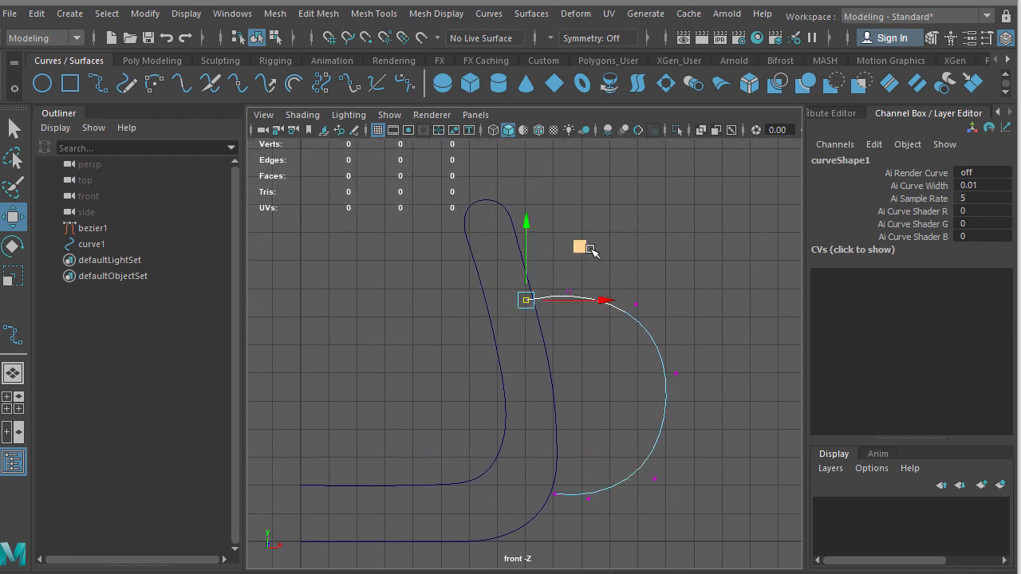
drag(590, 251, 586, 306)
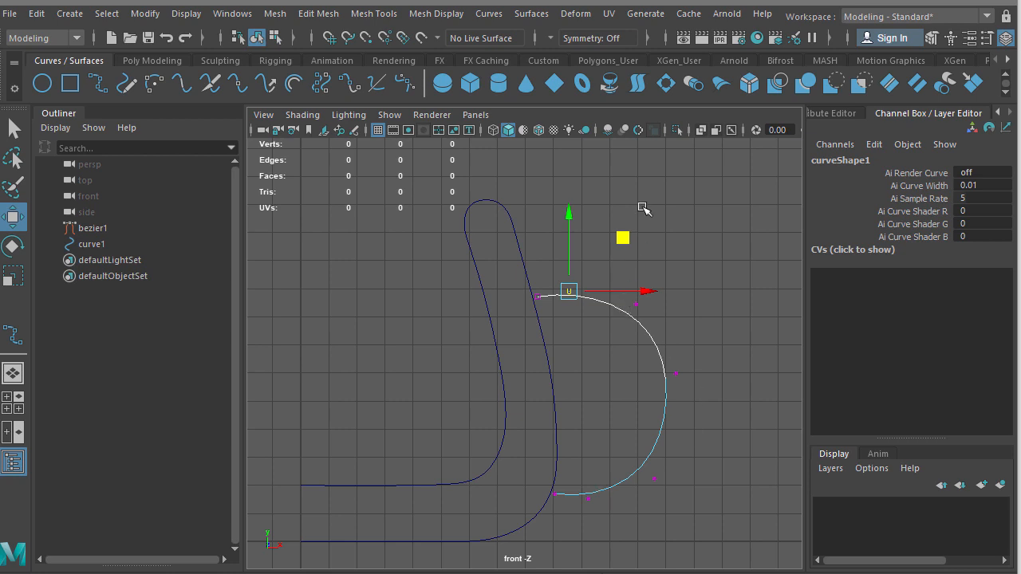
drag(635, 236, 645, 237)
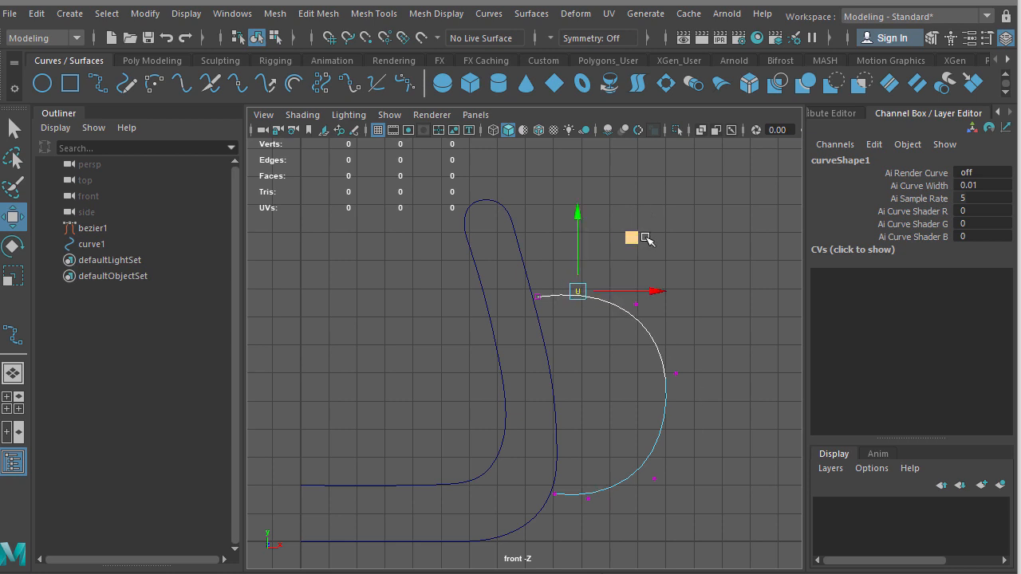
- Return the handle curve to object mode and switch to the perspective view
alt+middle_drag(741, 372, 685, 327)
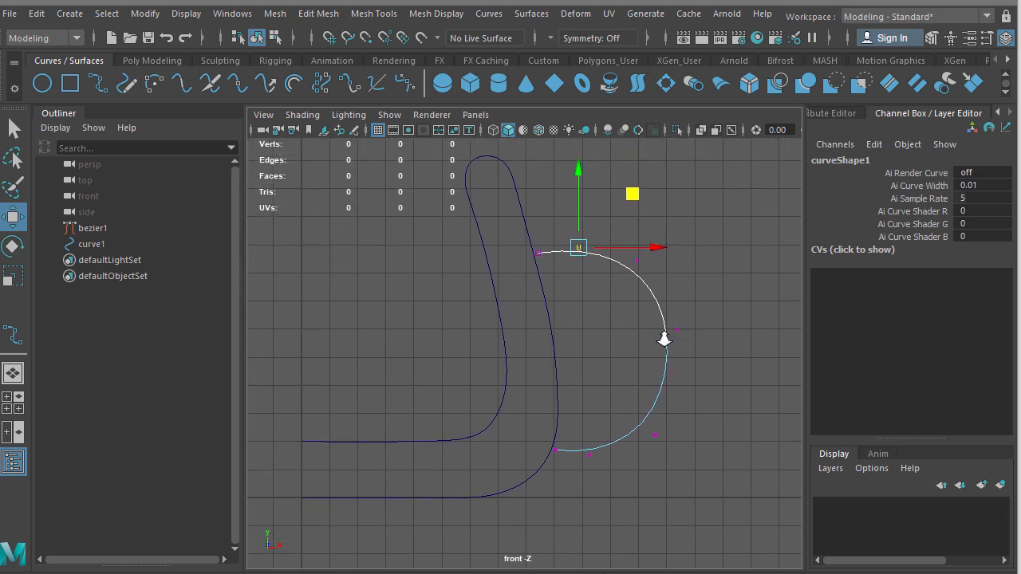
alt+right_drag(664, 339, 570, 324)
alt+middle_drag(631, 383, 585, 334)
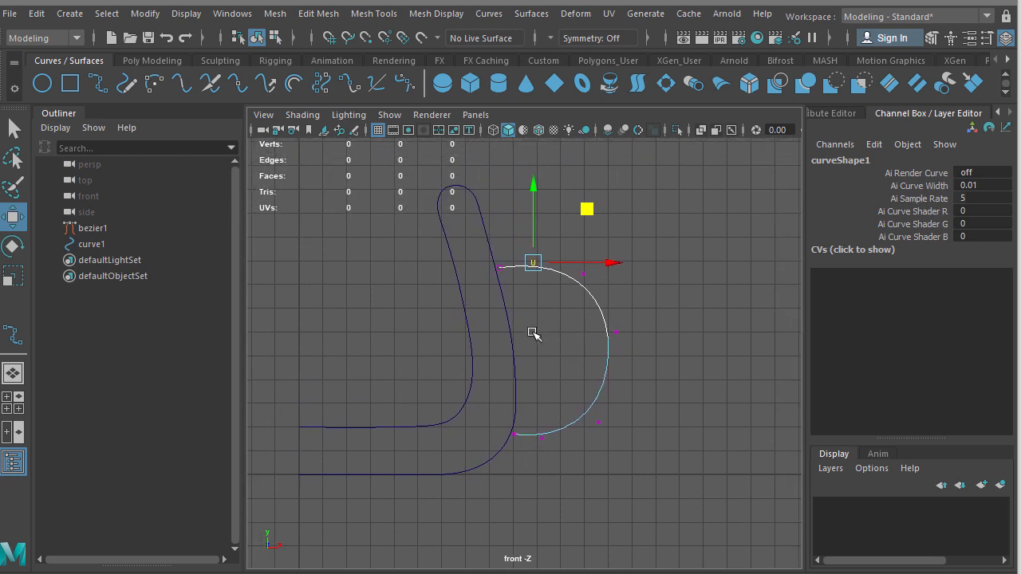
right_drag(592, 297, 638, 271)
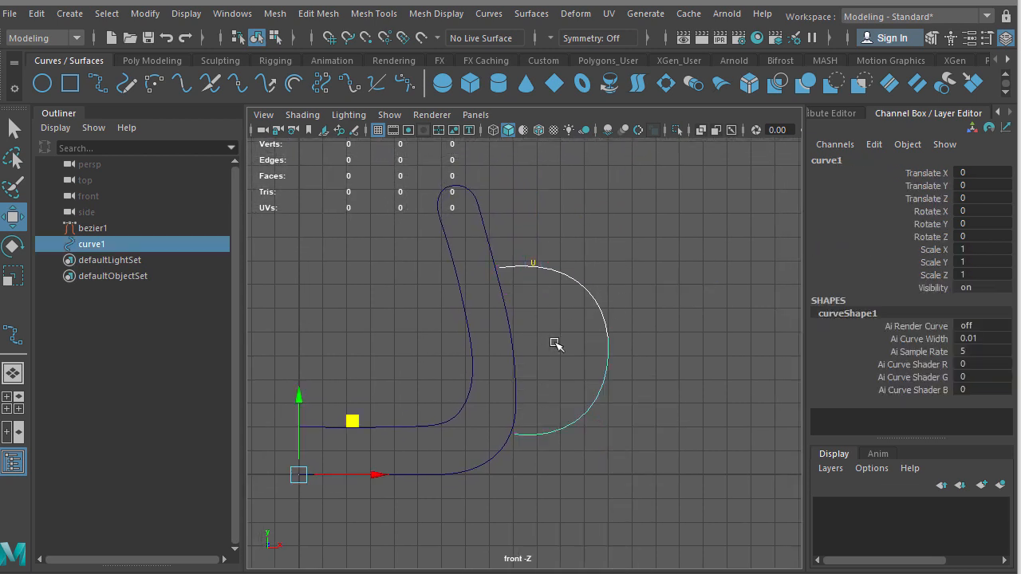
alt+middle_drag(563, 364, 600, 339)
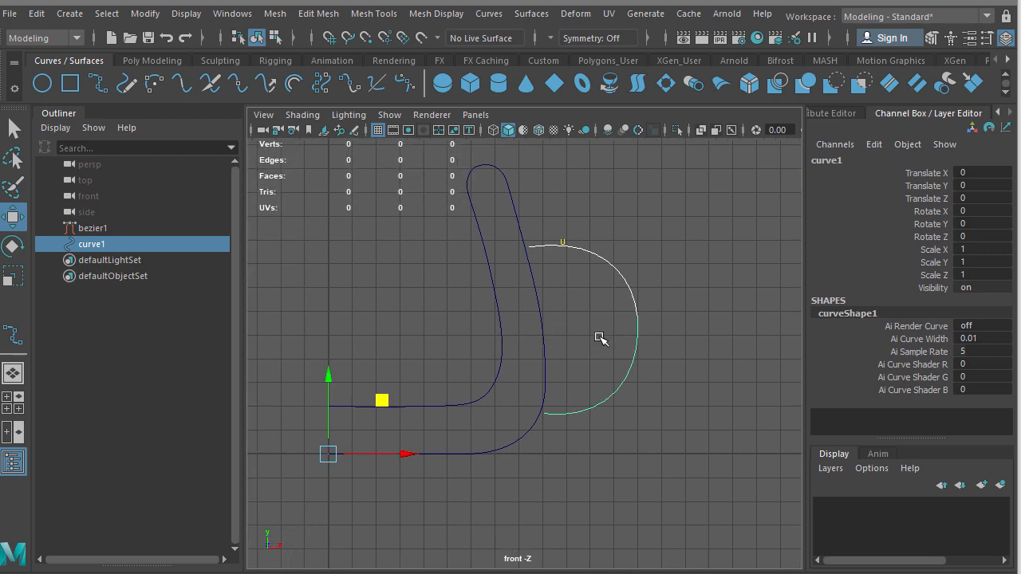
key(space)
drag(588, 313, 588, 271)
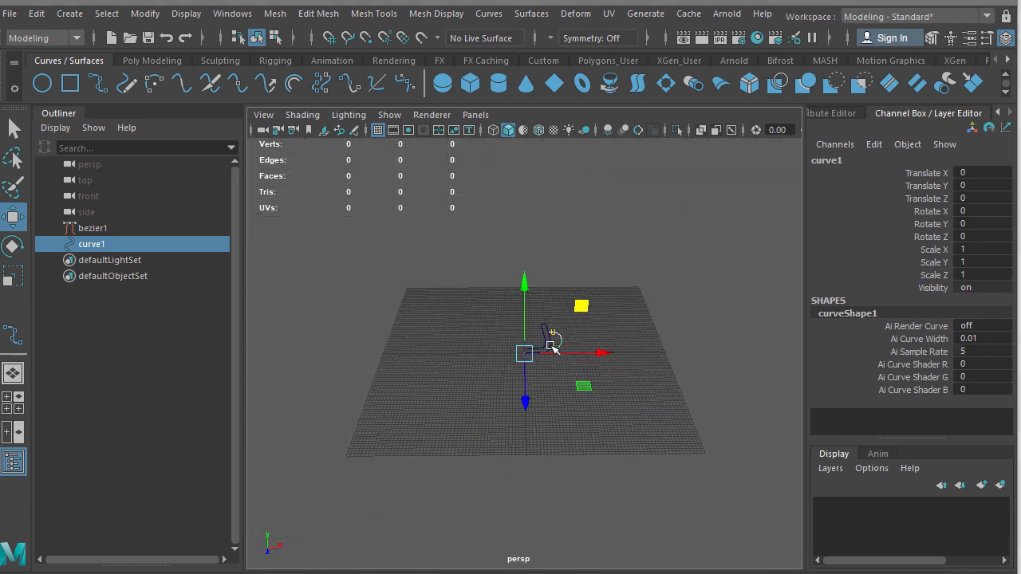
- Revolve the vessel's profile curve into a quad polygon surface around the Y axis with Number U and Number V set to 3
click(593, 333)
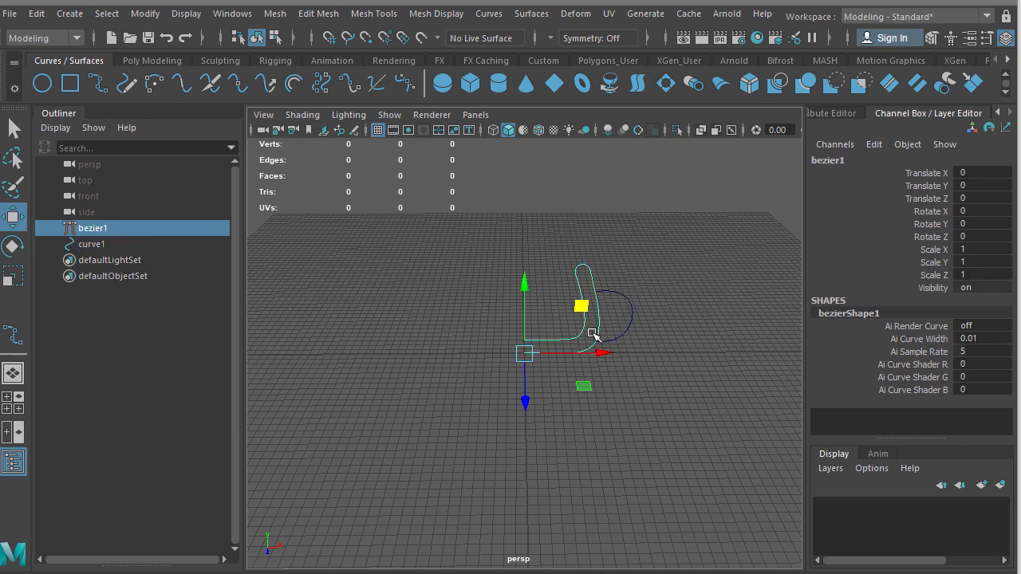
key(f)
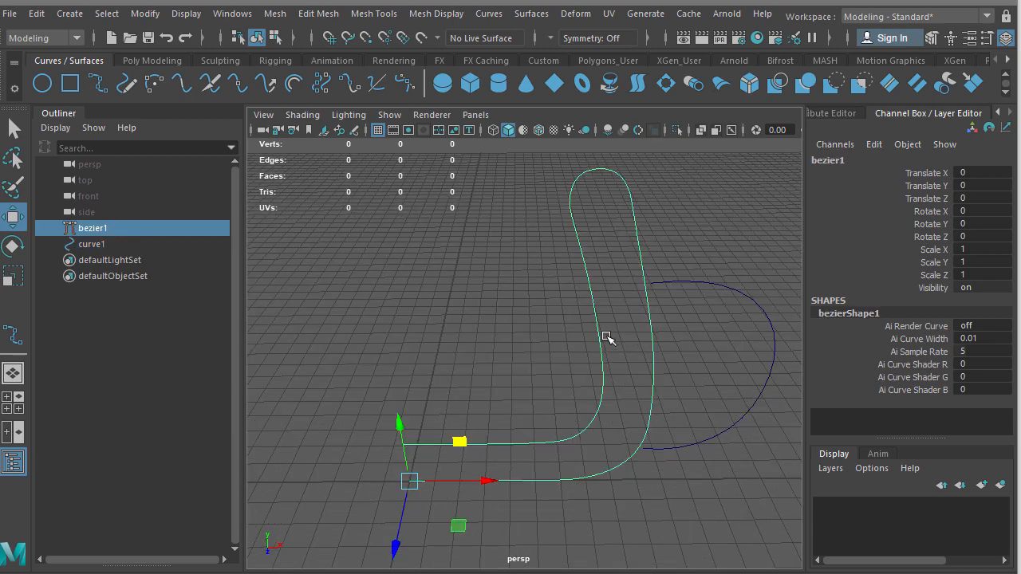
alt+drag(606, 338, 529, 332)
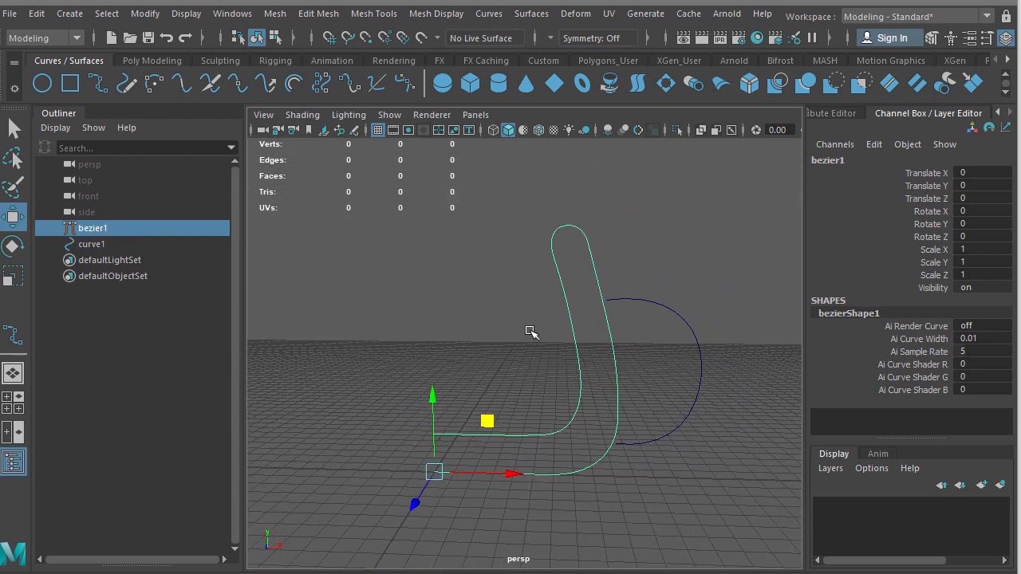
double_click(610, 83)
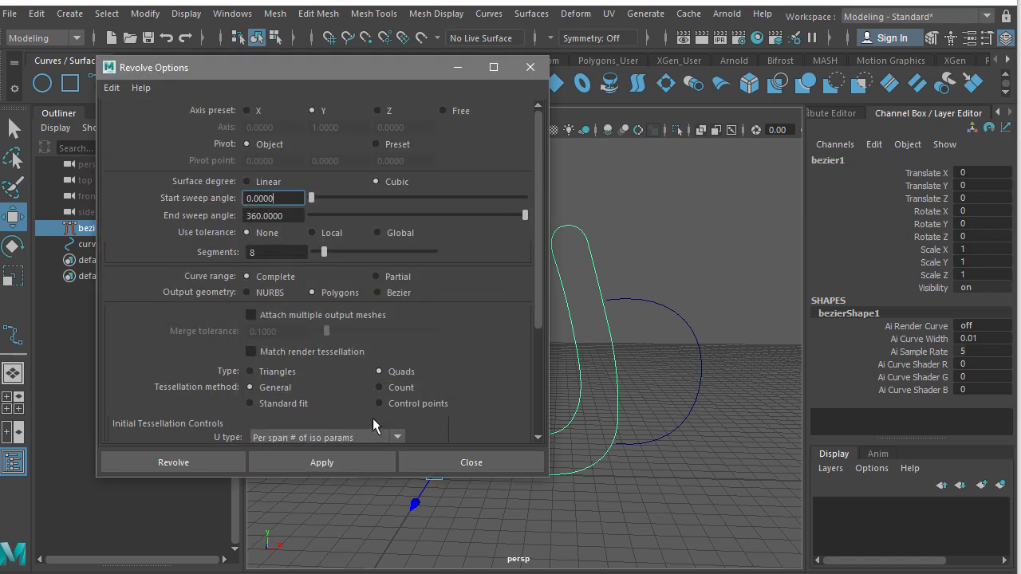
scroll(537, 342, down, 5)
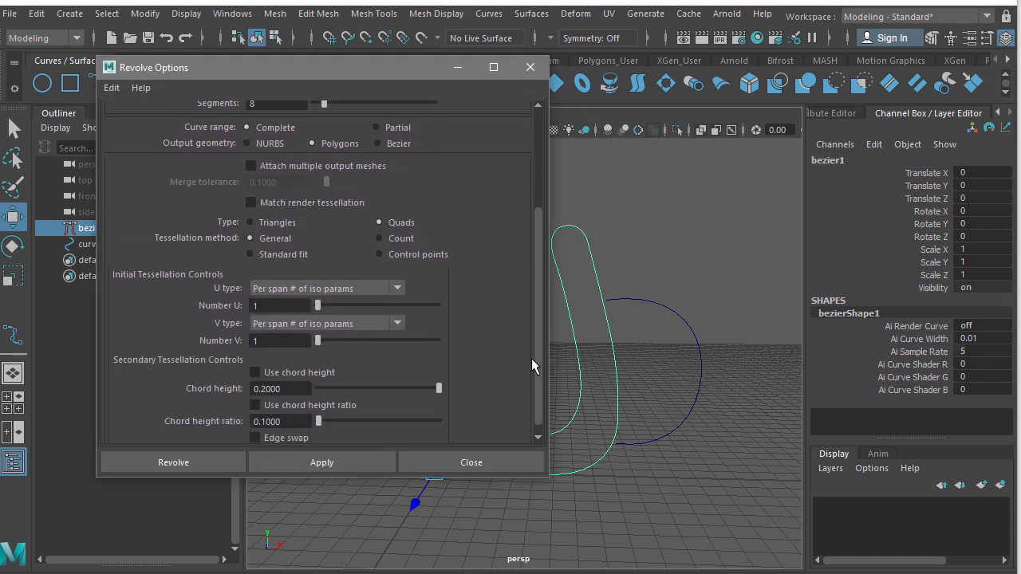
click(265, 308)
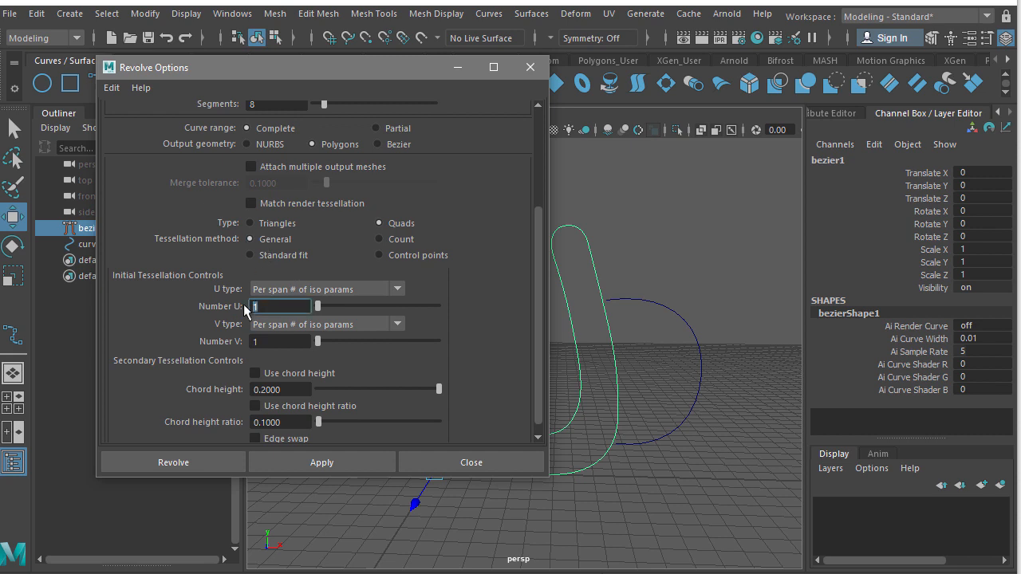
click(270, 342)
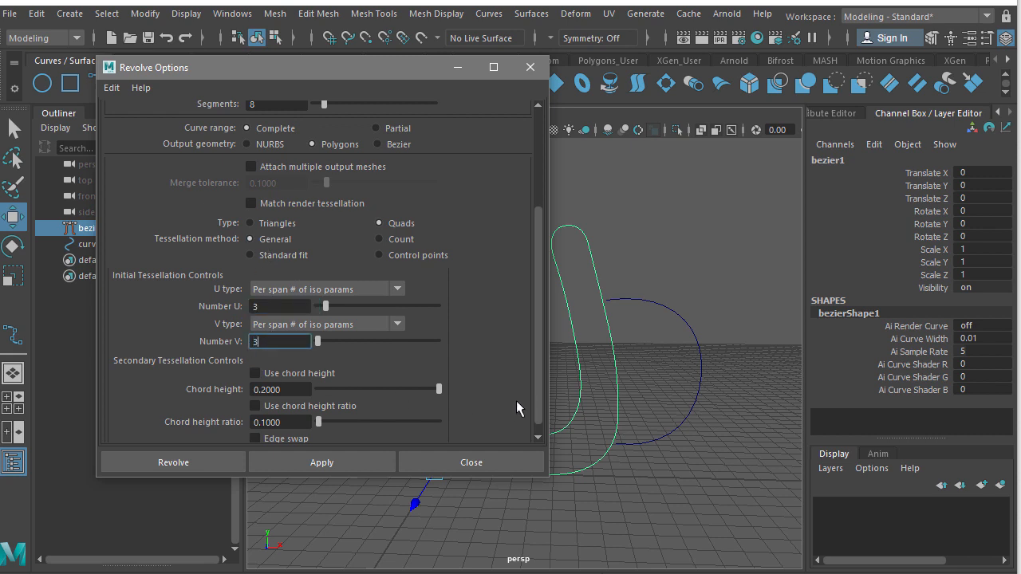
click(334, 463)
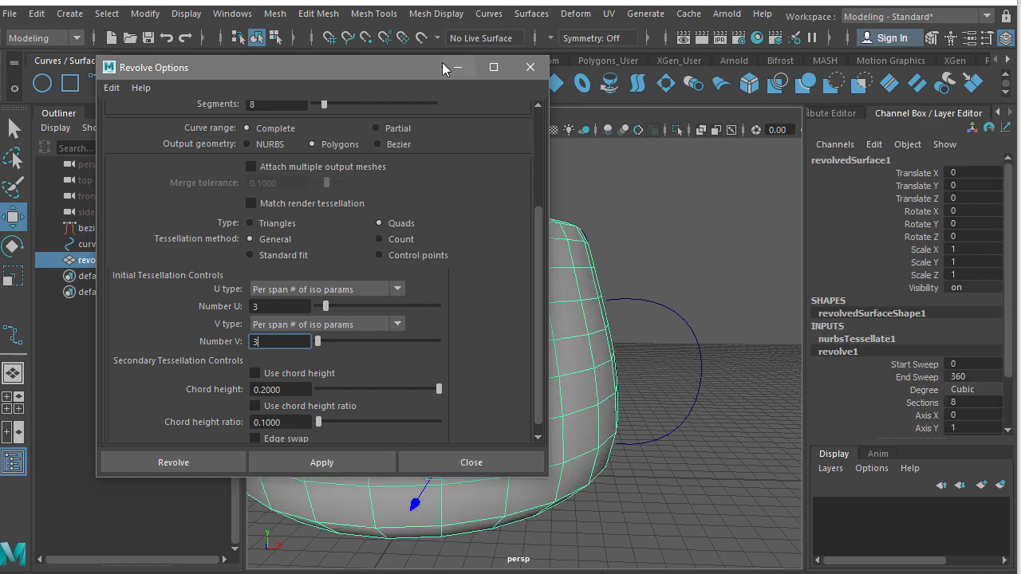
drag(442, 62, 332, 79)
click(420, 85)
- Select the handle curve, turn on wireframe on shaded, and examine where the handle's ends meet the vessel's faces
alt+drag(588, 244, 622, 281)
scroll(566, 269, up, 4)
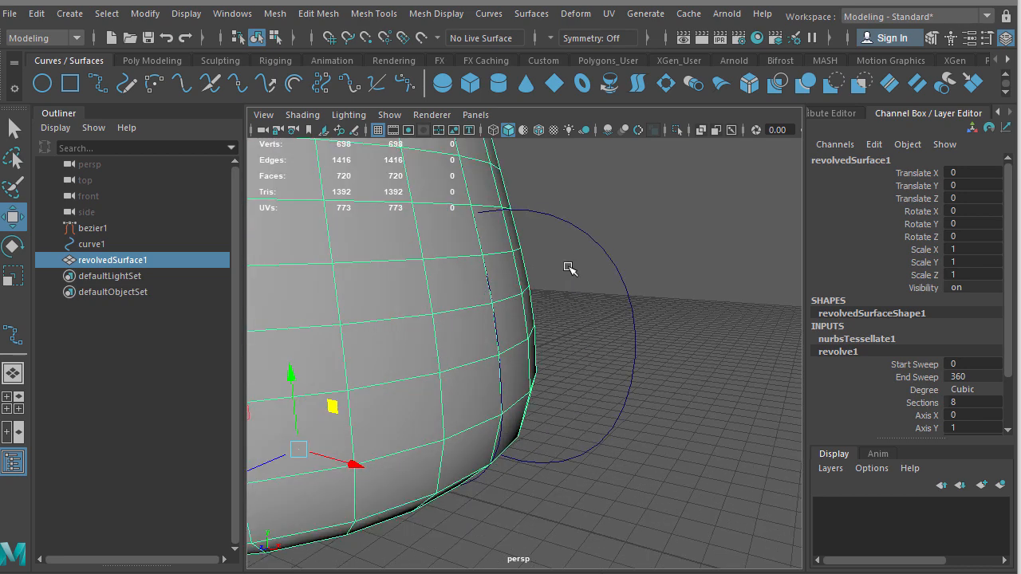
click(578, 231)
alt+drag(569, 244, 569, 296)
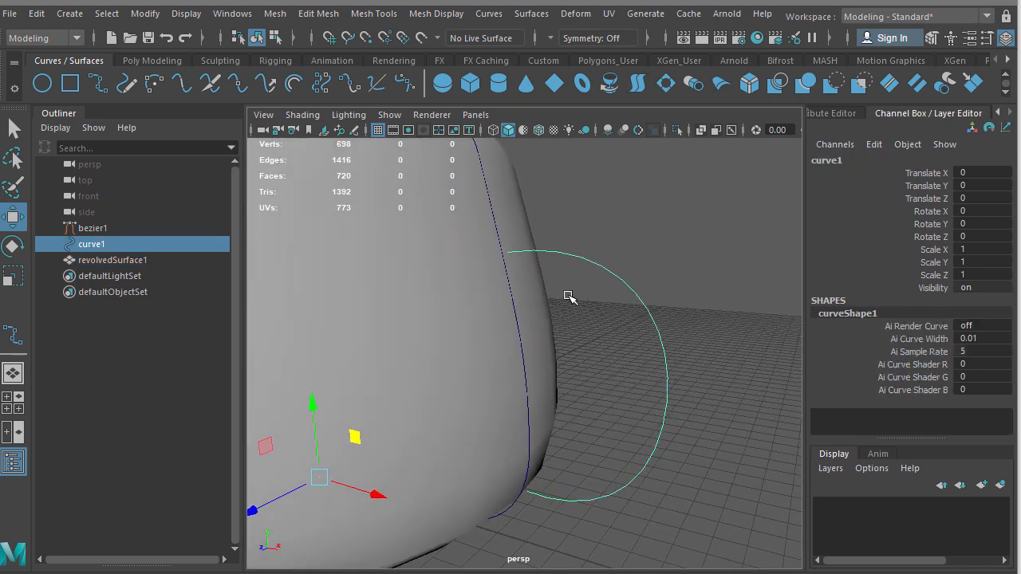
click(538, 130)
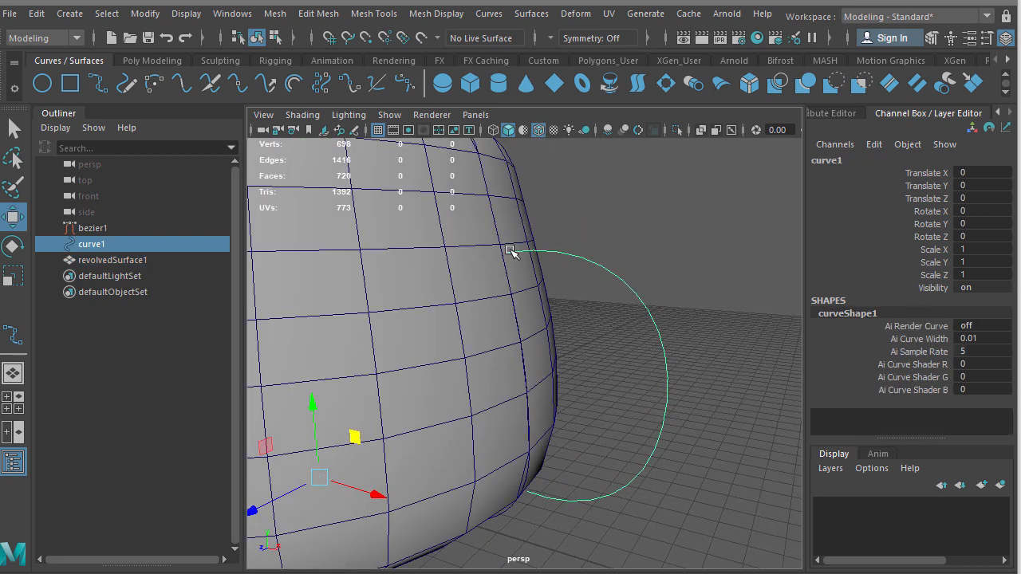
alt+drag(511, 251, 520, 286)
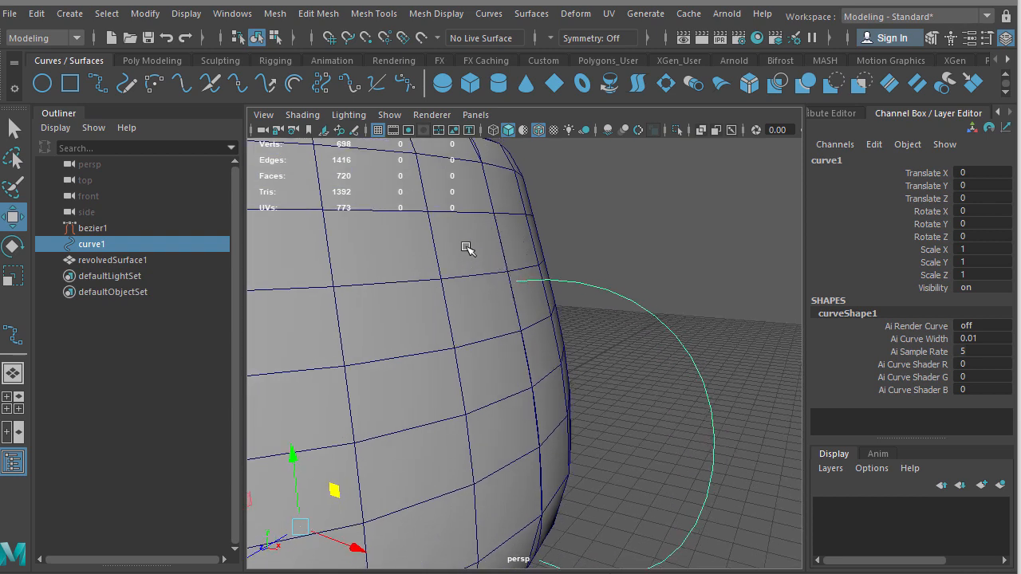
alt+drag(489, 295, 505, 338)
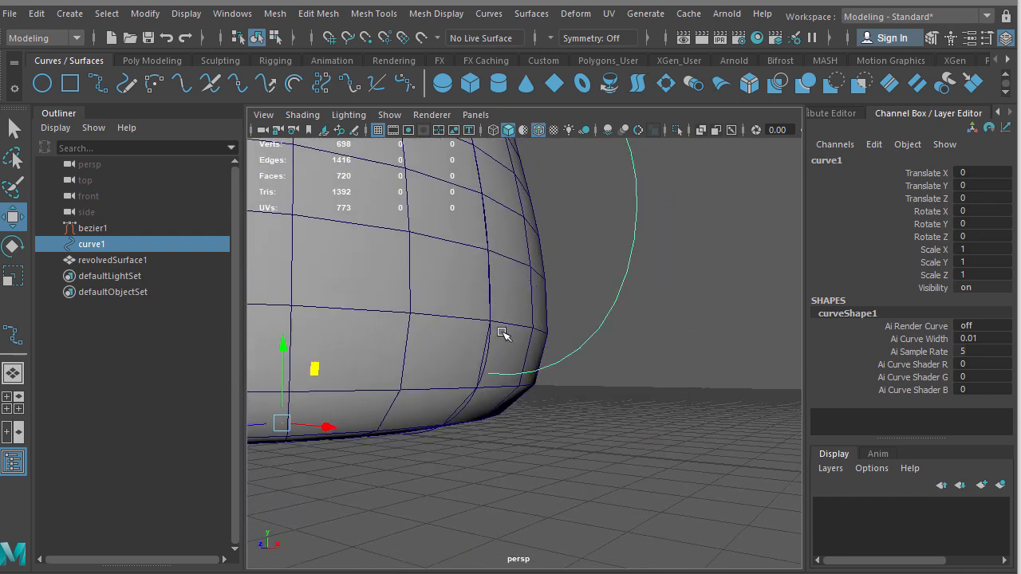
alt+drag(490, 273, 566, 307)
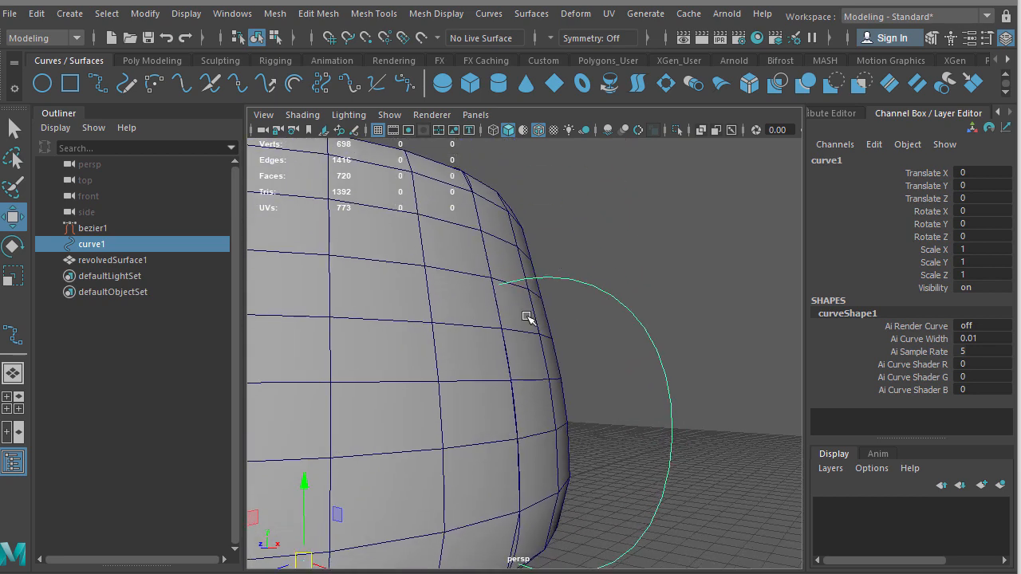
- Raise the whole handle curve along Y to a Translate Y of 2.536 so its ends align with the vessel's faces
scroll(527, 317, down, 3)
drag(371, 418, 372, 403)
scroll(541, 297, up, 3)
alt+middle_drag(549, 284, 541, 301)
alt+drag(540, 300, 572, 315)
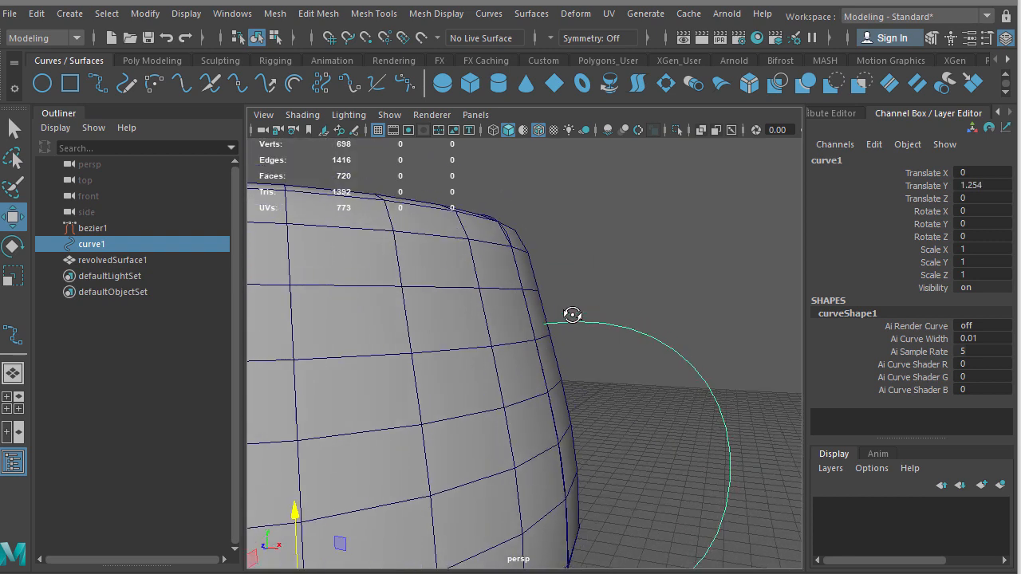
scroll(563, 319, up, 2)
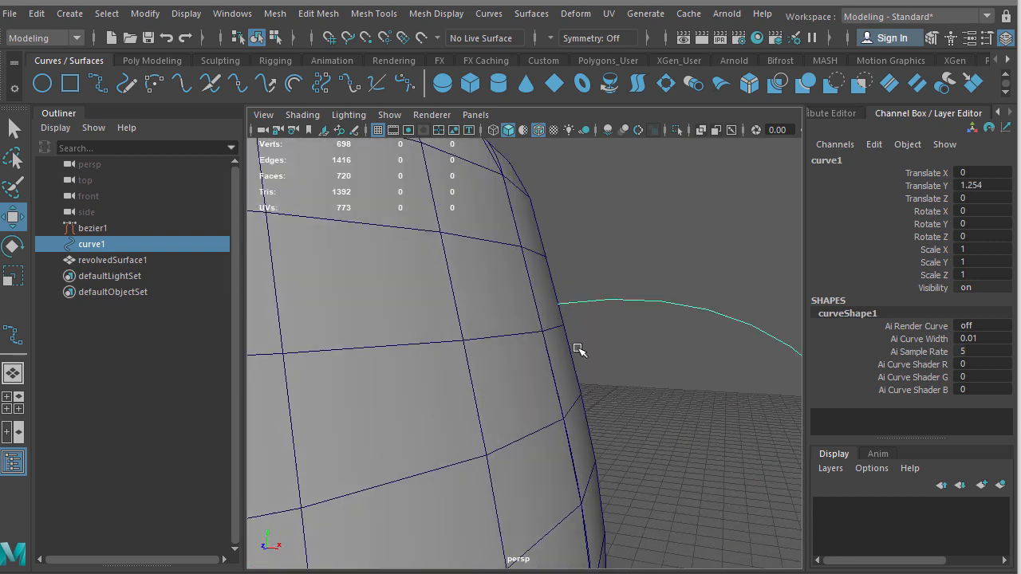
scroll(568, 367, down, 4)
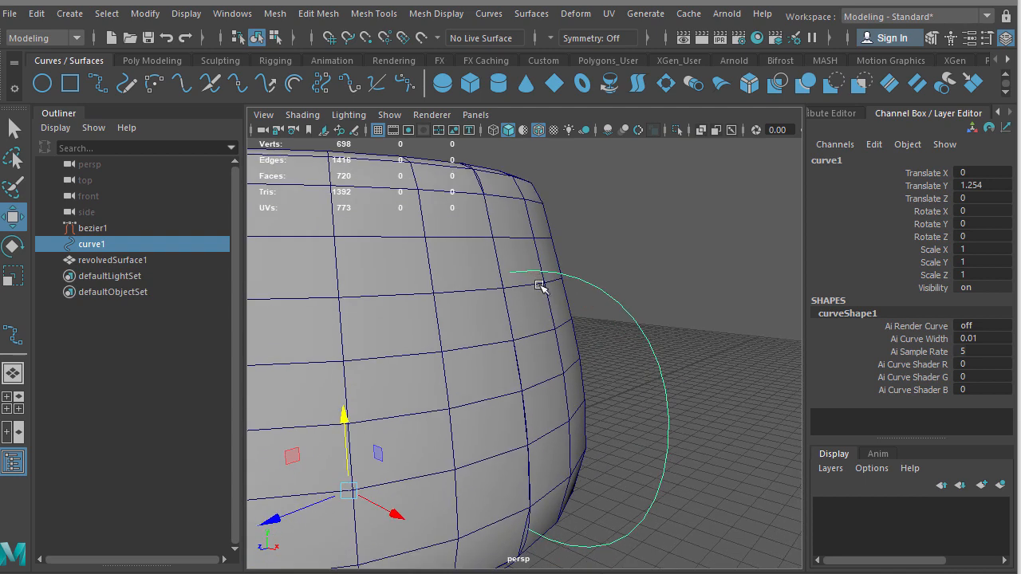
scroll(410, 358, up, 2)
drag(348, 376, 348, 373)
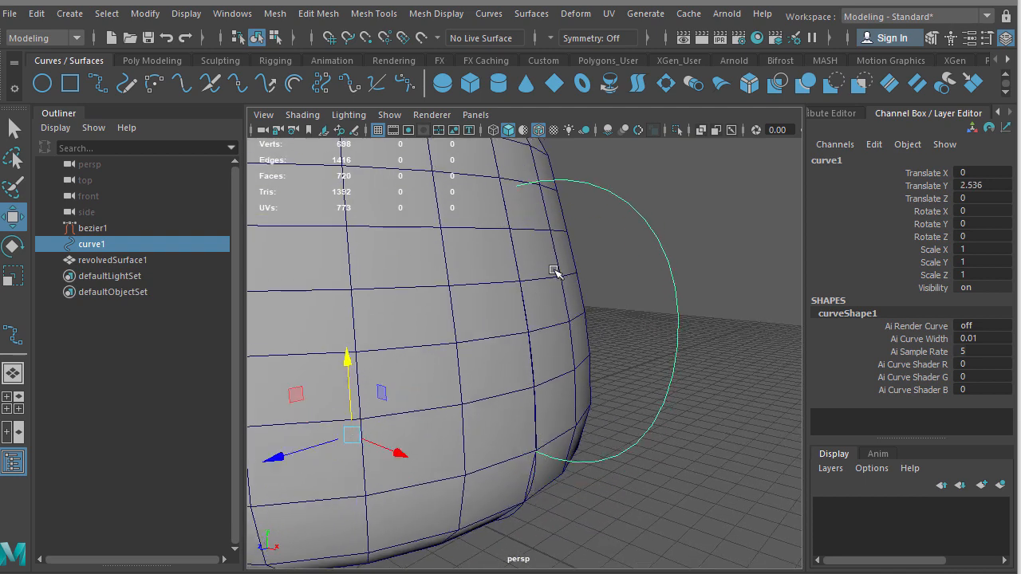
- Edit the handle curve's control vertices and lower its upper end to the nearby edge crossing on the vessel wall
alt+drag(555, 272, 519, 233)
right_drag(520, 236, 474, 254)
drag(509, 233, 528, 256)
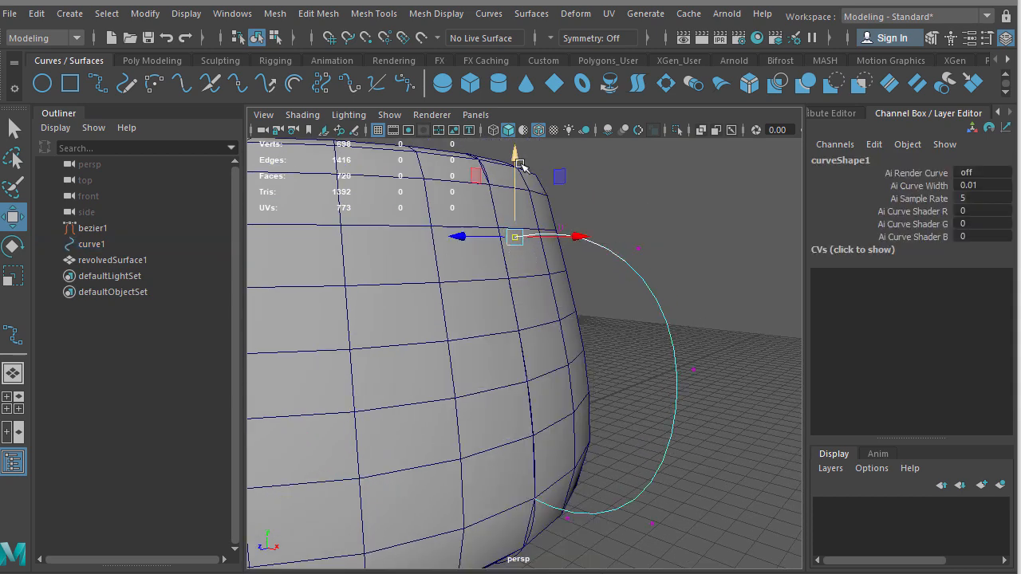
drag(519, 152, 515, 198)
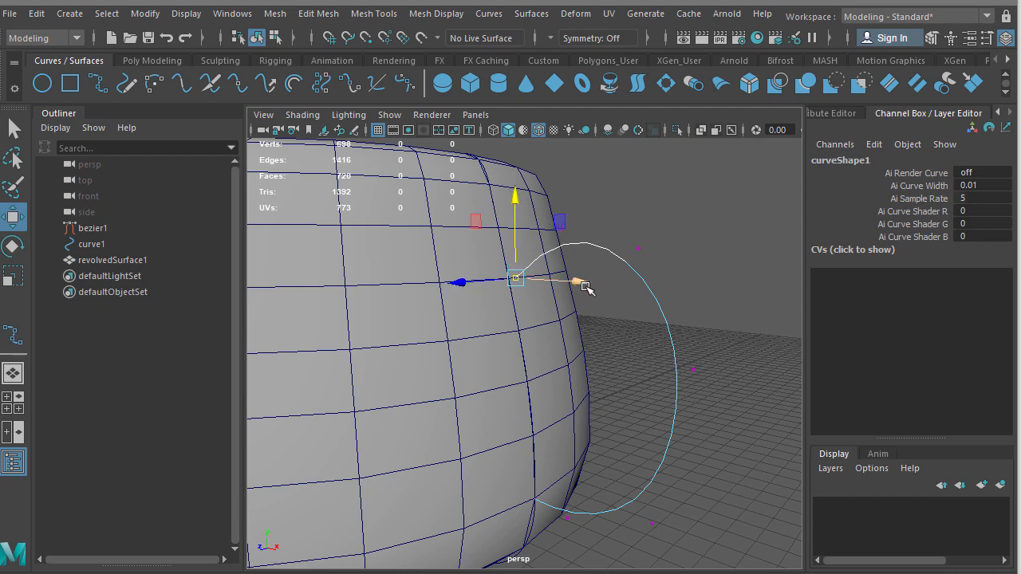
alt+drag(583, 340, 616, 346)
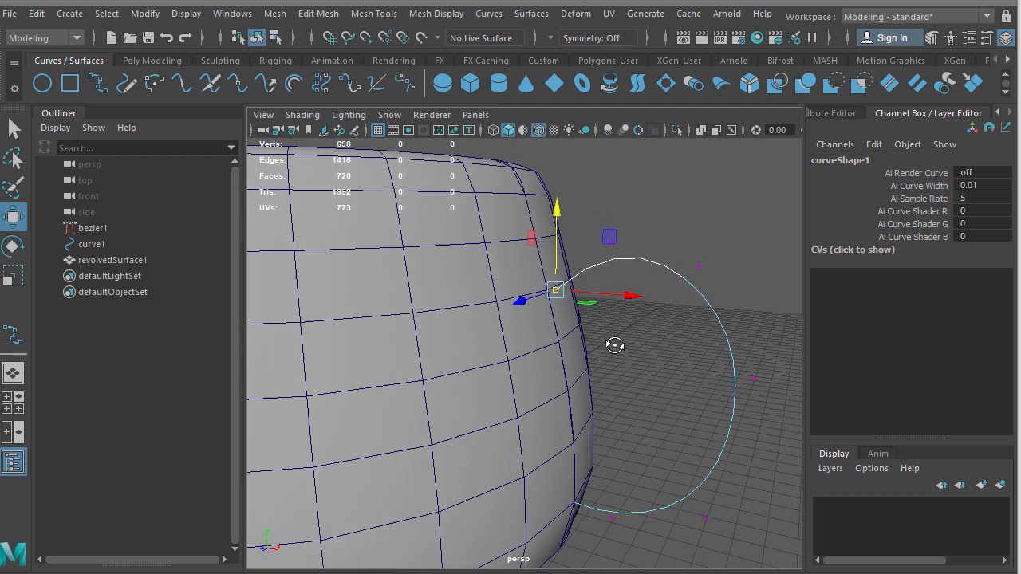
- Lower the control vertex next to the handle's upper end to flatten the curve's start
scroll(648, 350, down, 3)
alt+middle_drag(648, 349, 602, 368)
scroll(603, 324, up, 5)
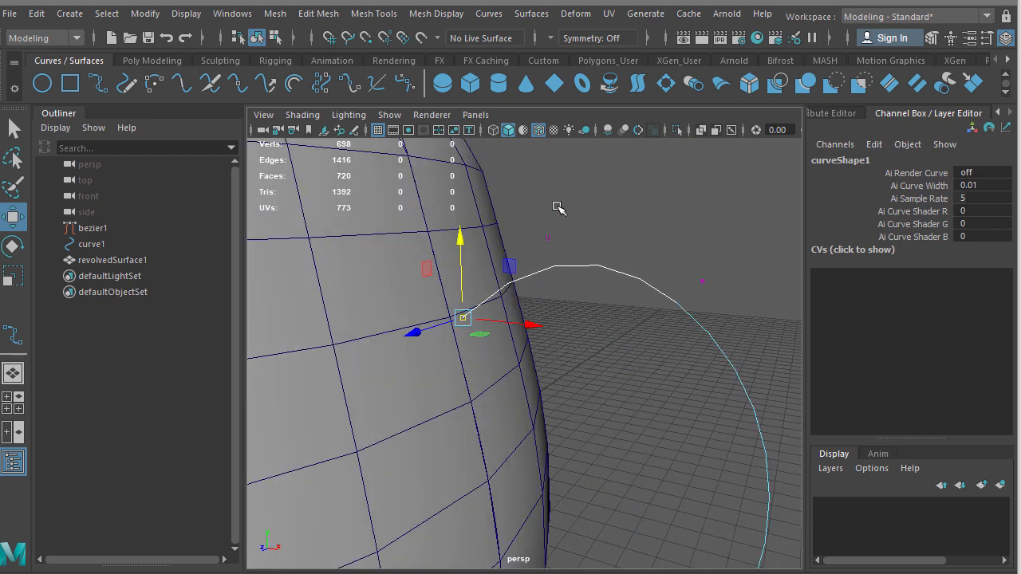
drag(536, 223, 574, 265)
drag(553, 171, 555, 201)
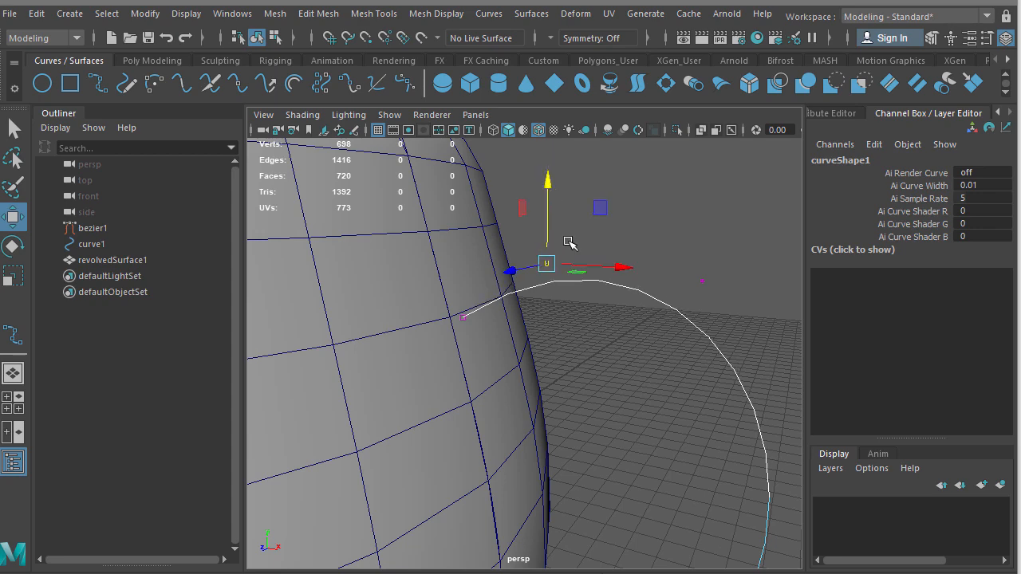
- Adjust the handle's lower end to meet the vessel wall and shift its adjacent control vertex outward along X
alt+drag(616, 375, 583, 388)
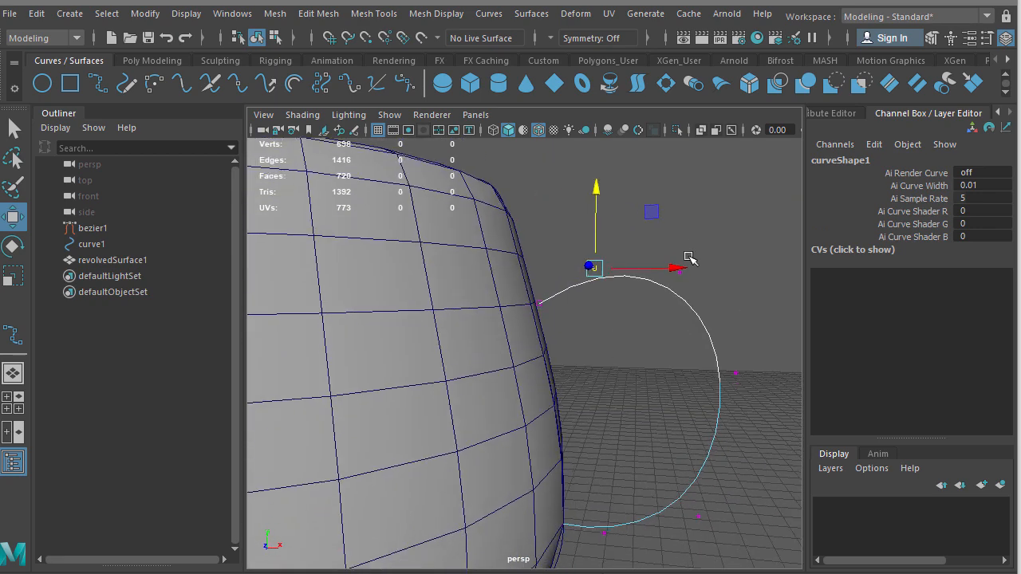
drag(674, 268, 584, 339)
drag(494, 312, 579, 399)
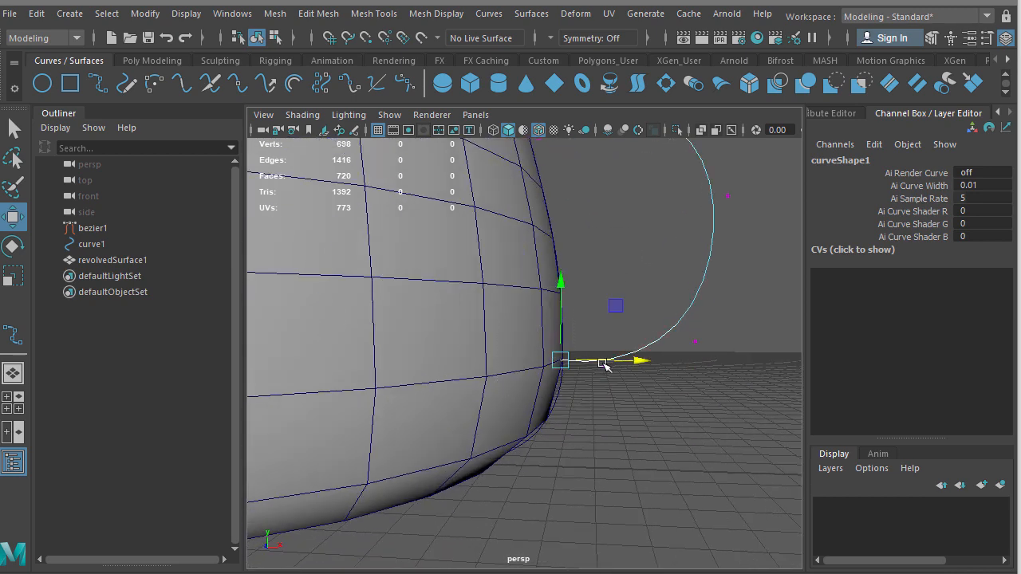
mouse_move(606, 363)
mouse_down()
mouse_move(644, 364)
mouse_move(595, 351)
mouse_up()
drag(693, 367, 709, 367)
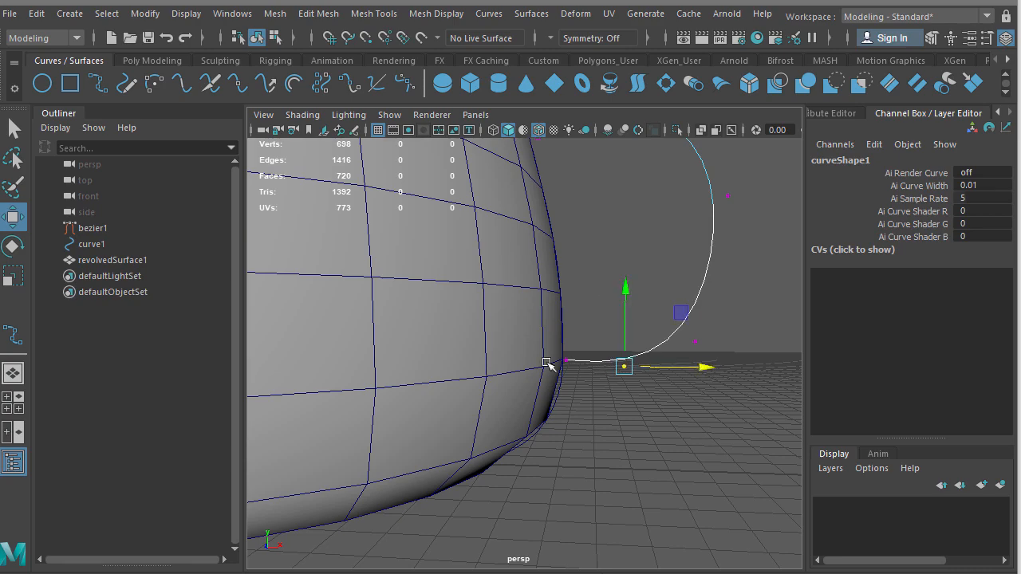
- Return the handle curve to object mode and hide the vessel's original Bezier profile curve
alt+drag(698, 209, 625, 279)
right_drag(645, 264, 674, 249)
click(552, 285)
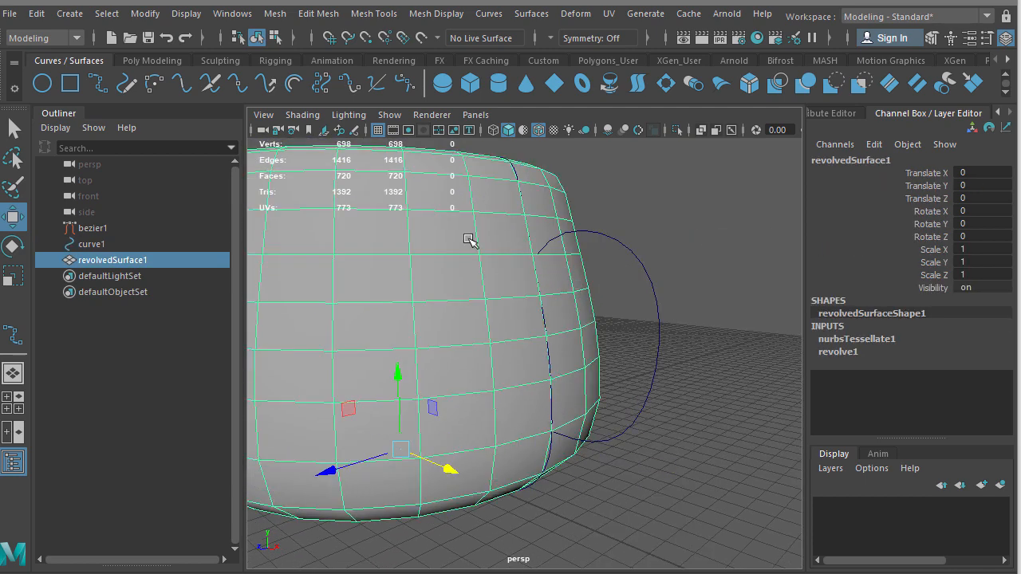
click(93, 244)
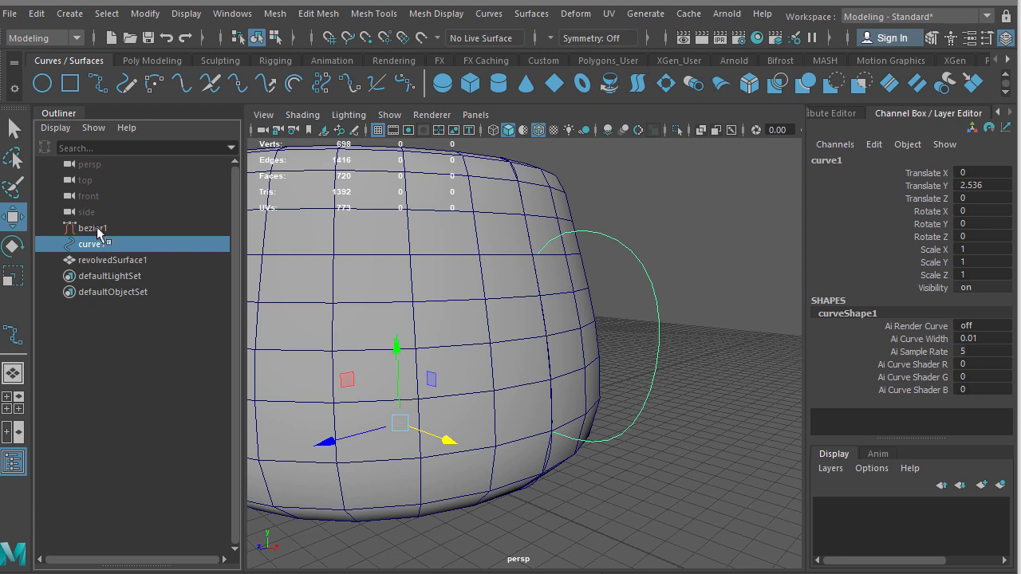
click(101, 232)
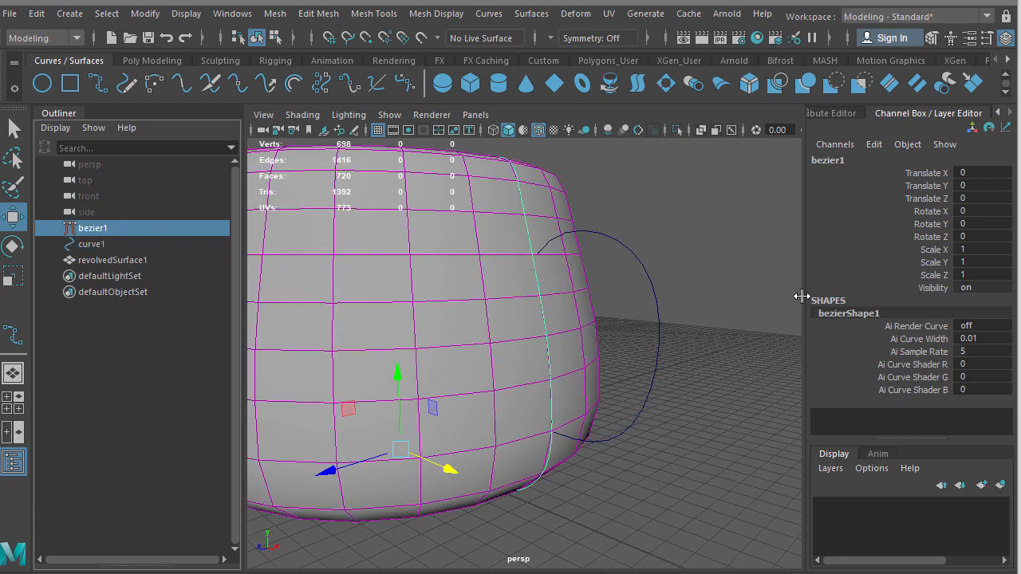
scroll(687, 250, up, 1)
click(689, 244)
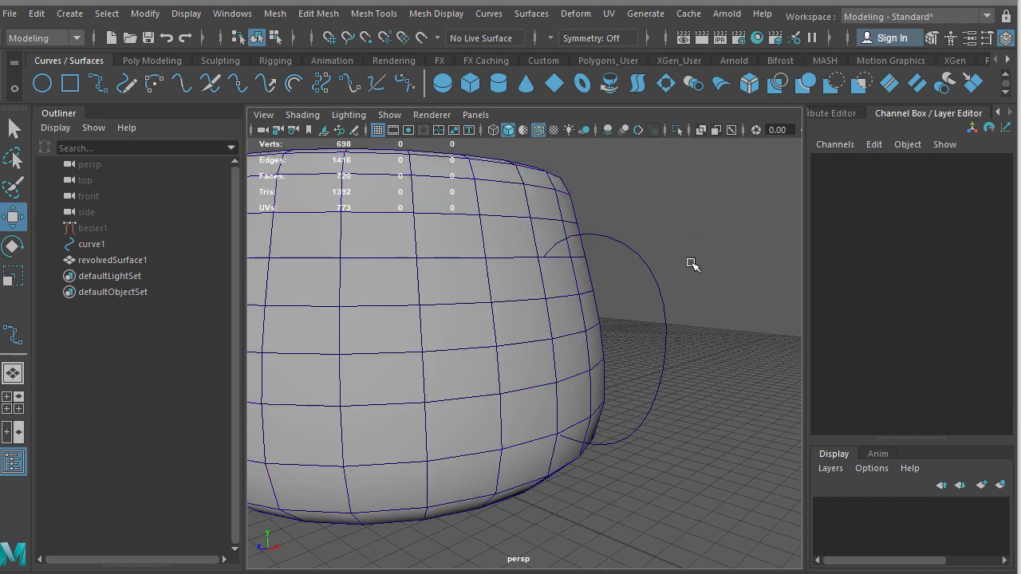
- Select the handle curve and examine how its two ends meet the vessel wall
click(660, 280)
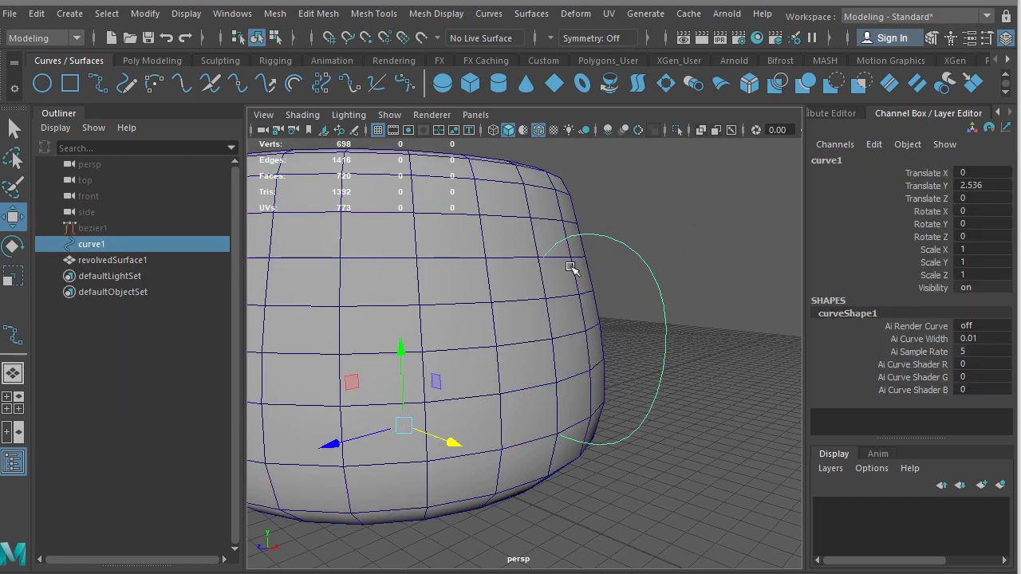
alt+drag(695, 280, 659, 281)
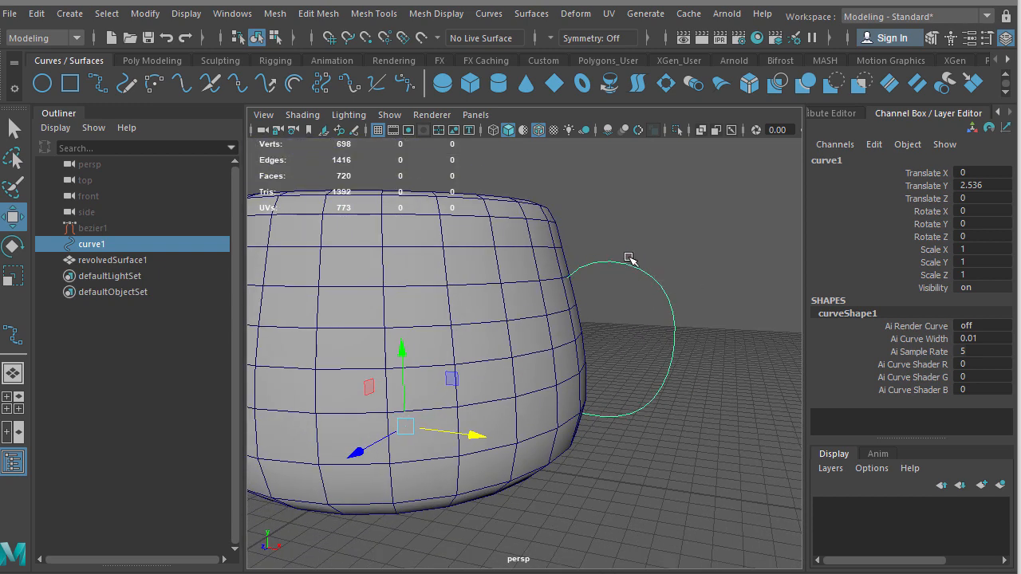
alt+drag(575, 273, 531, 296)
alt+right_drag(531, 296, 565, 311)
alt+drag(565, 310, 532, 298)
- Multi-Cut a closed diamond on the vessel around the handle's upper end, through the midpoints of the four surrounding edges
click(529, 278)
alt+drag(623, 276, 539, 292)
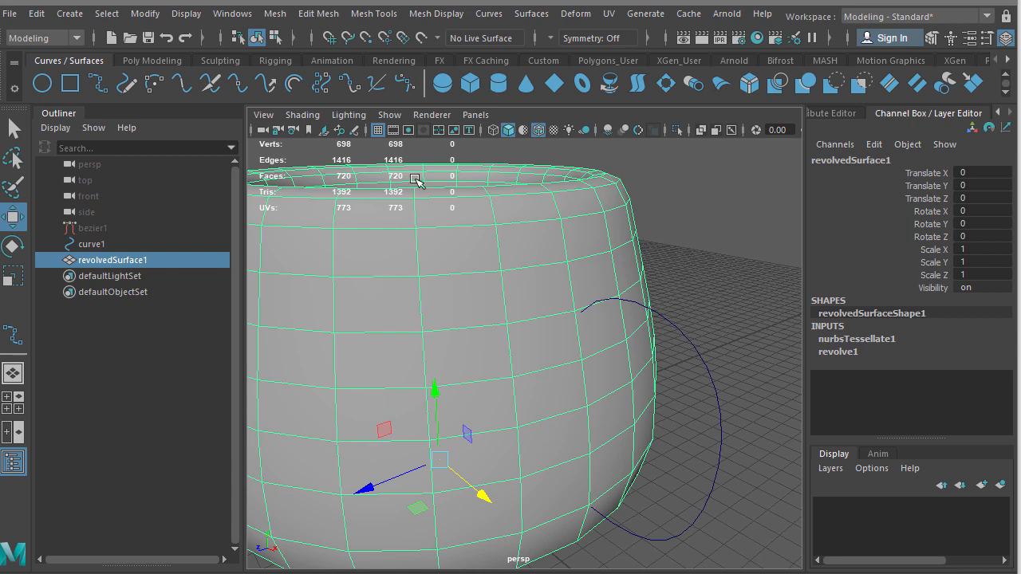
click(160, 61)
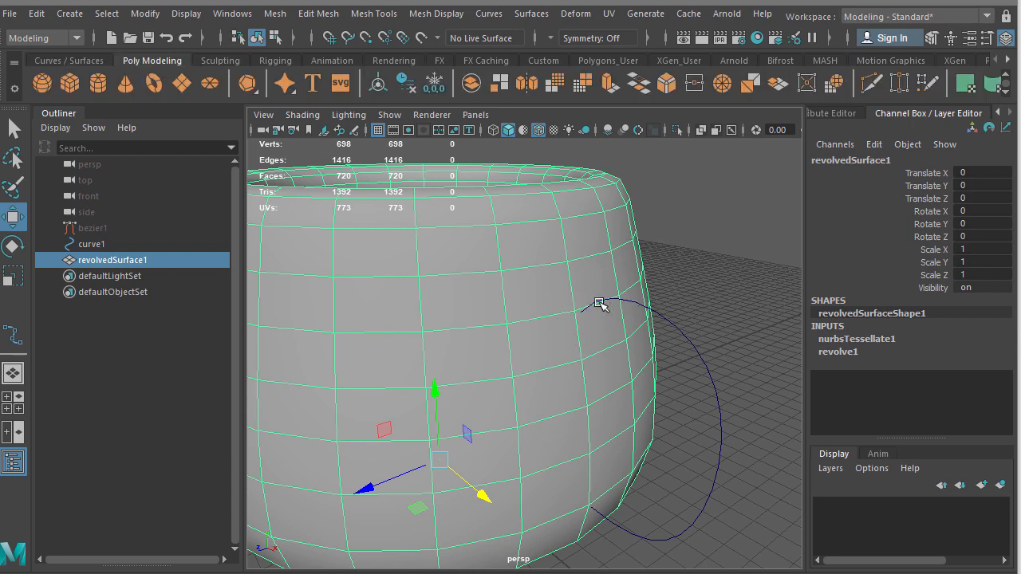
alt+drag(600, 304, 611, 337)
scroll(600, 316, up, 3)
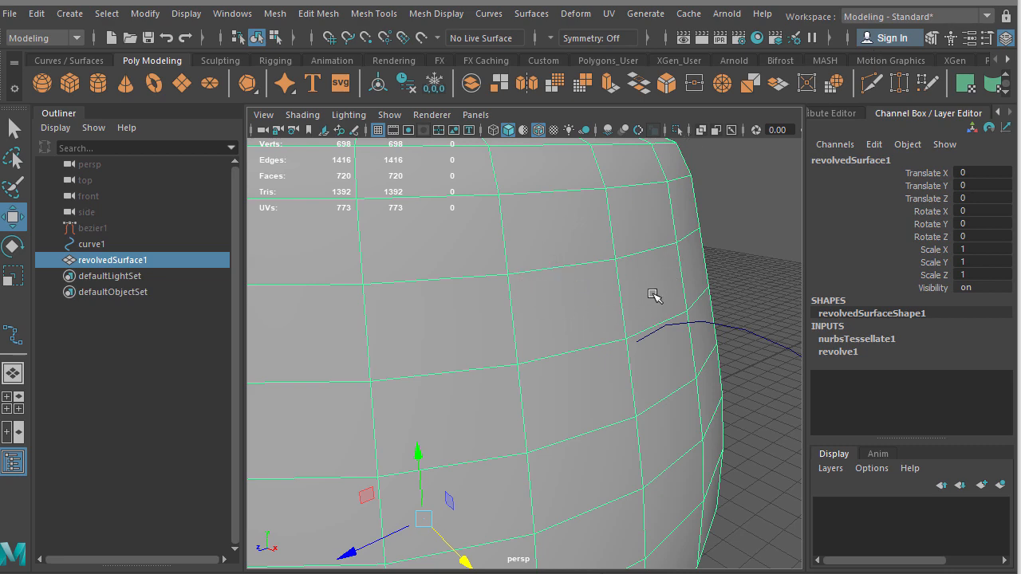
alt+right_drag(656, 292, 579, 278)
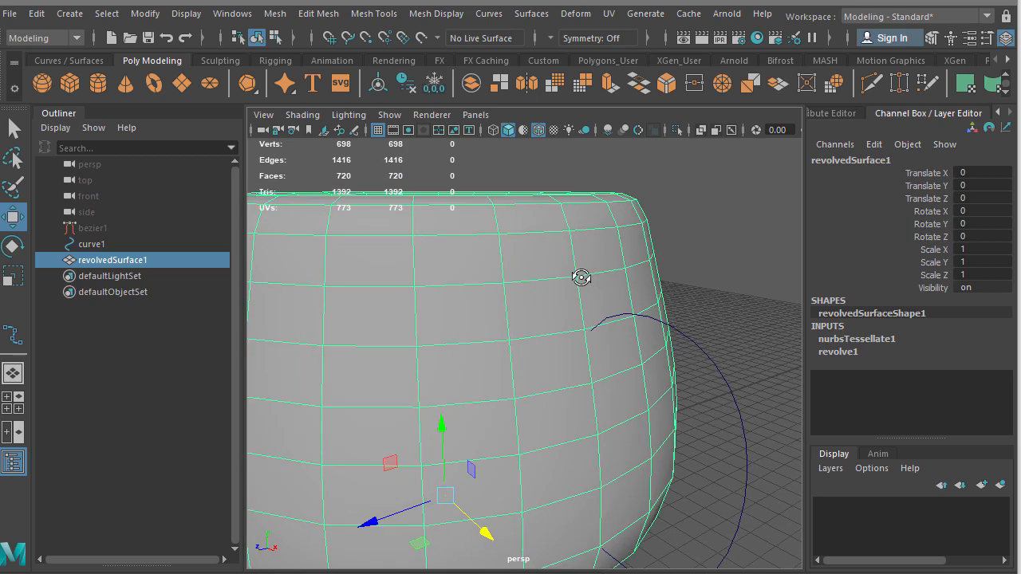
click(872, 83)
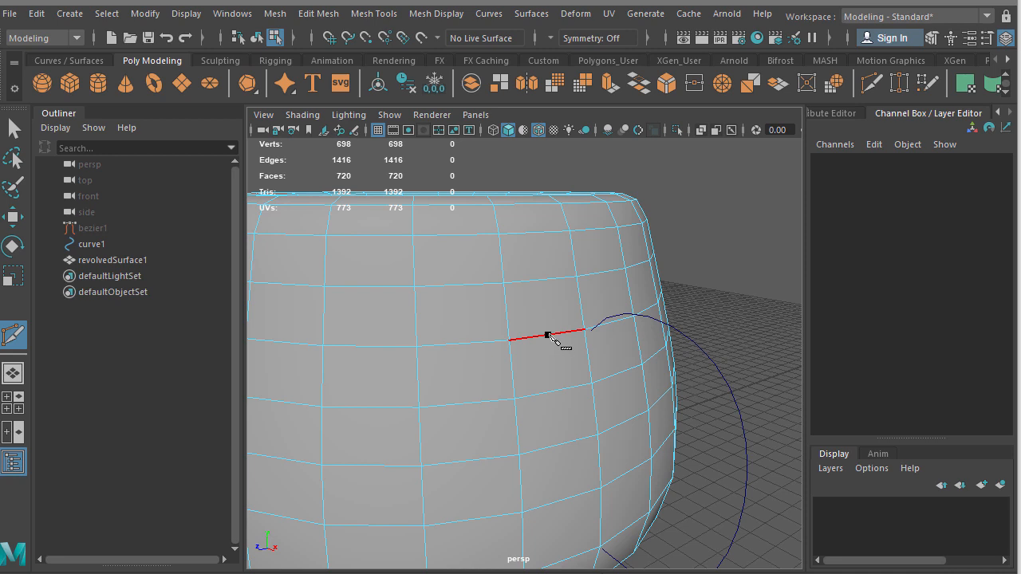
click(548, 335)
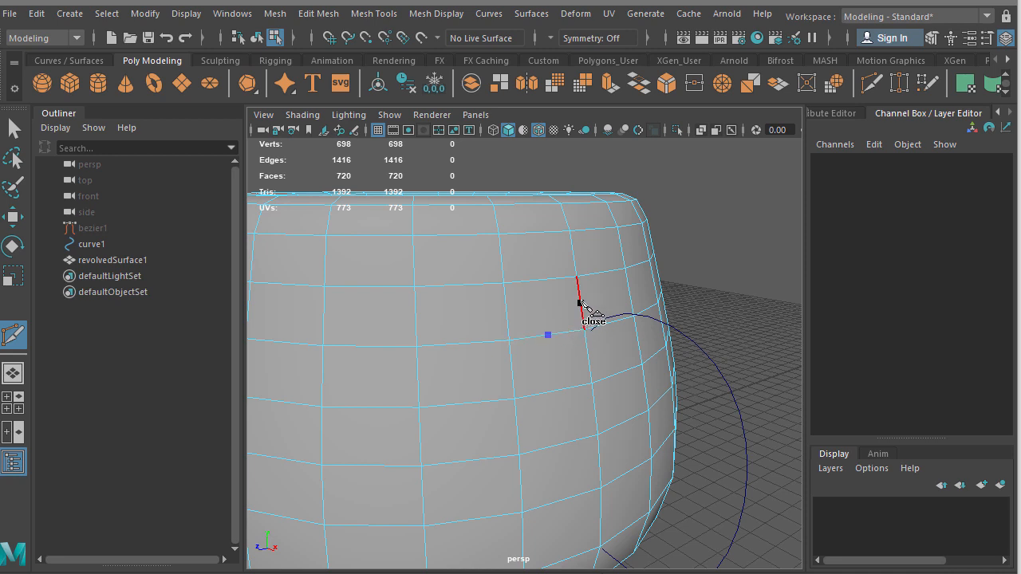
click(580, 303)
click(610, 321)
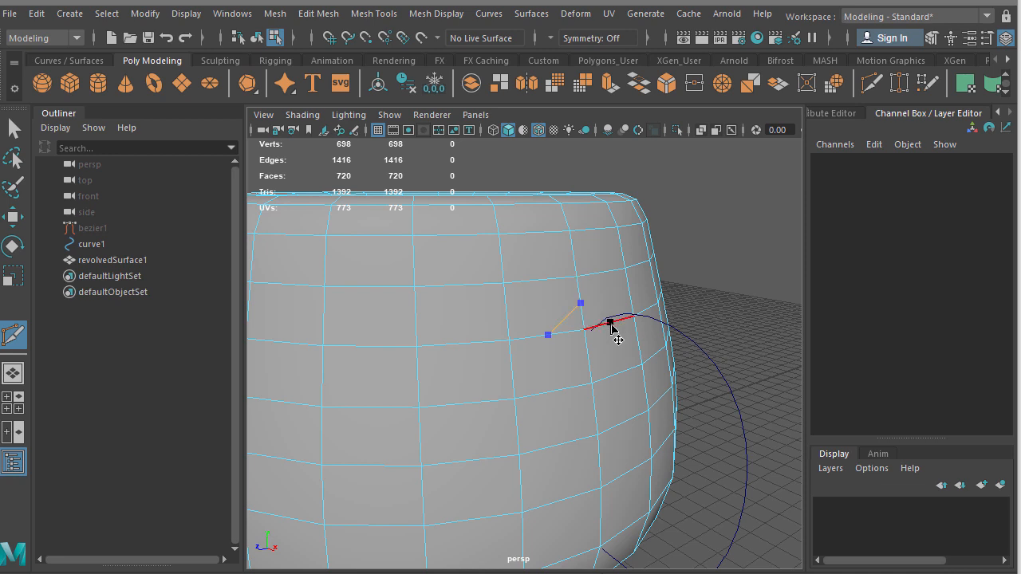
click(589, 358)
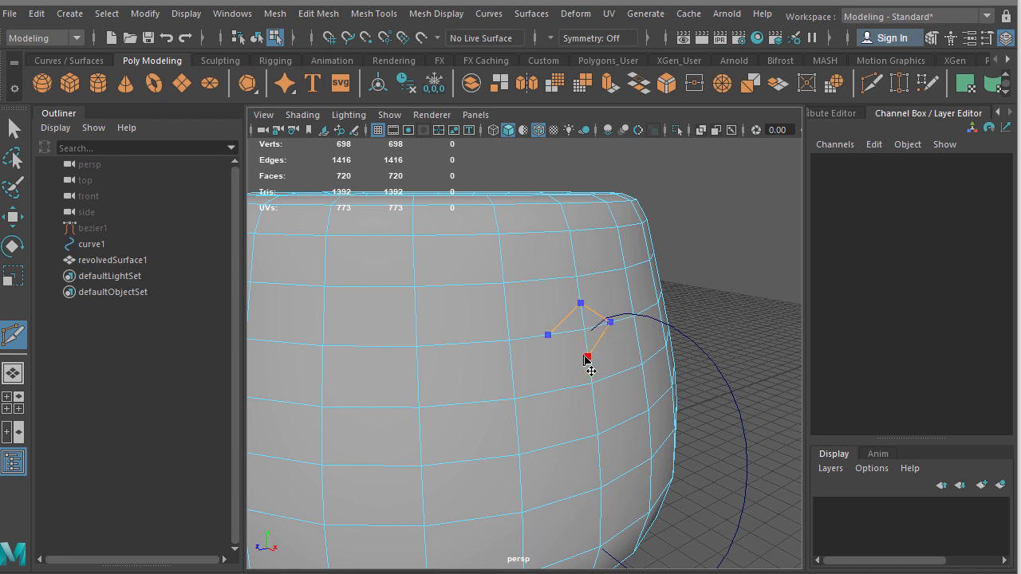
click(549, 336)
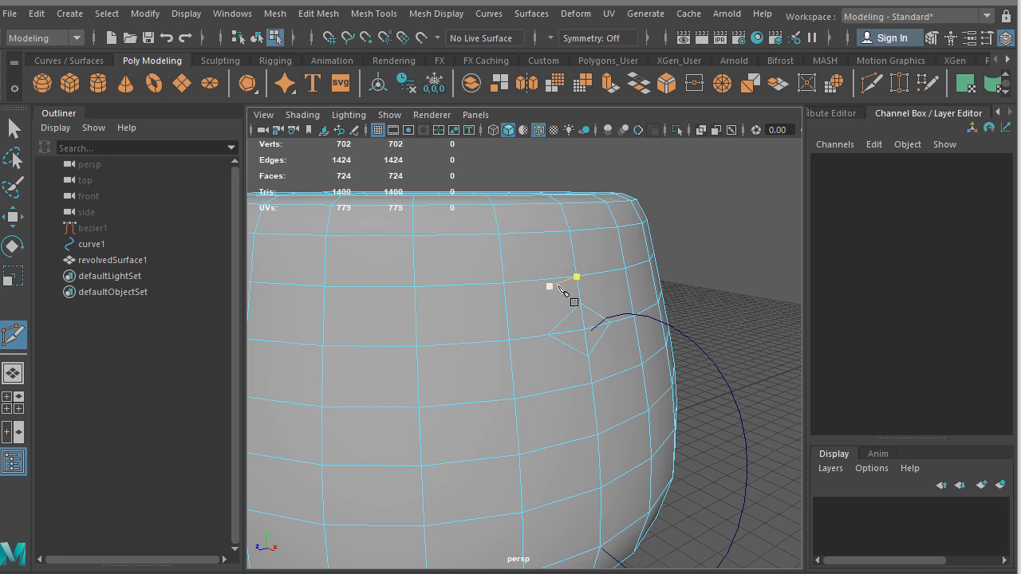
- Cut from the upper-left face corner through the midpoints of the diamond's two upper edges to the upper-right face corner
click(503, 283)
click(565, 319)
click(625, 270)
key(Return)
- Cut from the lower-left face corner through the midpoints of the diamond's two lower edges to the lower-right face corner
click(515, 399)
click(569, 346)
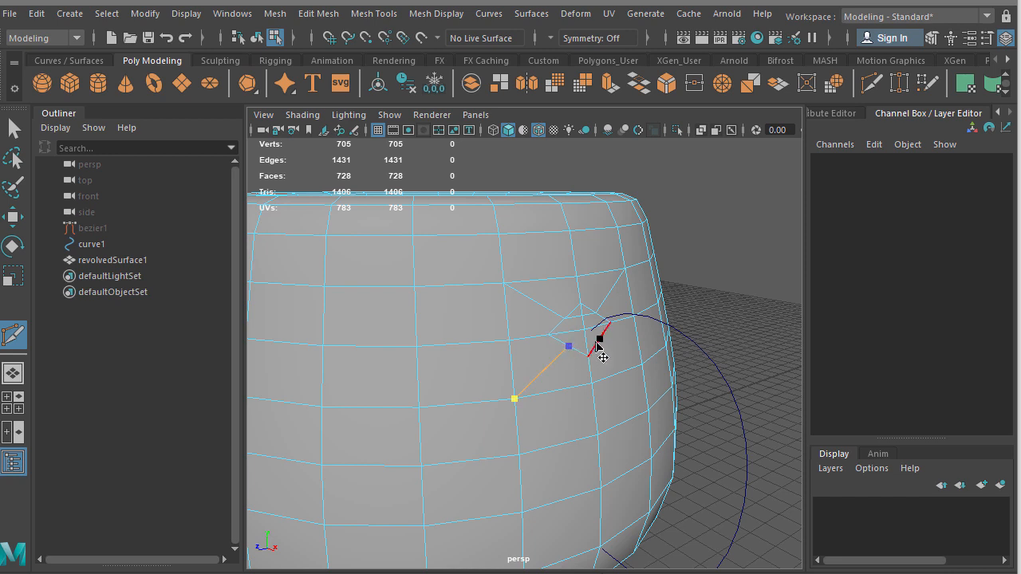
click(600, 340)
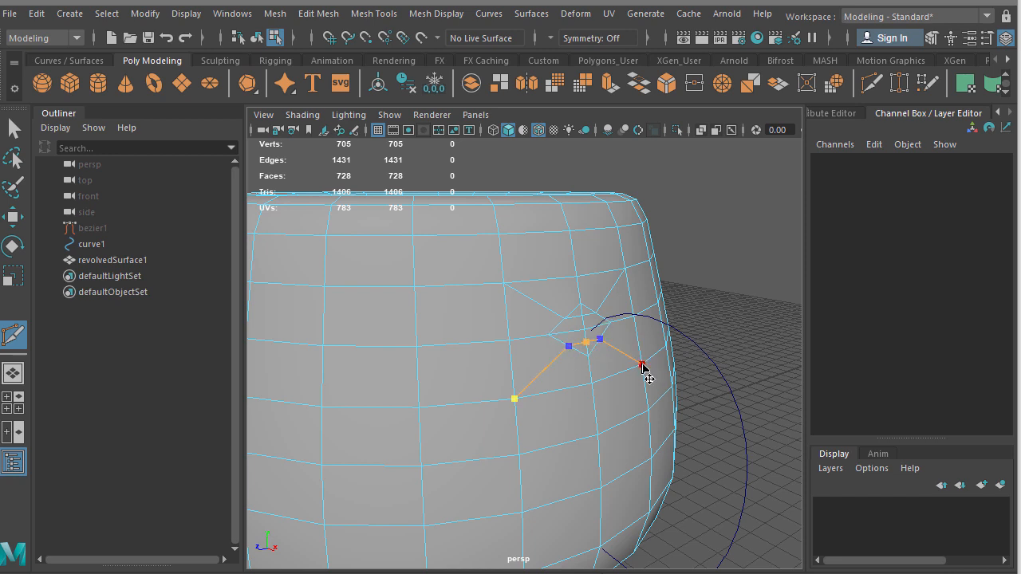
click(640, 365)
key(Return)
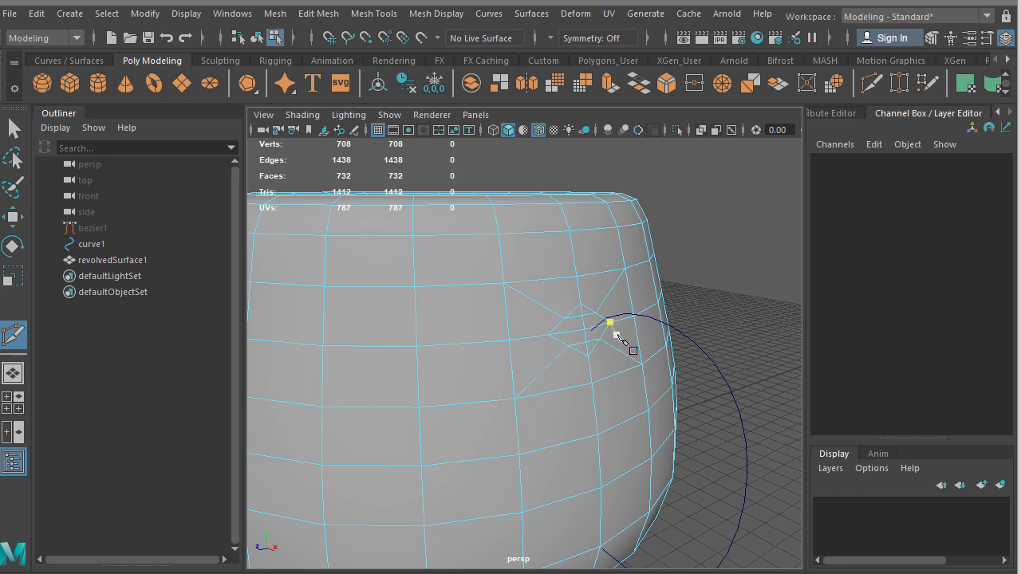
- Switch the vessel to face selection and select all eight faces inside the diamond at the handle's upper end
alt+drag(602, 363, 583, 342)
alt+right_drag(583, 342, 668, 331)
alt+drag(608, 332, 601, 350)
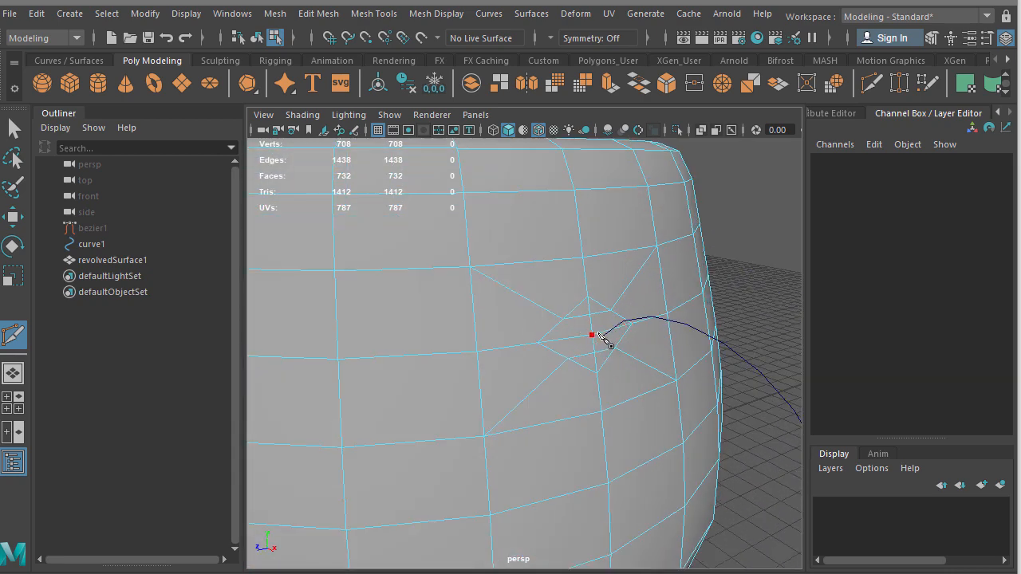
key(w)
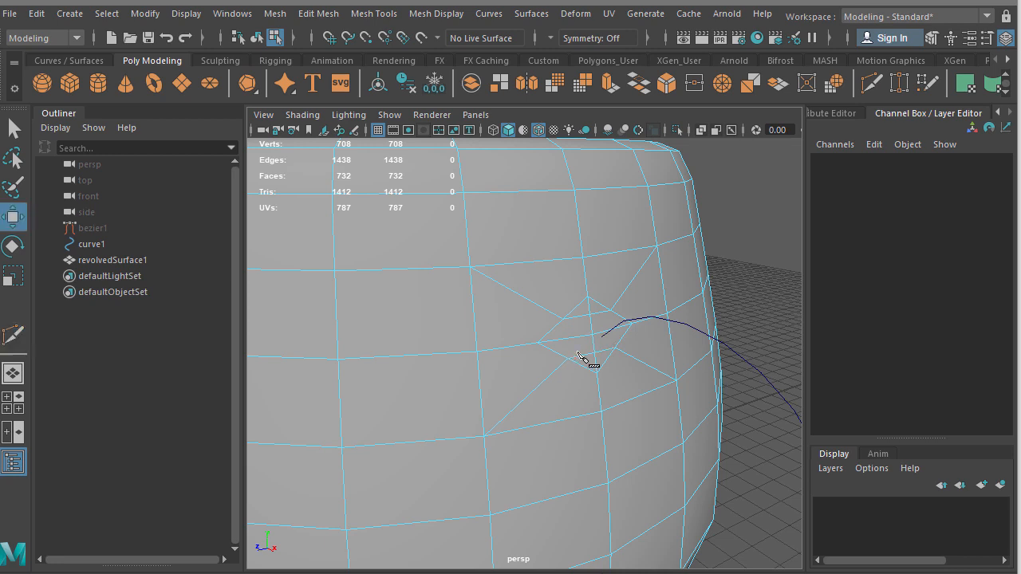
right_drag(587, 354, 588, 367)
click(607, 360)
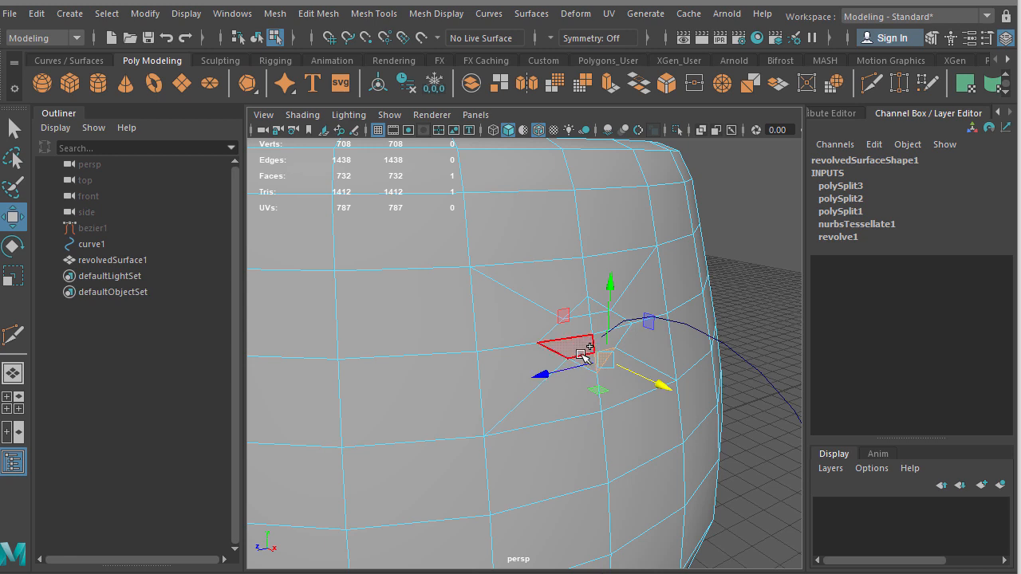
key(q)
shift+click(579, 359)
shift+click(569, 348)
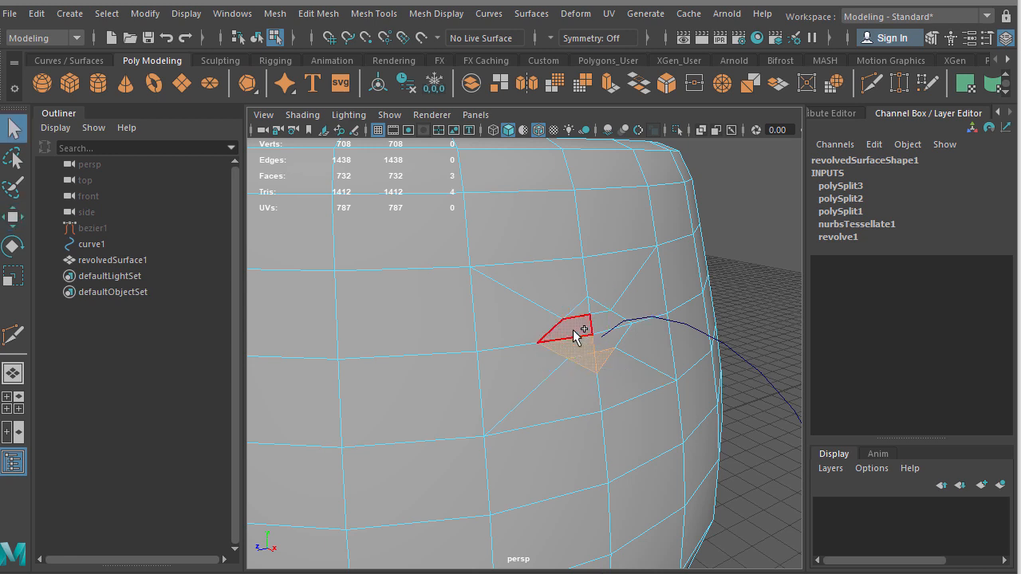
shift+click(574, 329)
shift+click(581, 314)
shift+click(594, 307)
shift+click(605, 322)
shift+click(604, 340)
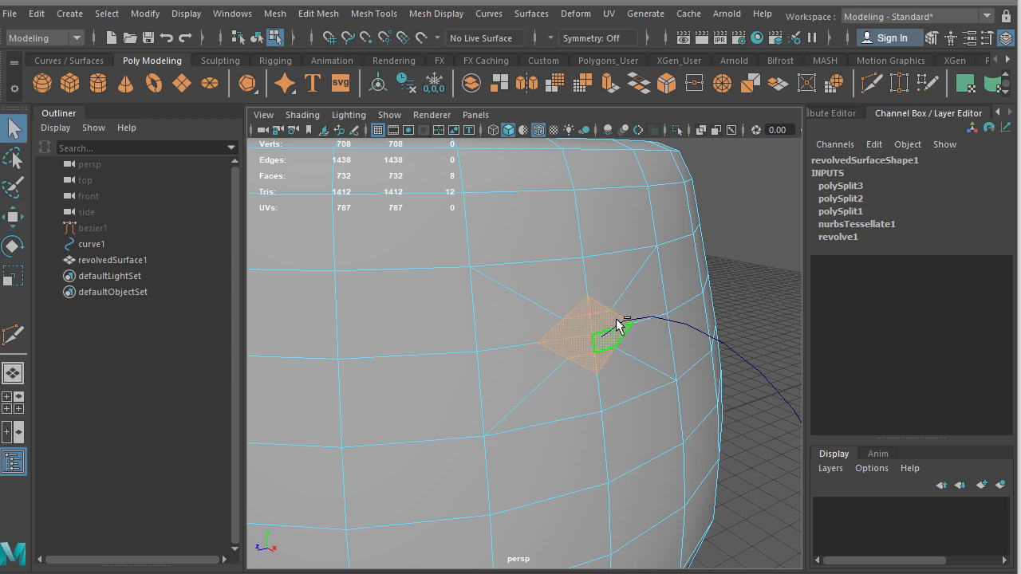
- Circularize the eight selected faces at the handle's upper end
alt+right_drag(649, 306, 583, 296)
alt+drag(583, 296, 564, 278)
mouse_move(566, 278)
alt+right_down()
mouse_move(589, 278)
mouse_move(565, 284)
alt+right_up()
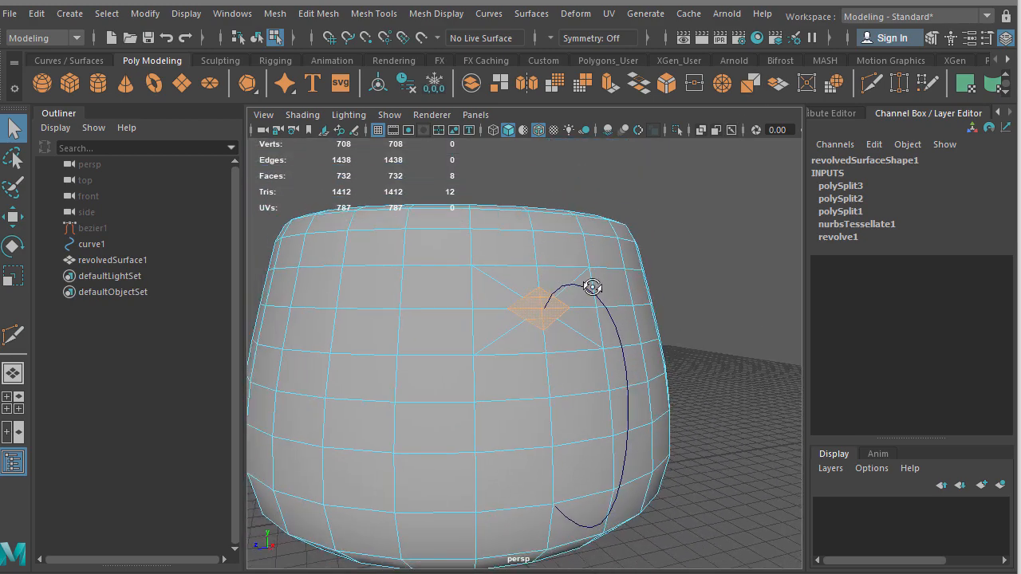
alt+drag(593, 287, 622, 276)
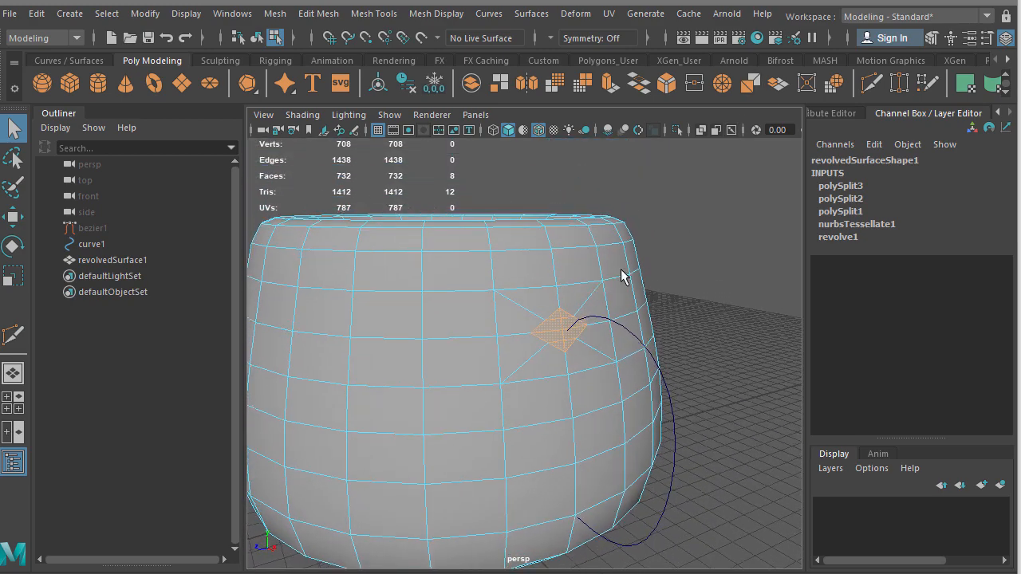
click(836, 81)
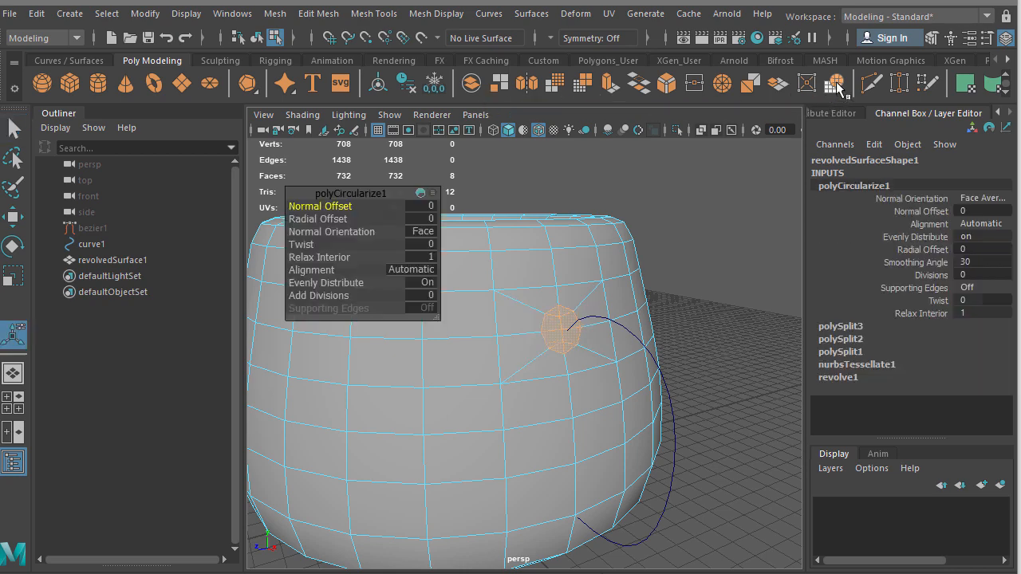
alt+drag(718, 247, 660, 245)
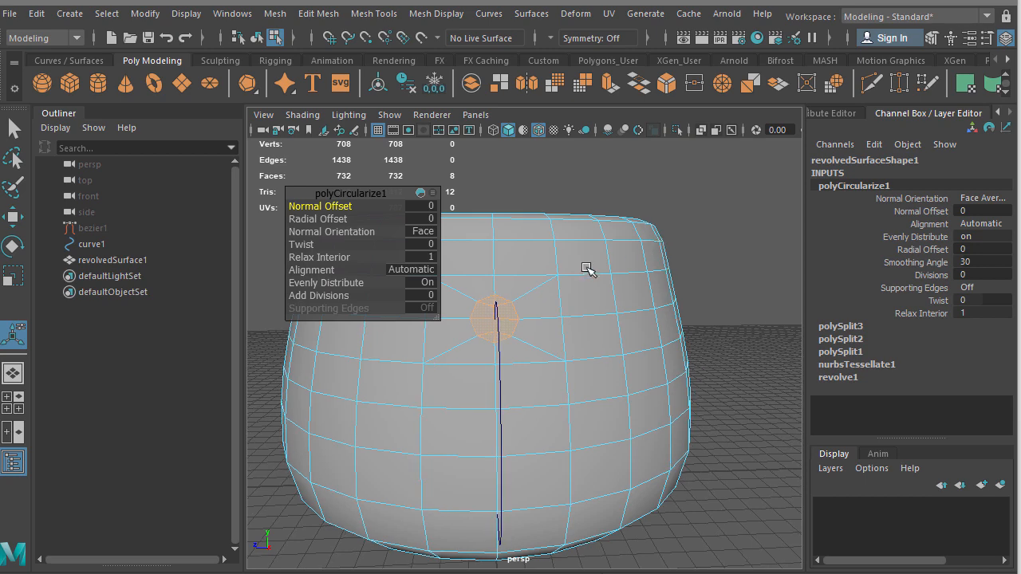
alt+drag(588, 269, 679, 263)
alt+right_drag(679, 263, 704, 275)
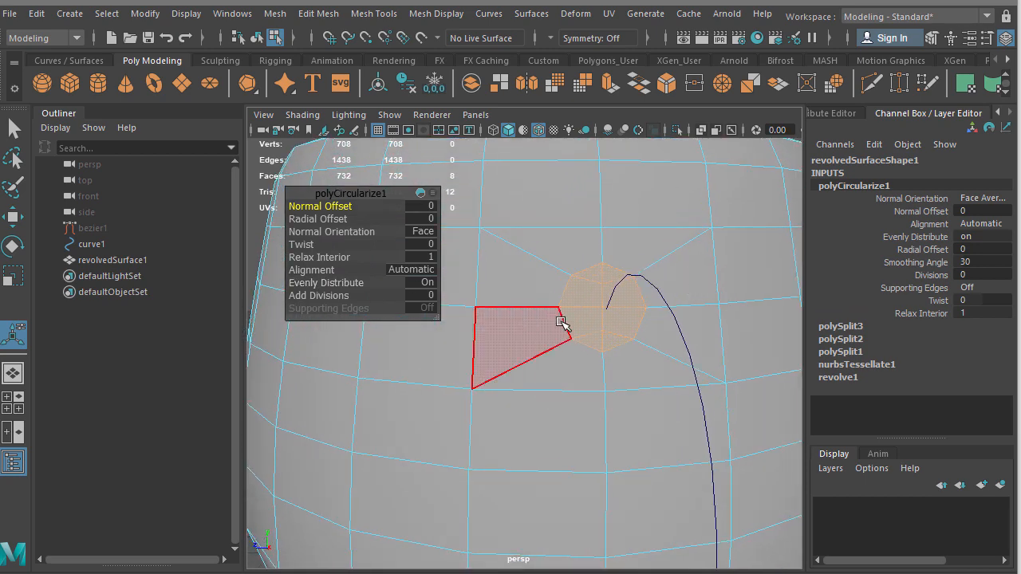
- Set the upper circle's Circularize alignment to Surface (per-vertex) so it follows the vessel wall, and leave the tool
alt+drag(550, 331, 651, 344)
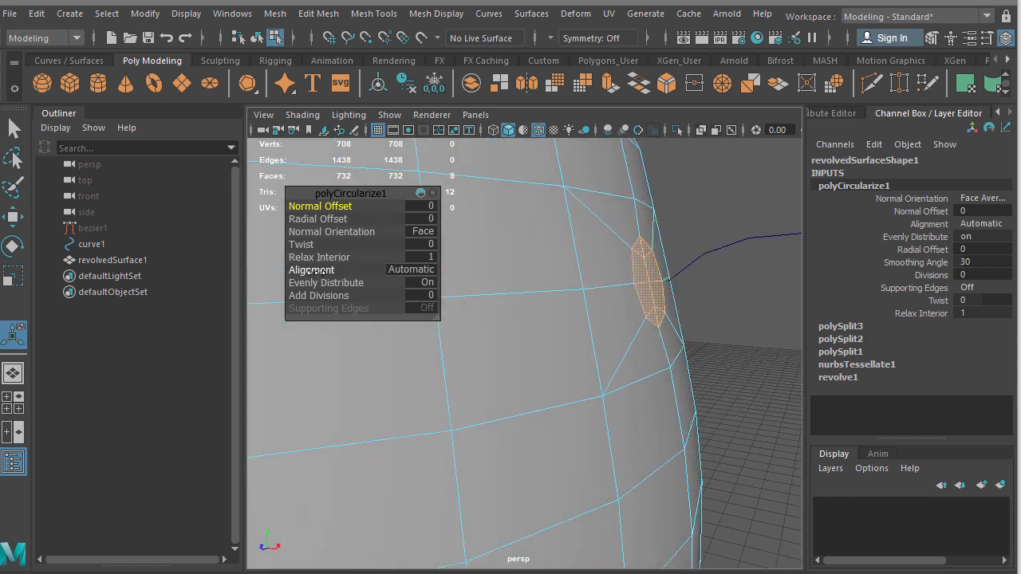
drag(311, 271, 374, 273)
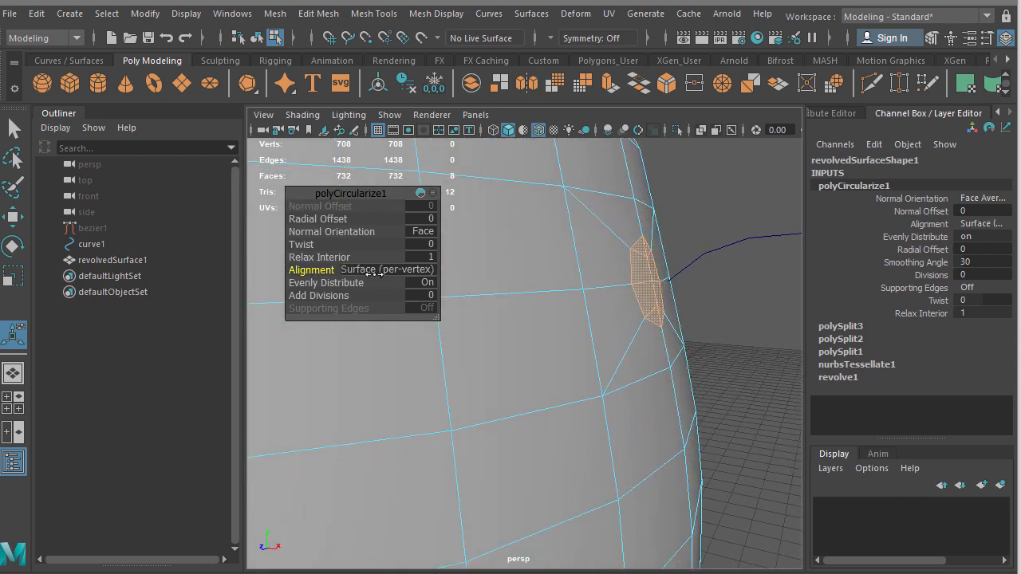
alt+drag(569, 364, 532, 341)
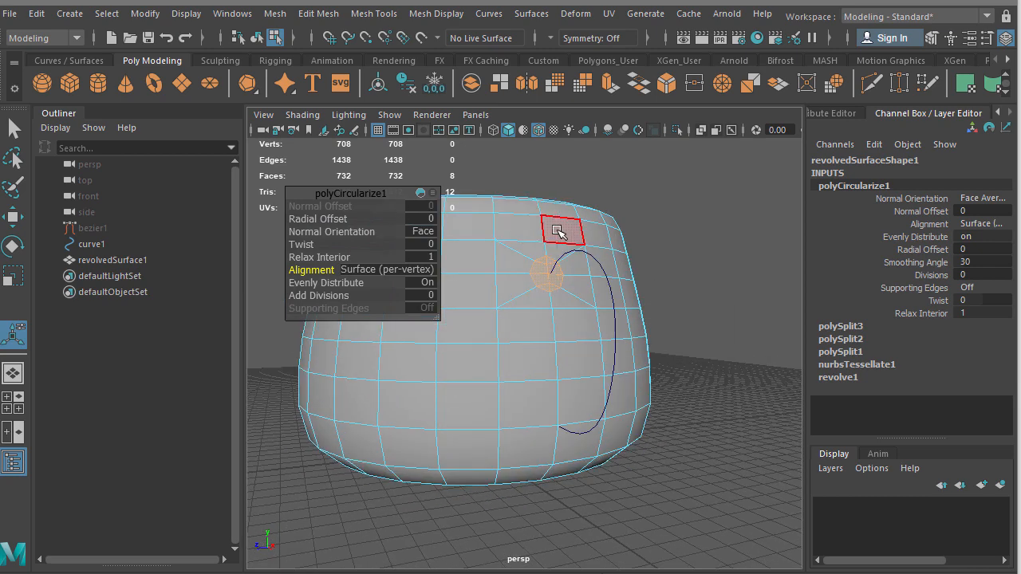
key(q)
mouse_move(582, 401)
alt+mouse_down()
mouse_move(597, 379)
mouse_move(580, 381)
alt+mouse_up()
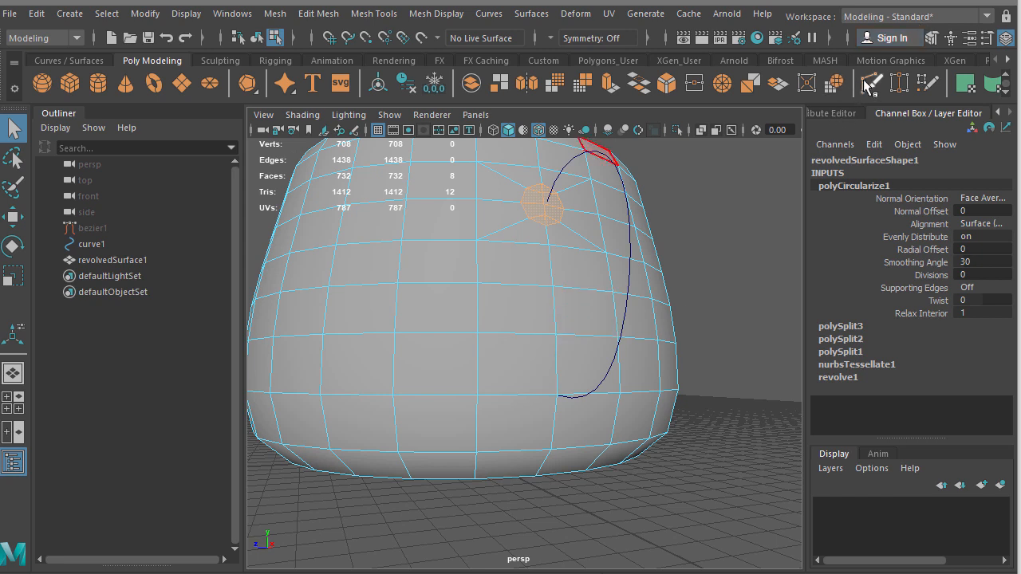
- Multi-Cut a closed diamond on the vessel around the handle curve's lower end, through the midpoints of the four surrounding edges
key(ctrl+shift+x)
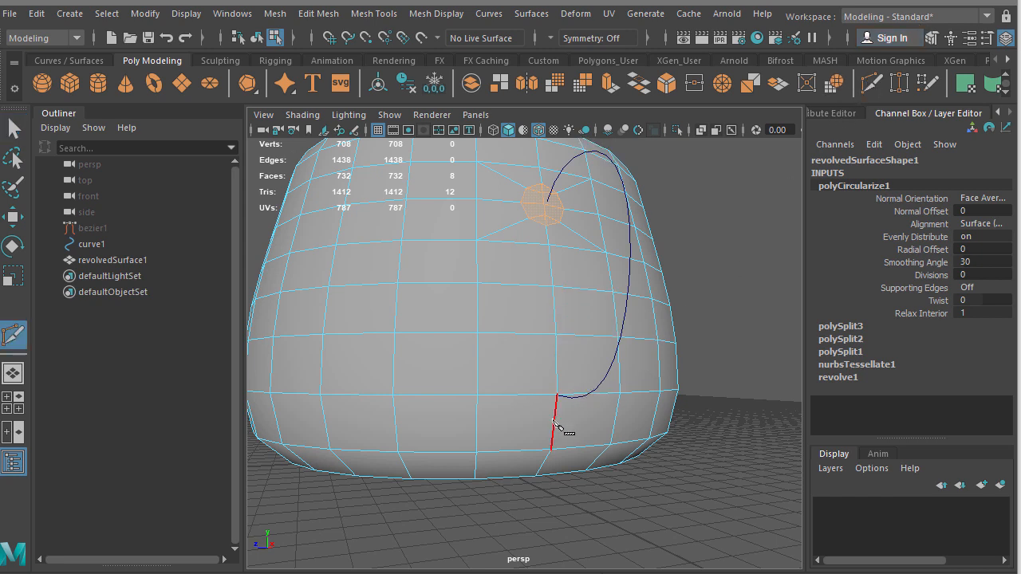
click(555, 422)
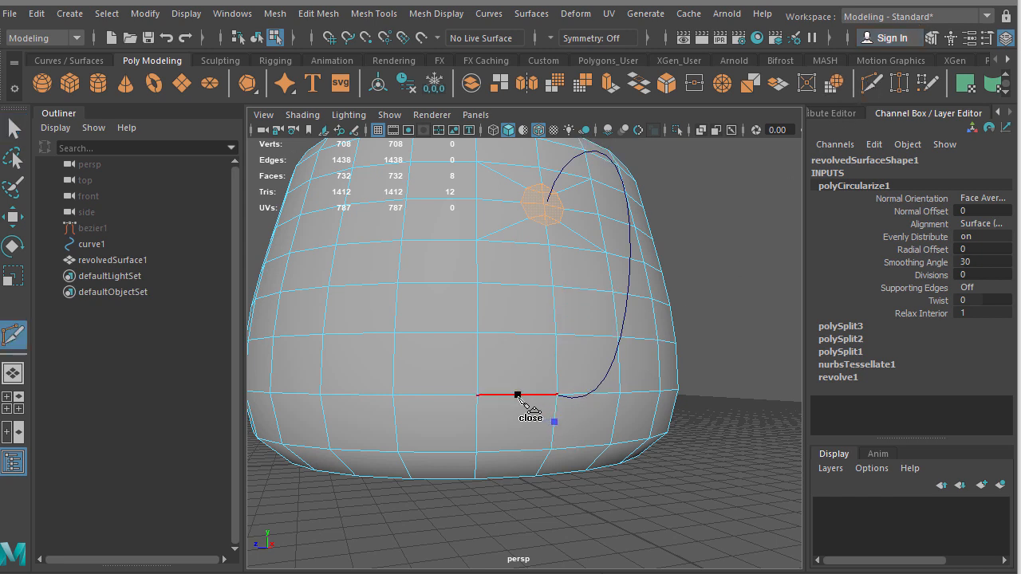
click(518, 394)
click(557, 364)
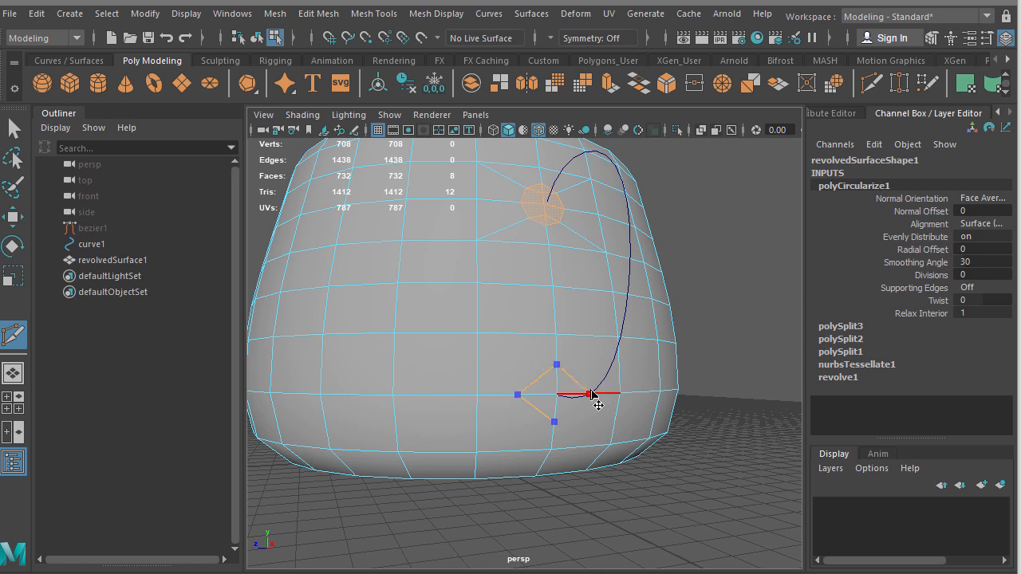
click(590, 394)
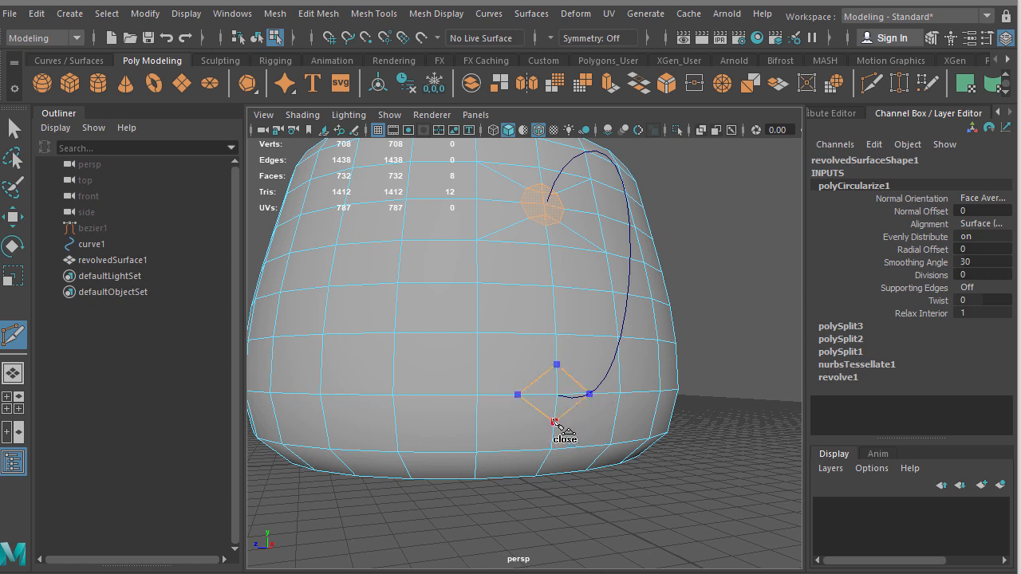
click(555, 422)
- Cut from the lower-left face corner through the midpoints of the lower diamond's two left edges to the upper-left face corner
click(476, 453)
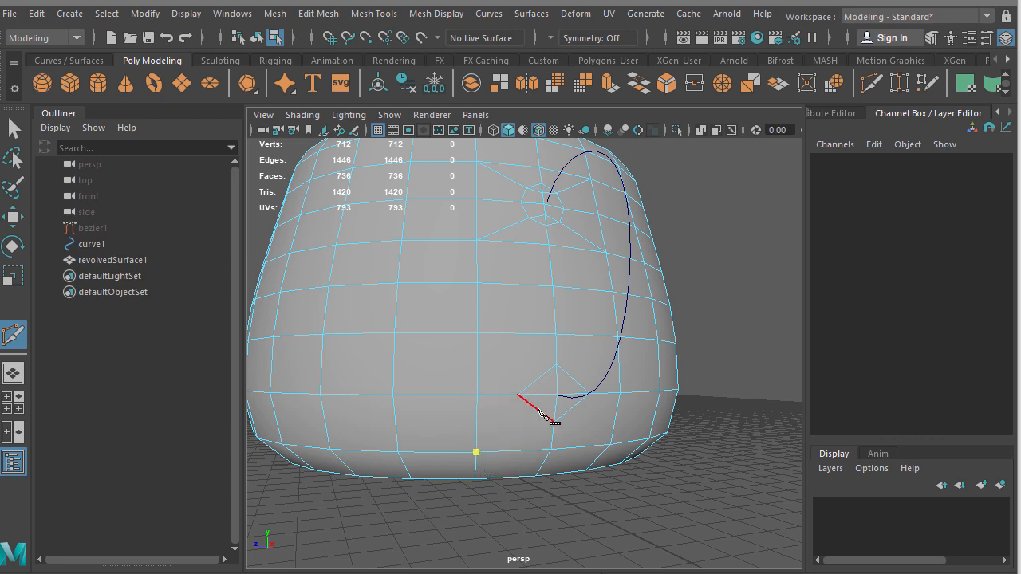
click(536, 408)
click(538, 380)
click(477, 333)
key(Return)
- Cut from the lower-right face corner through the midpoints of the lower diamond's two right edges to the upper-right face corner
click(610, 445)
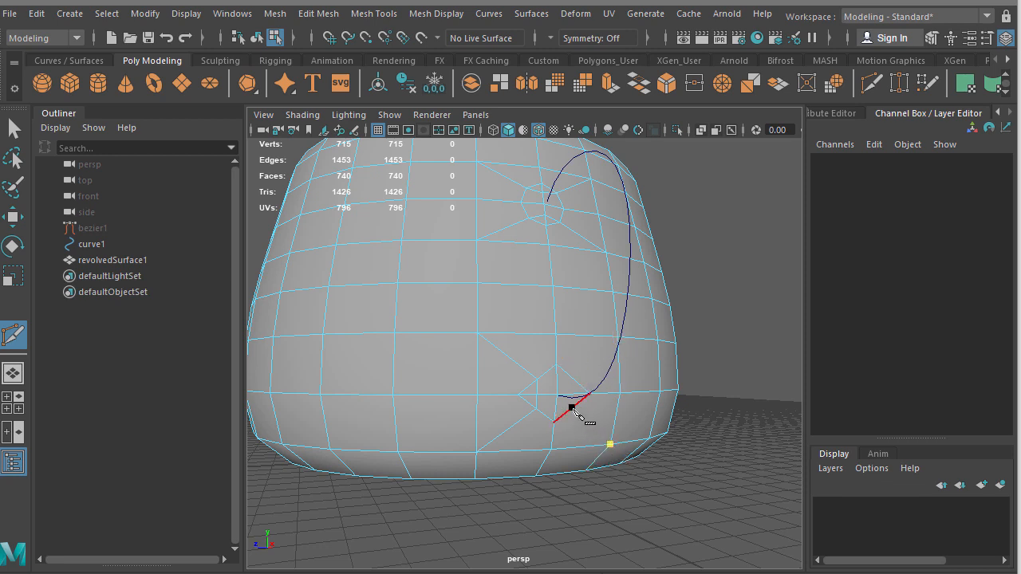
click(572, 393)
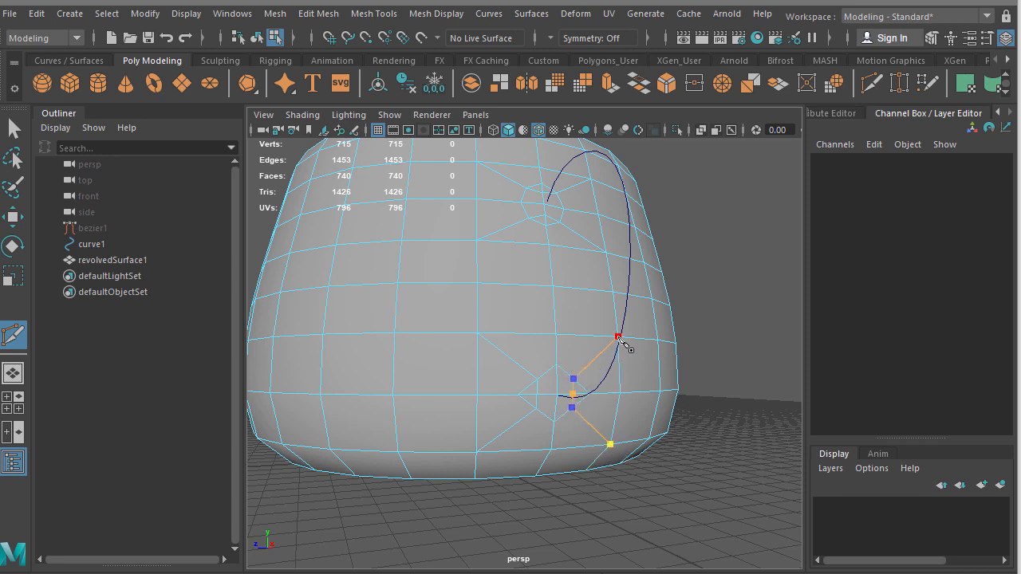
click(617, 337)
key(Return)
click(573, 379)
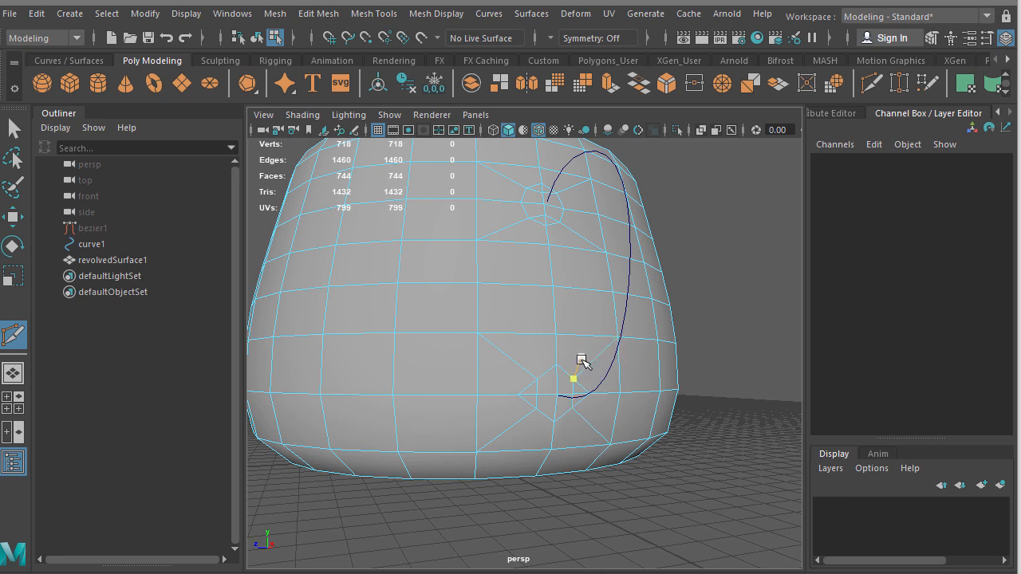
key(w)
- Select all eight faces inside the diamond at the handle's lower end
click(576, 400)
key(q)
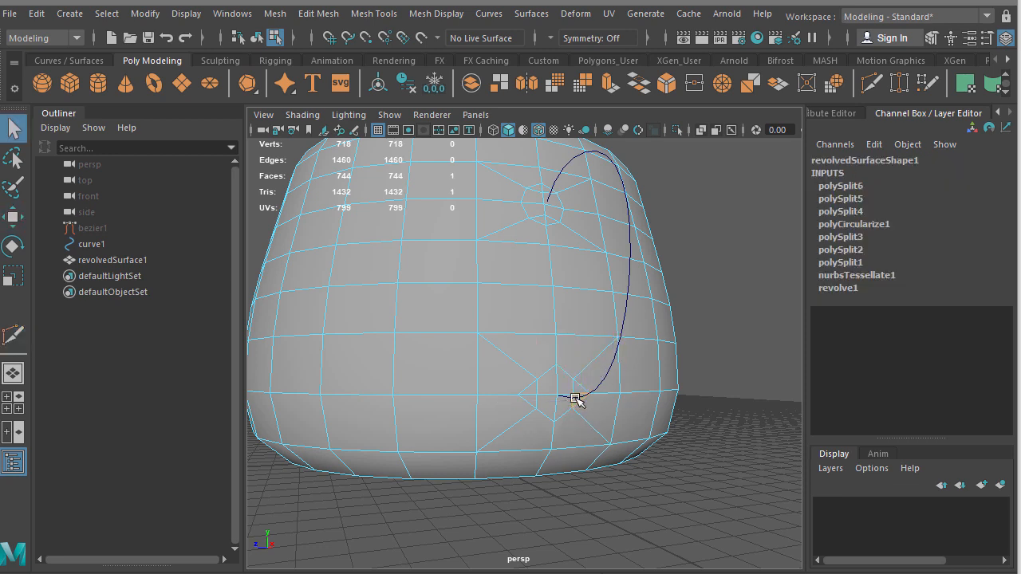
shift+click(561, 407)
shift+click(547, 408)
shift+click(530, 399)
shift+click(532, 389)
shift+click(548, 386)
shift+click(564, 385)
shift+click(582, 387)
- Circularize the selected lower faces with the alignment set to Surface (per-vertex)
click(836, 83)
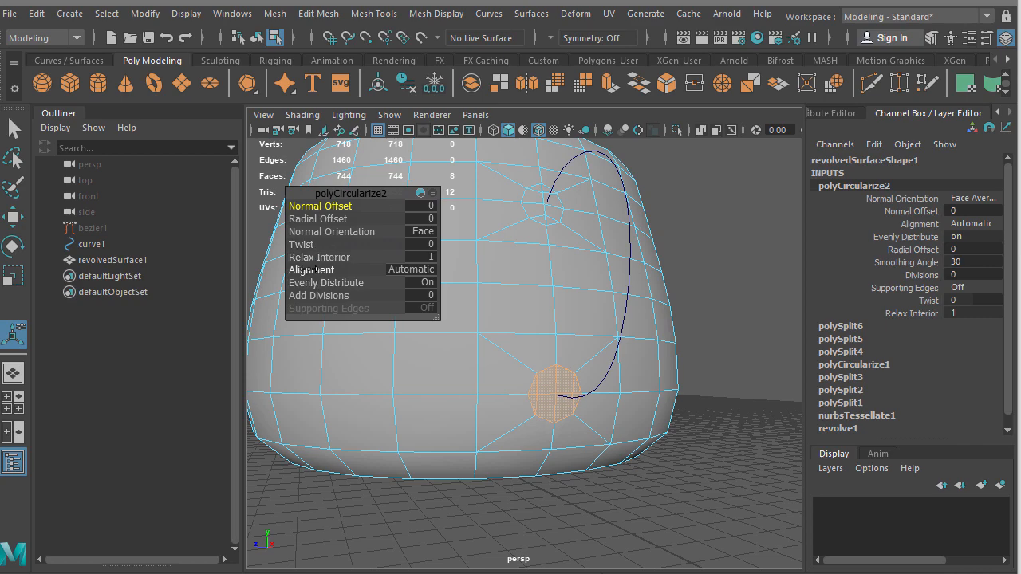
drag(311, 270, 384, 282)
alt+drag(524, 313, 622, 377)
alt+drag(629, 319, 593, 319)
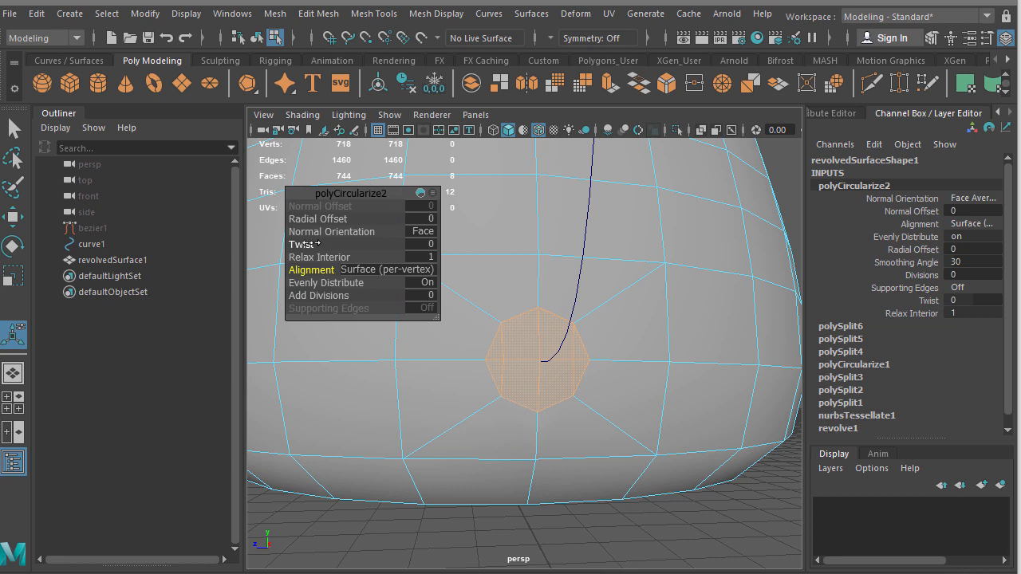
- Try twisting the lower circularized faces by about 13.5 and reset Twist to 0
drag(315, 244, 287, 244)
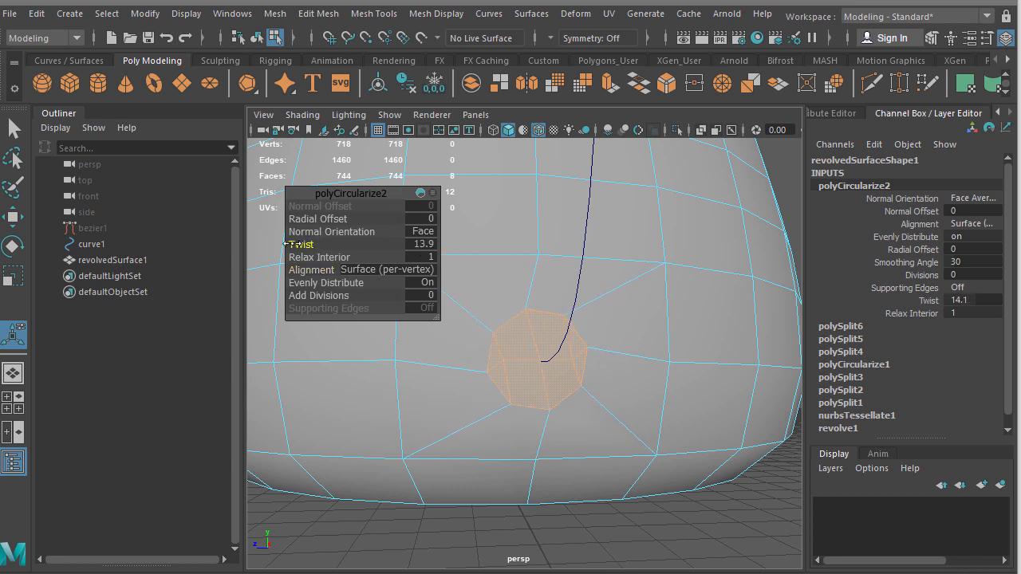
click(431, 245)
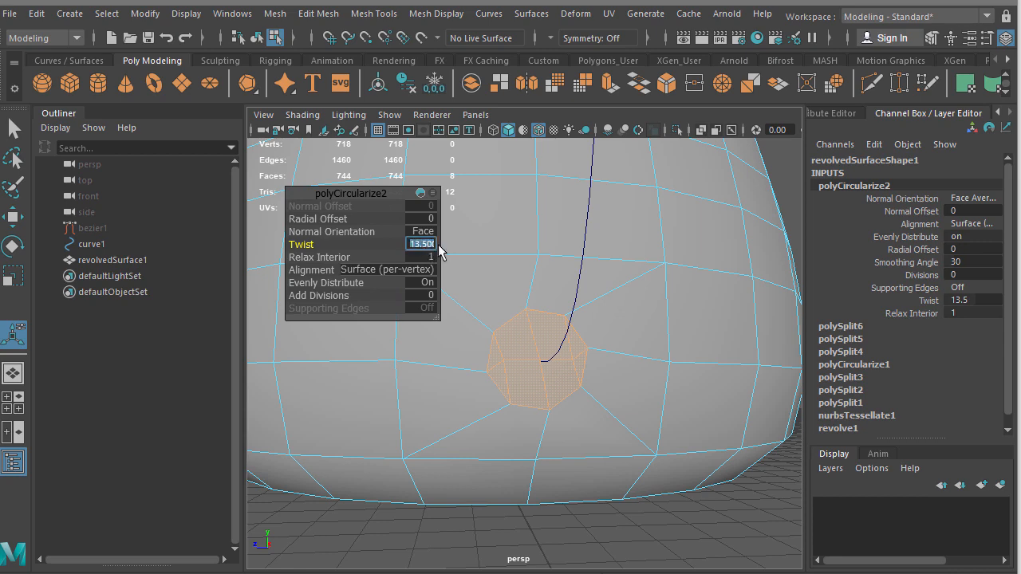
key(Return)
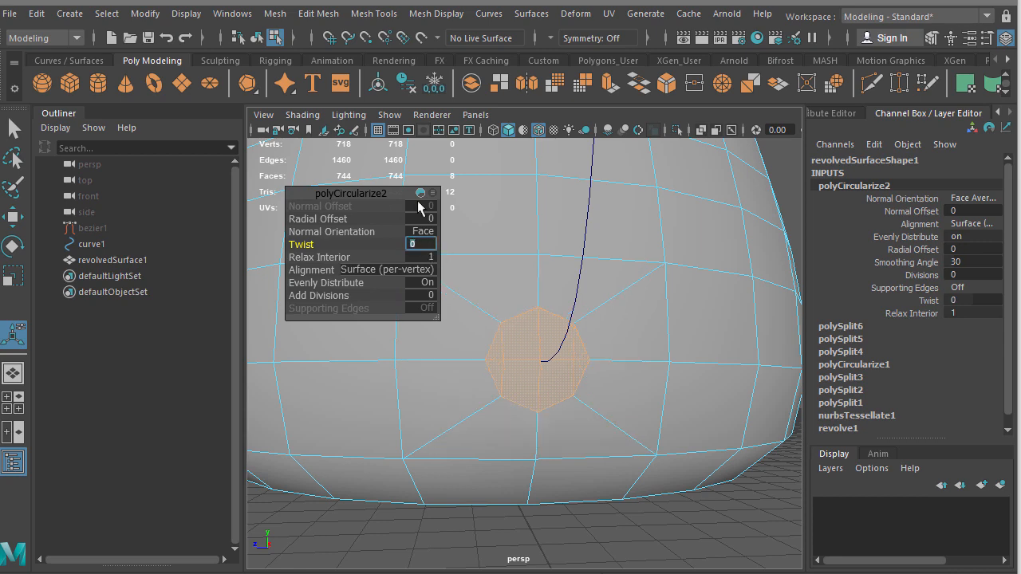
- Leave the Circularize tool and delete the circular faces at the handle's lower end
alt+drag(570, 312, 604, 326)
alt+right_drag(604, 326, 478, 307)
alt+drag(541, 318, 602, 335)
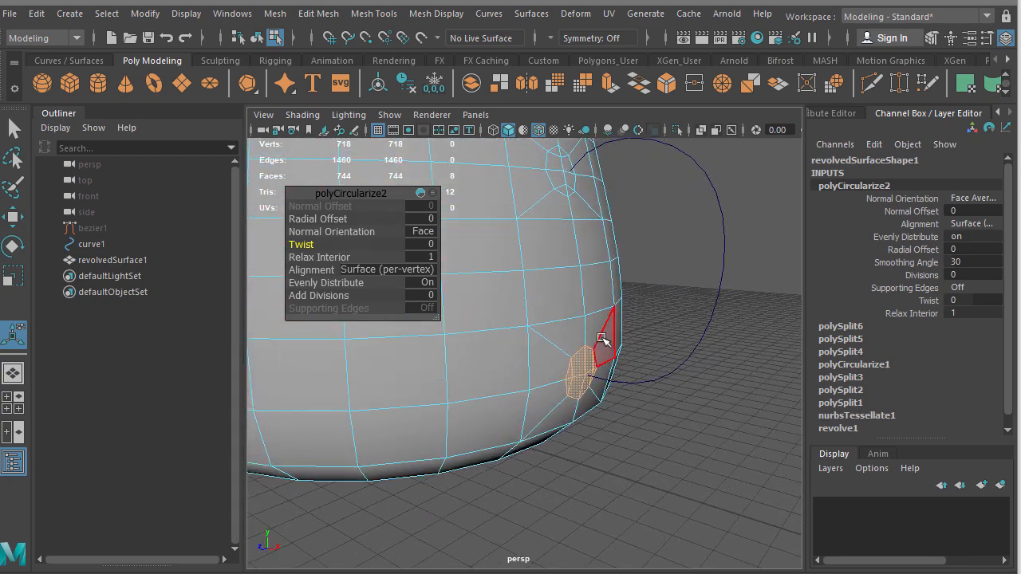
mouse_move(572, 266)
alt+mouse_down()
mouse_move(566, 287)
mouse_move(522, 287)
mouse_move(534, 266)
mouse_move(551, 285)
mouse_move(545, 270)
mouse_move(568, 272)
alt+mouse_up()
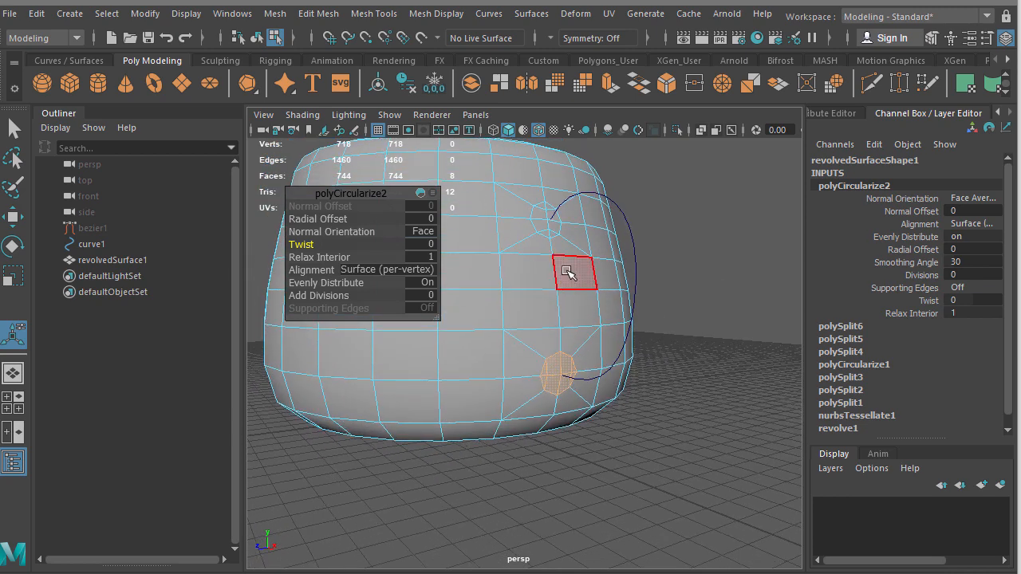
key(q)
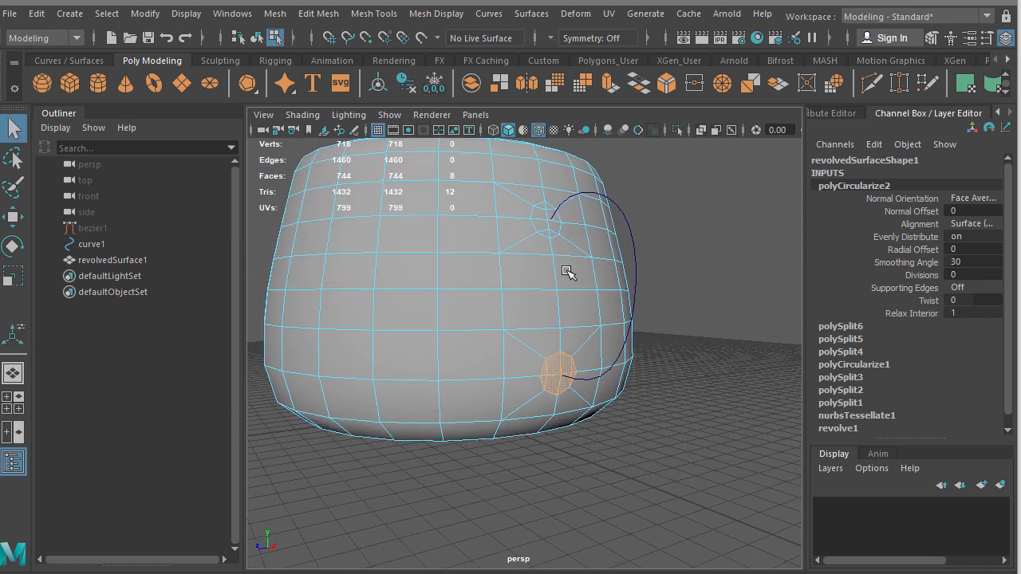
key(Delete)
- Select all eight faces of the circle at the handle's upper end
scroll(671, 278, up, 4)
alt+drag(618, 268, 607, 419)
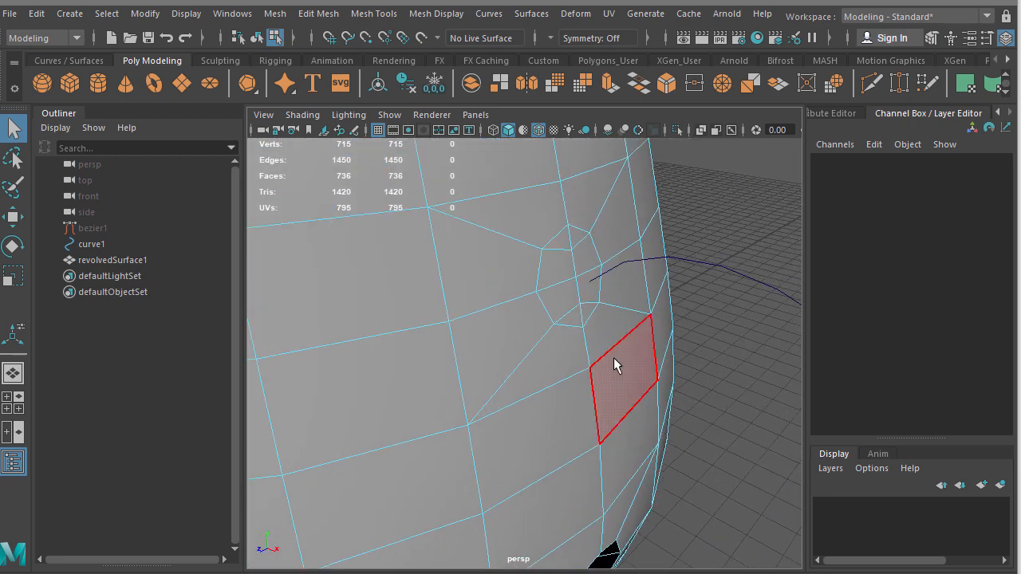
click(566, 315)
shift+click(548, 269)
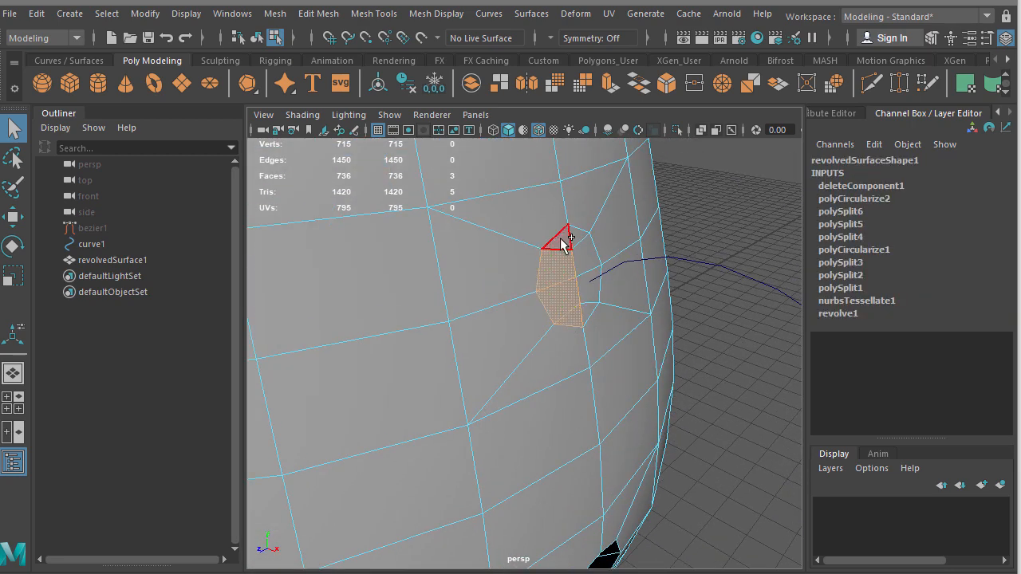
shift+click(562, 238)
shift+click(580, 258)
shift+click(580, 257)
shift+click(587, 291)
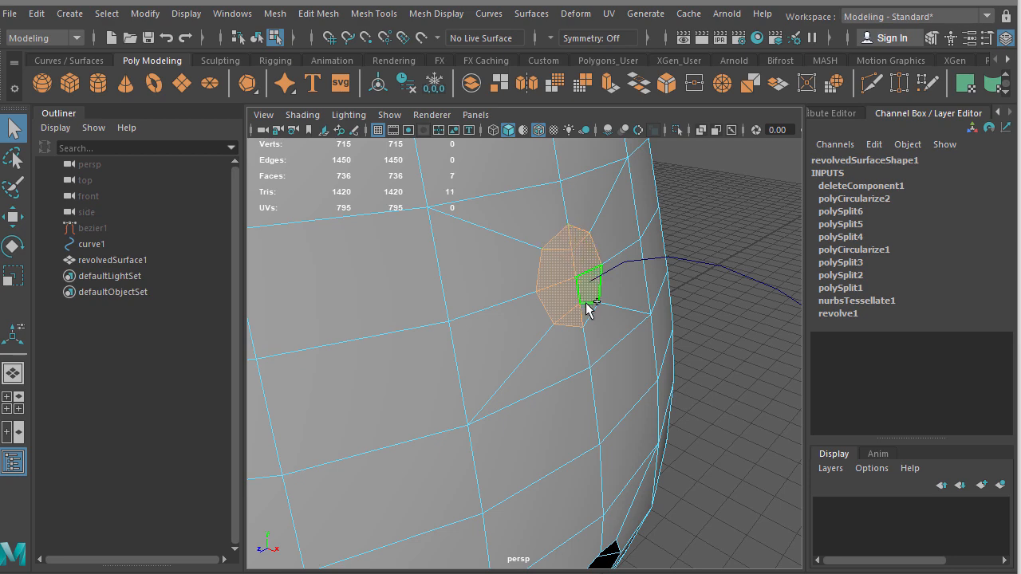
shift+click(592, 311)
alt+drag(616, 332, 647, 248)
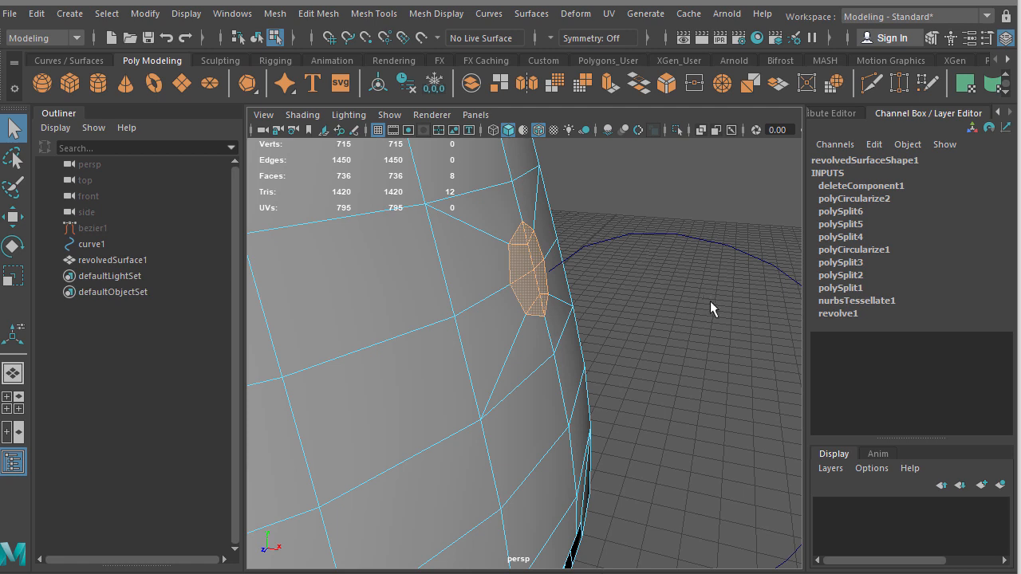
- Add curve1 to the selection of the upper circle's faces and extrude the faces along it
alt+drag(710, 304, 716, 351)
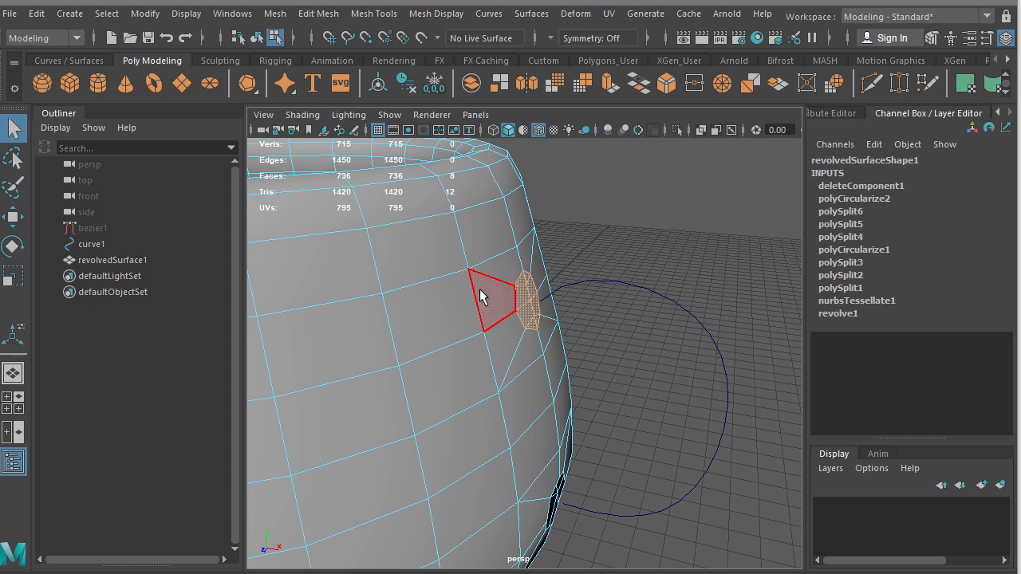
right_drag(490, 299, 571, 264)
click(613, 214)
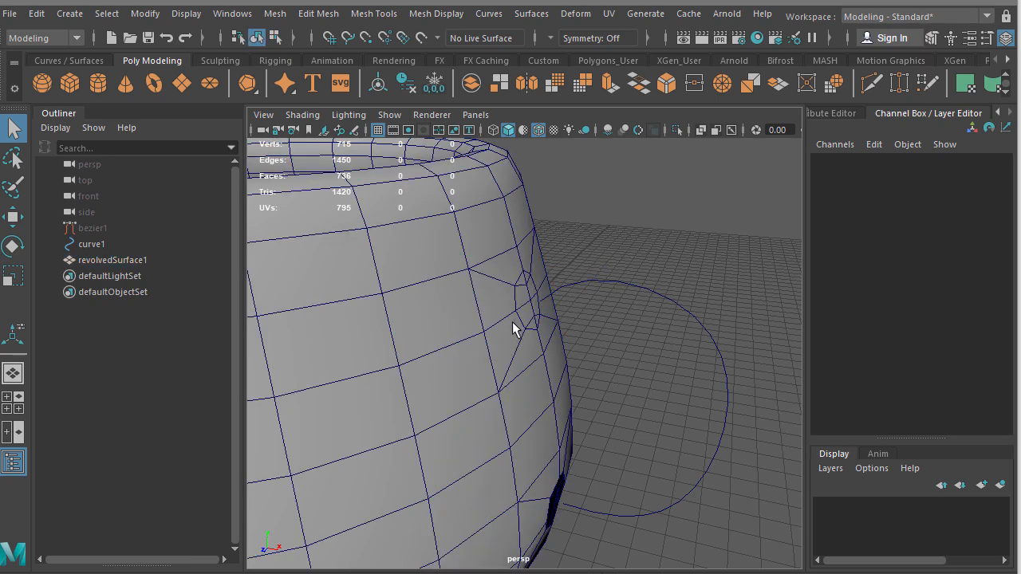
click(478, 323)
right_drag(529, 319, 524, 359)
click(674, 302)
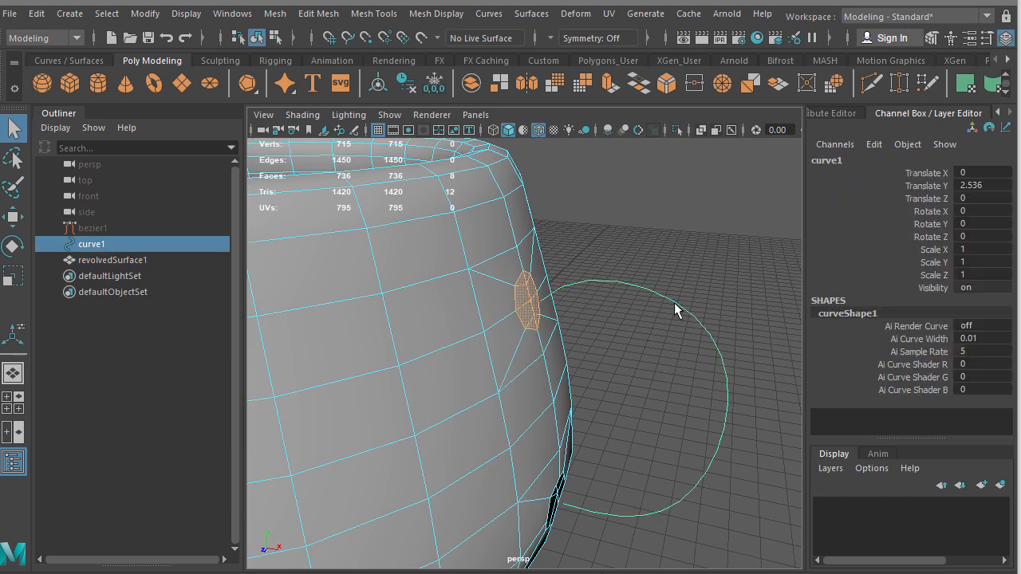
alt+drag(659, 397, 608, 352)
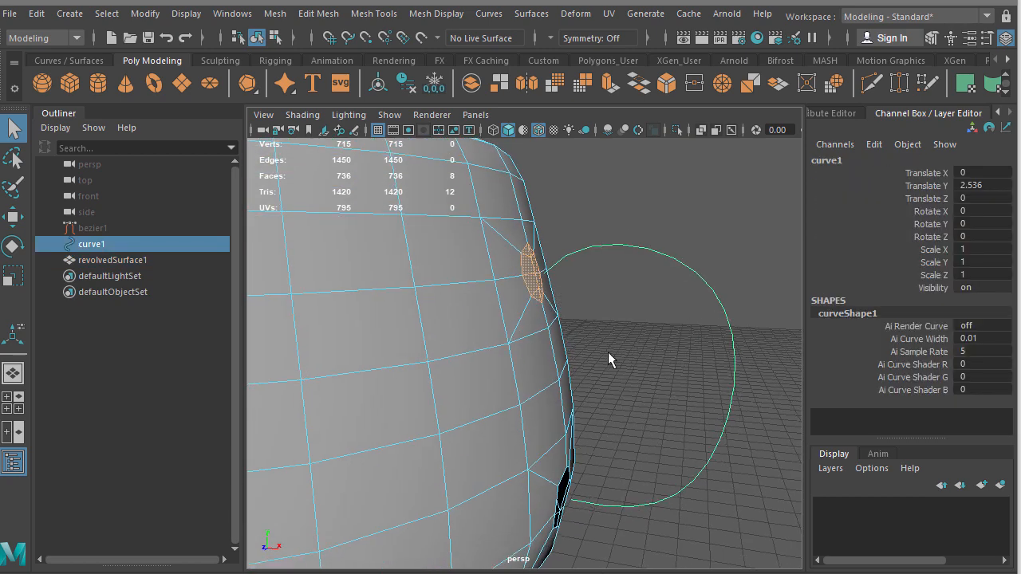
click(609, 84)
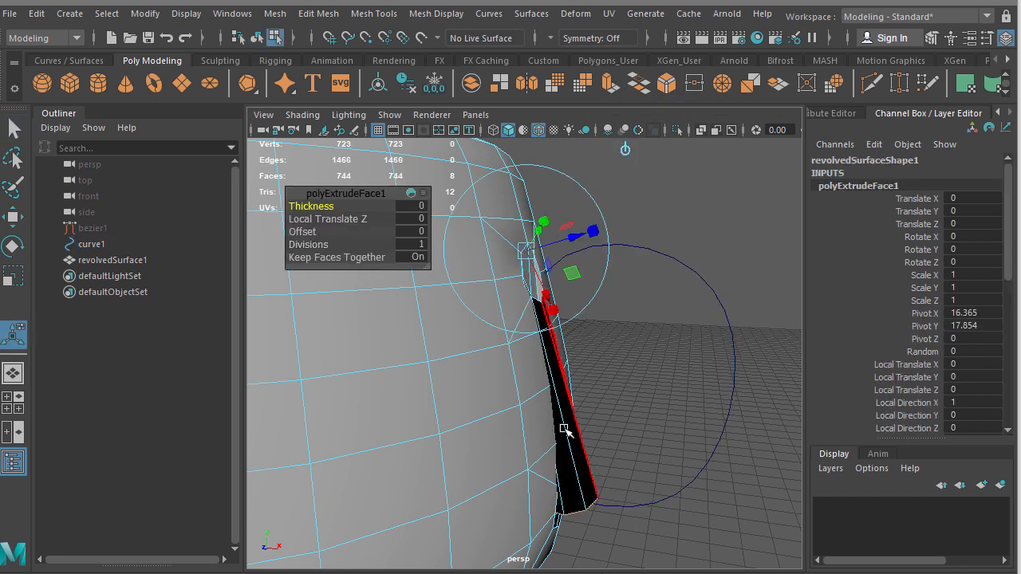
- Set the extrusion's Divisions to 14 so the handle follows the curve, and leave the extrude settings
alt+drag(600, 495, 612, 465)
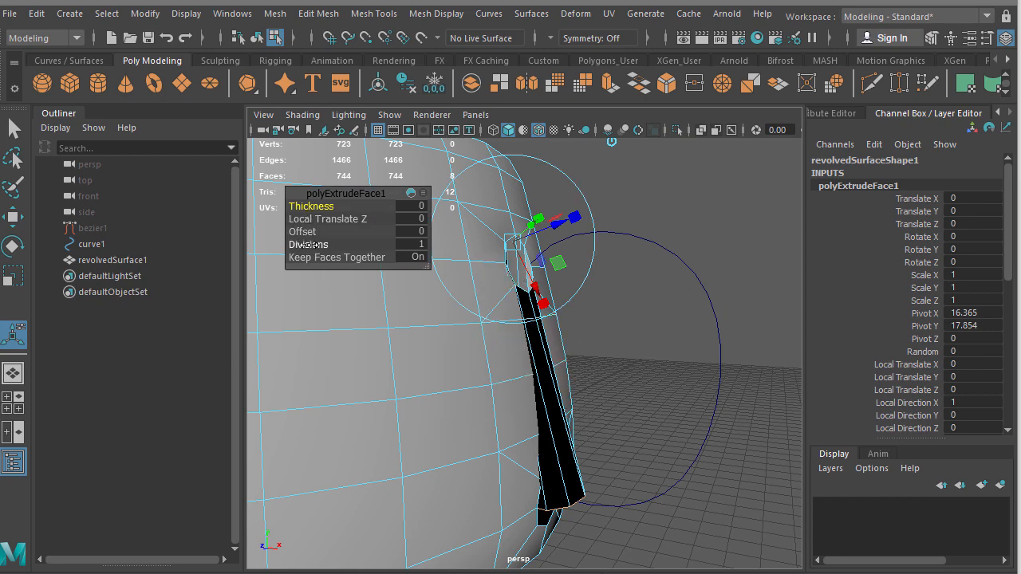
drag(304, 244, 408, 245)
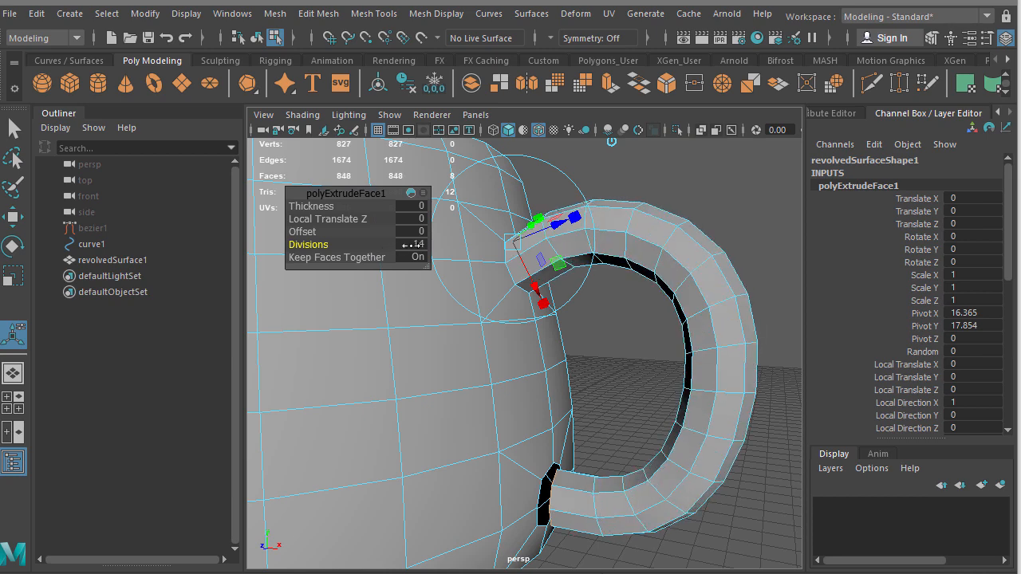
alt+drag(593, 354, 546, 349)
key(w)
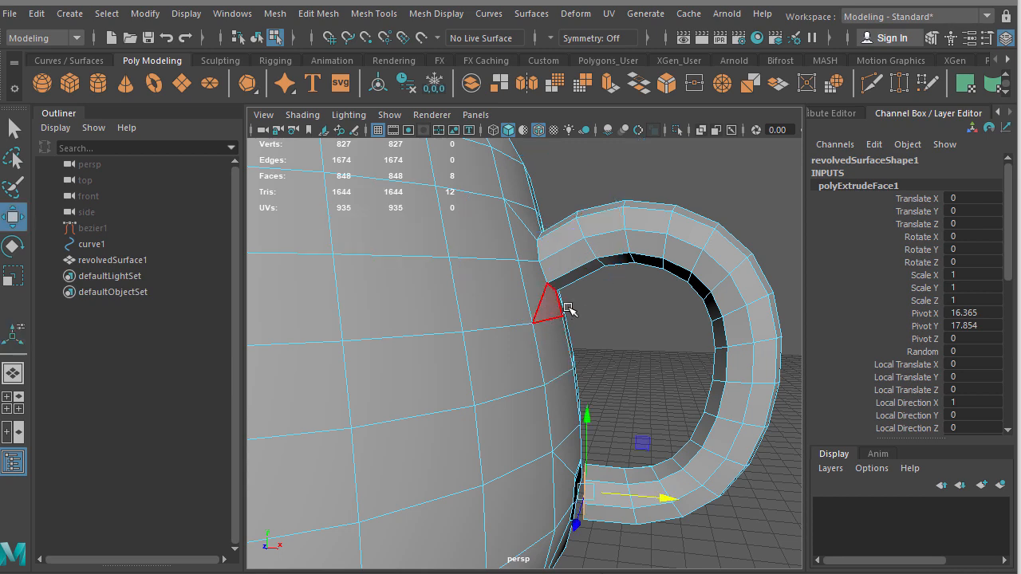
- Delete the end-cap faces at the extruded handle's lower end, beside the opening in the cup wall
alt+drag(568, 310, 551, 329)
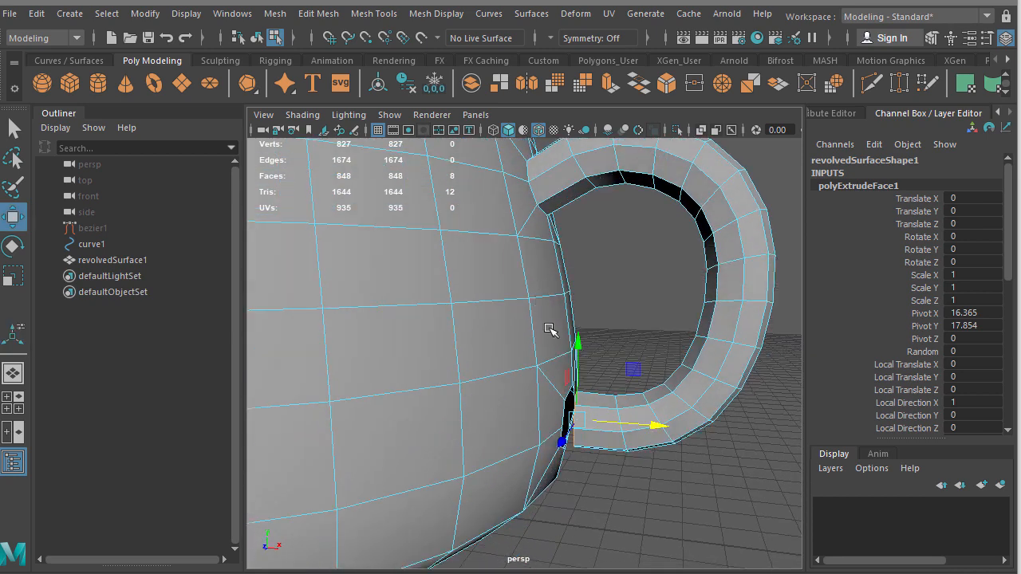
alt+middle_drag(550, 328, 570, 314)
alt+right_drag(569, 315, 603, 320)
alt+middle_drag(621, 328, 624, 323)
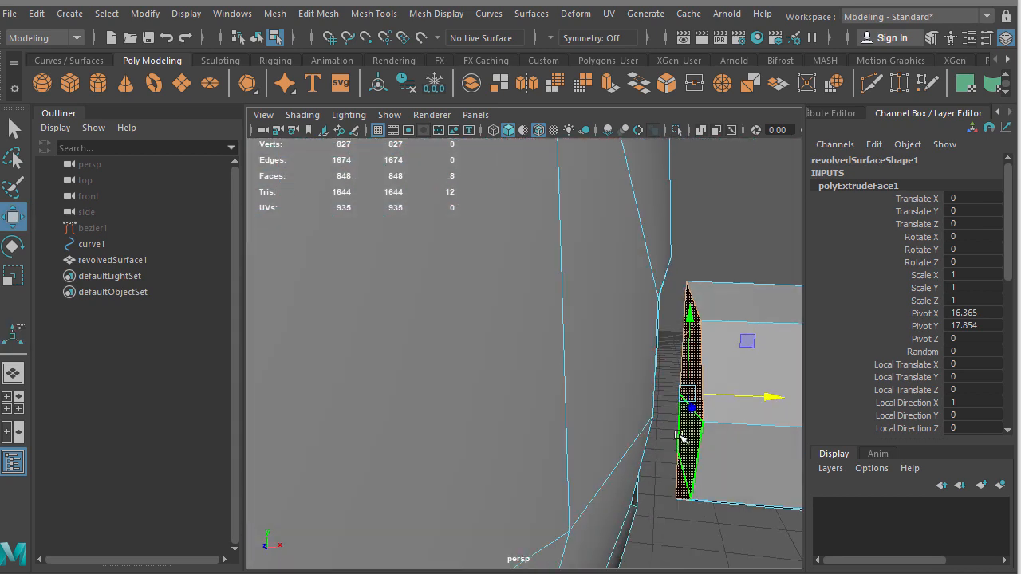
key(Delete)
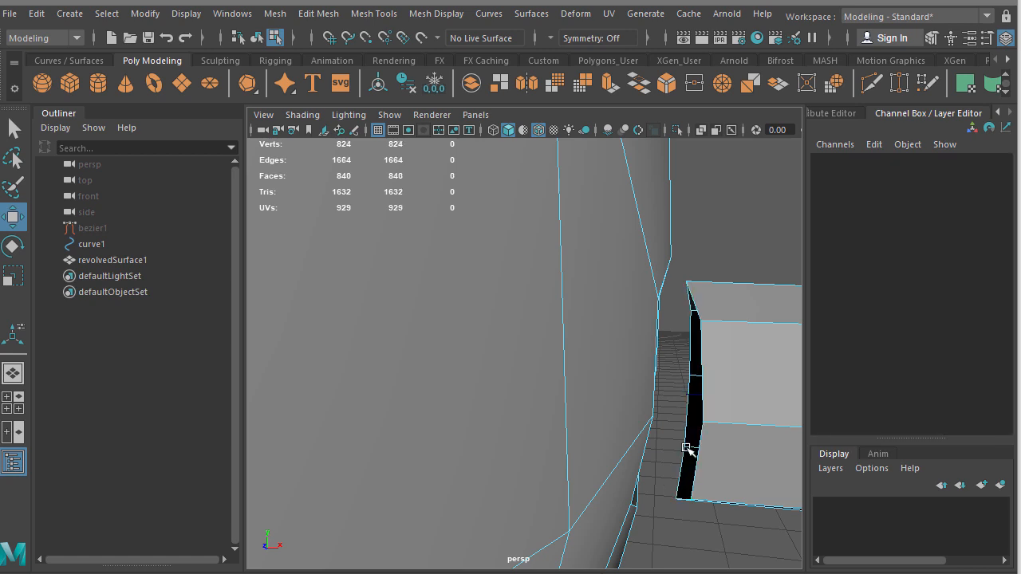
- Select the border edges of the cup wall's lower opening and the handle's open end, and bridge them
alt+drag(611, 394, 627, 372)
right_drag(628, 327, 627, 282)
double_click(636, 359)
shift+double_click(583, 345)
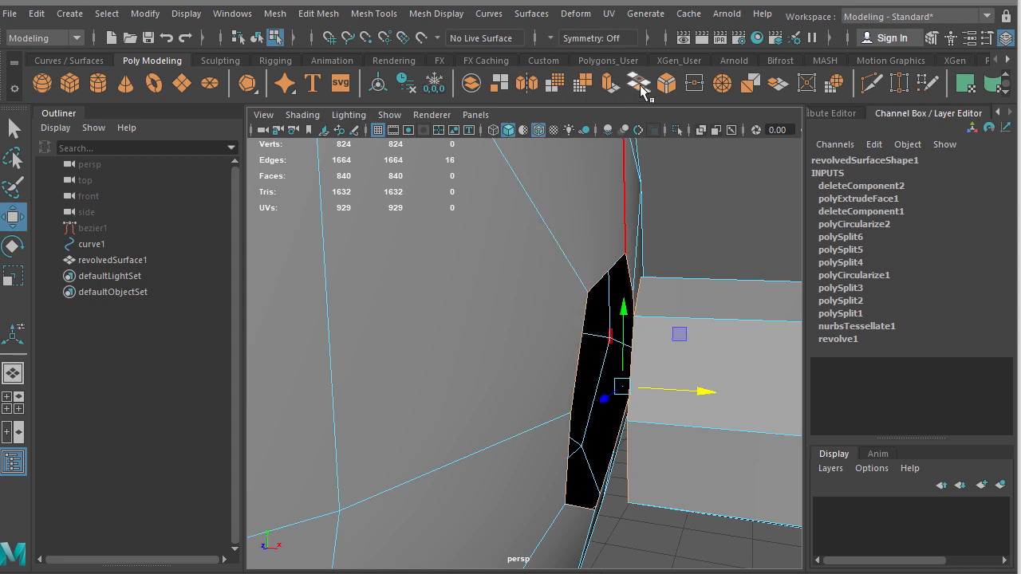
click(635, 89)
alt+right_drag(565, 202, 403, 209)
alt+drag(604, 219, 629, 231)
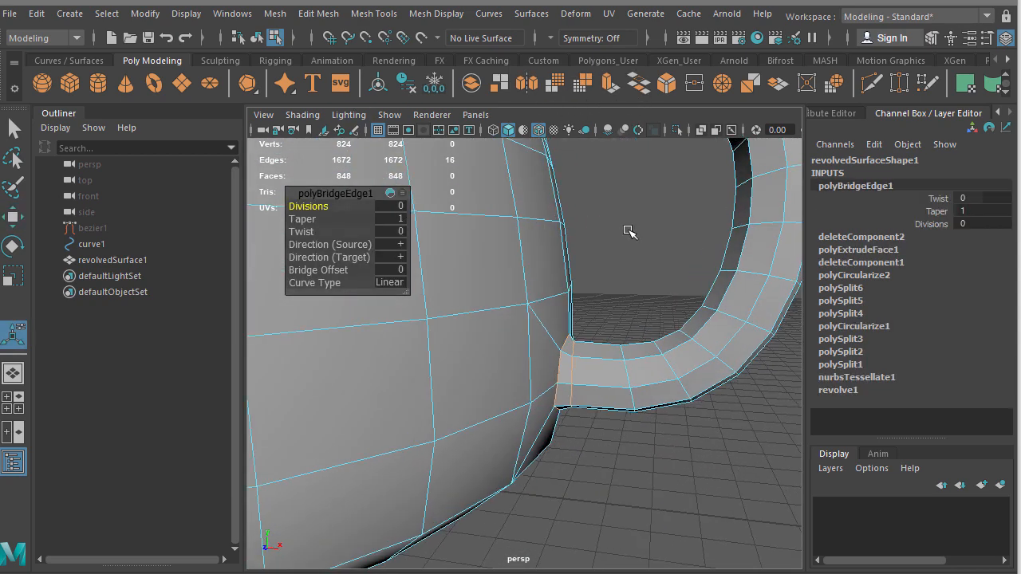
alt+middle_drag(629, 231, 622, 279)
alt+drag(622, 278, 558, 269)
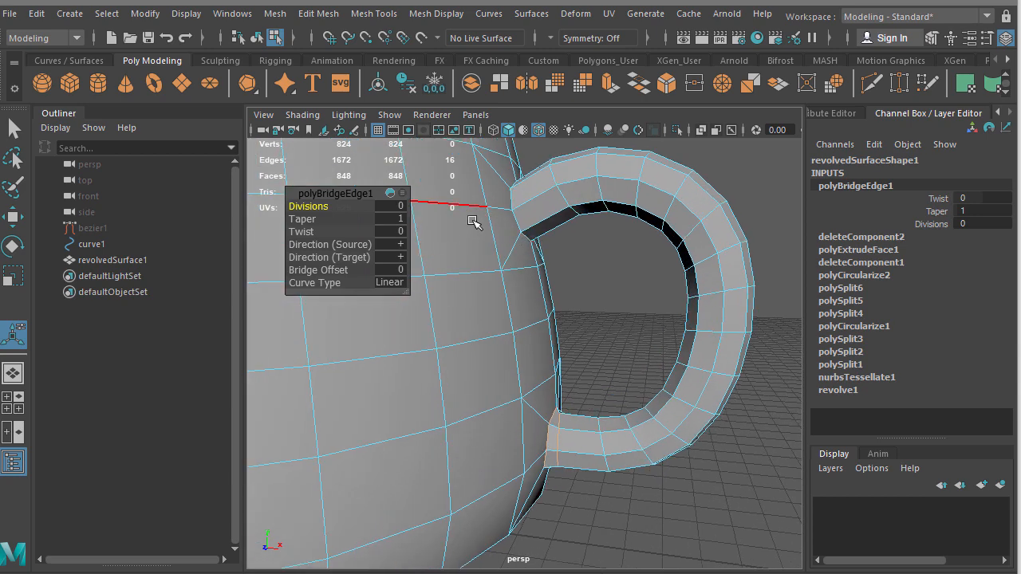
- Bevel the edge loop where the handle's upper end meets the cup, with Fraction 0.5 and 2 segments
key(q)
double_click(513, 227)
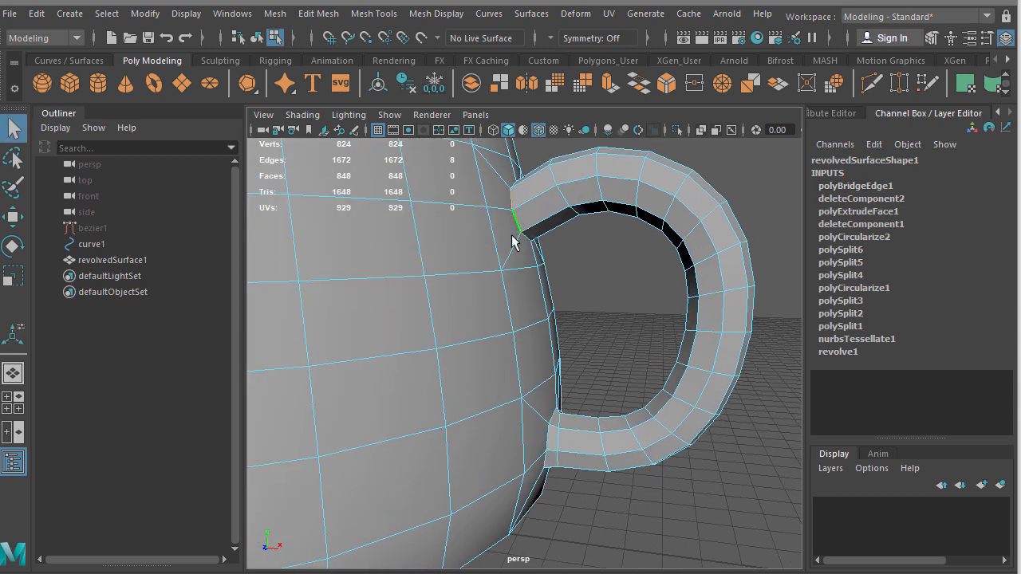
alt+drag(513, 227, 497, 285)
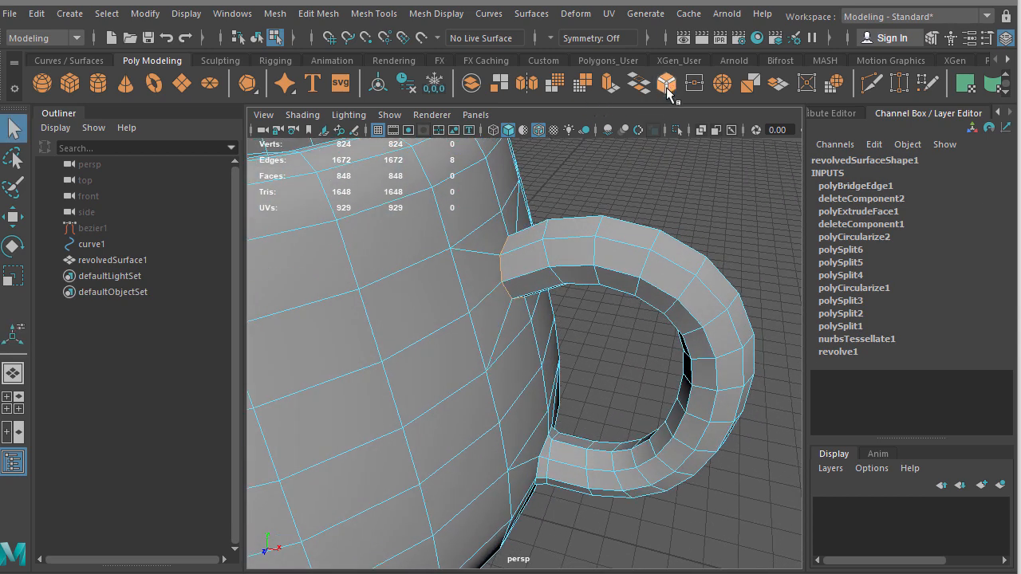
click(667, 86)
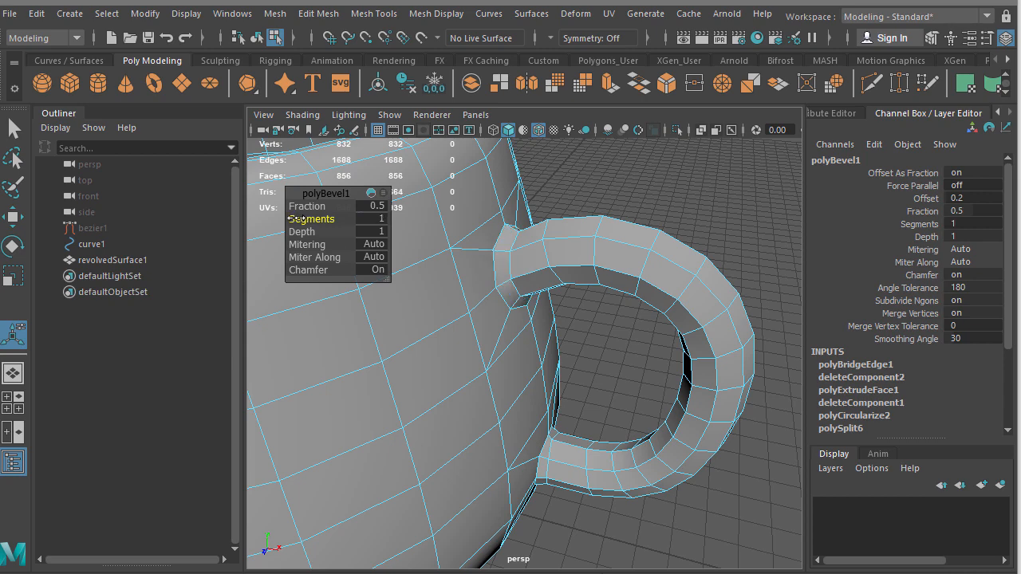
alt+drag(666, 335, 403, 263)
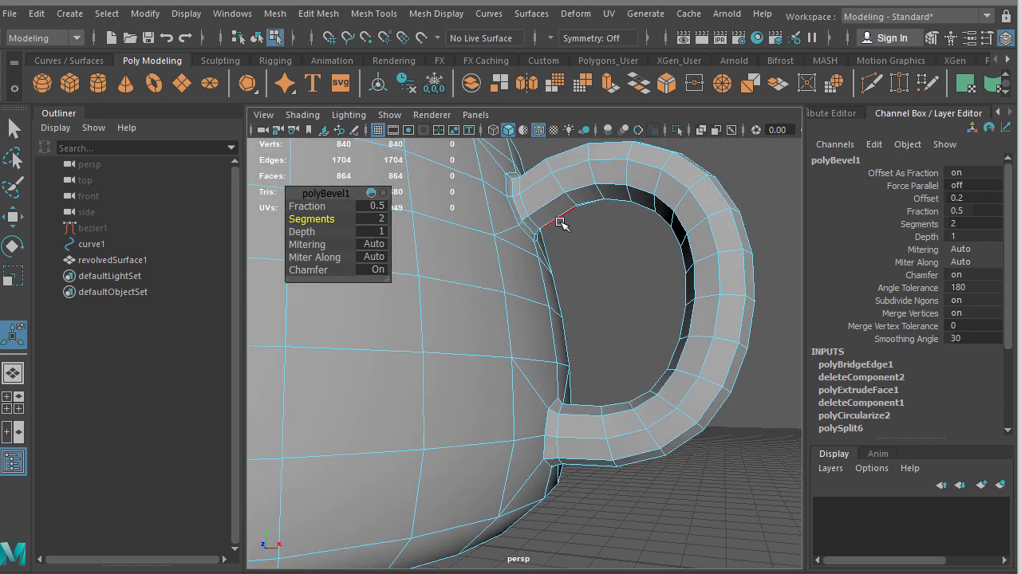
key(w)
- Start the Multi-Cut tool and enable Edge Flow in its edge loop options
alt+middle_drag(626, 321, 569, 223)
alt+drag(568, 223, 546, 315)
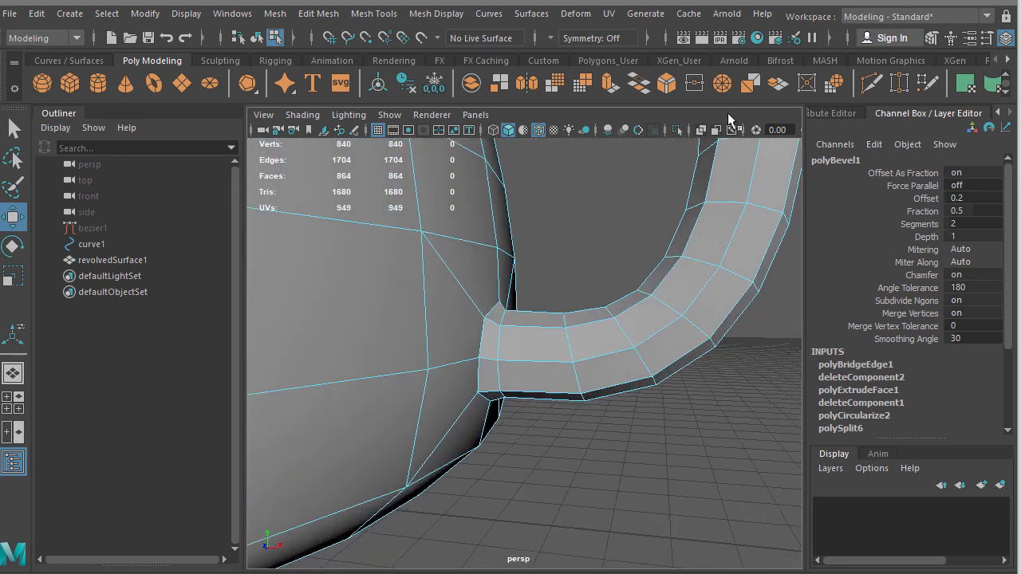
click(868, 84)
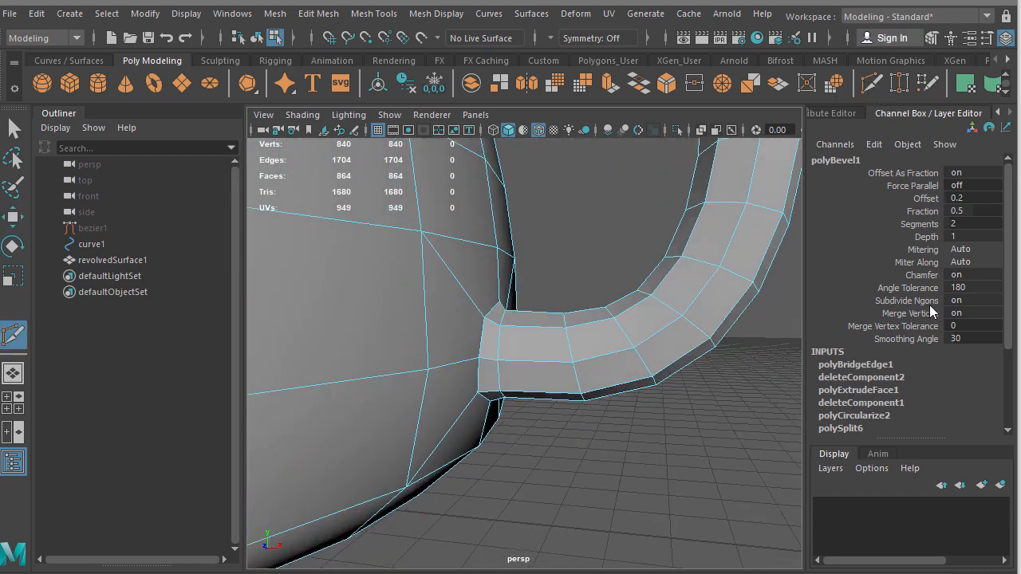
click(934, 37)
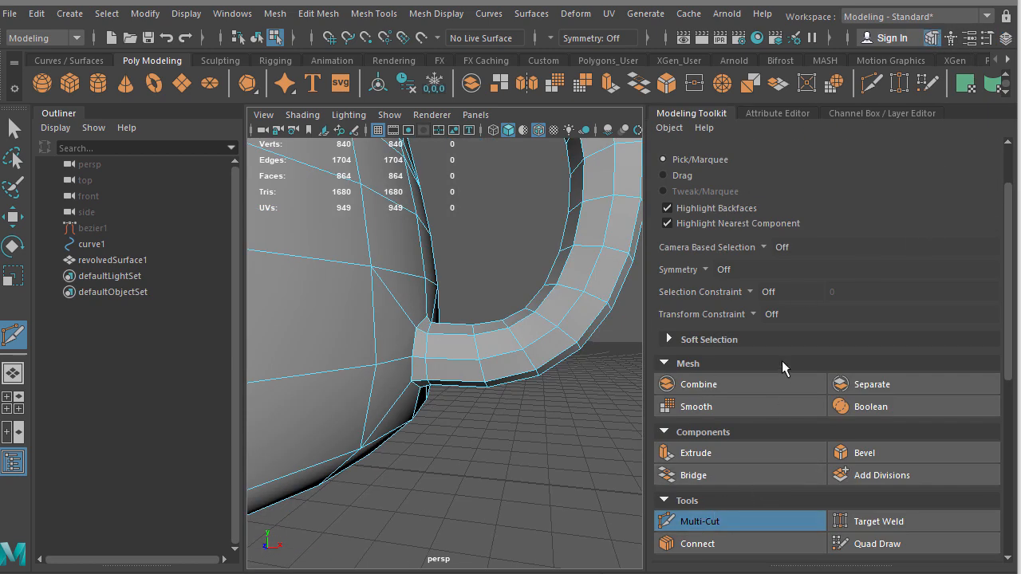
scroll(782, 363, down, 4)
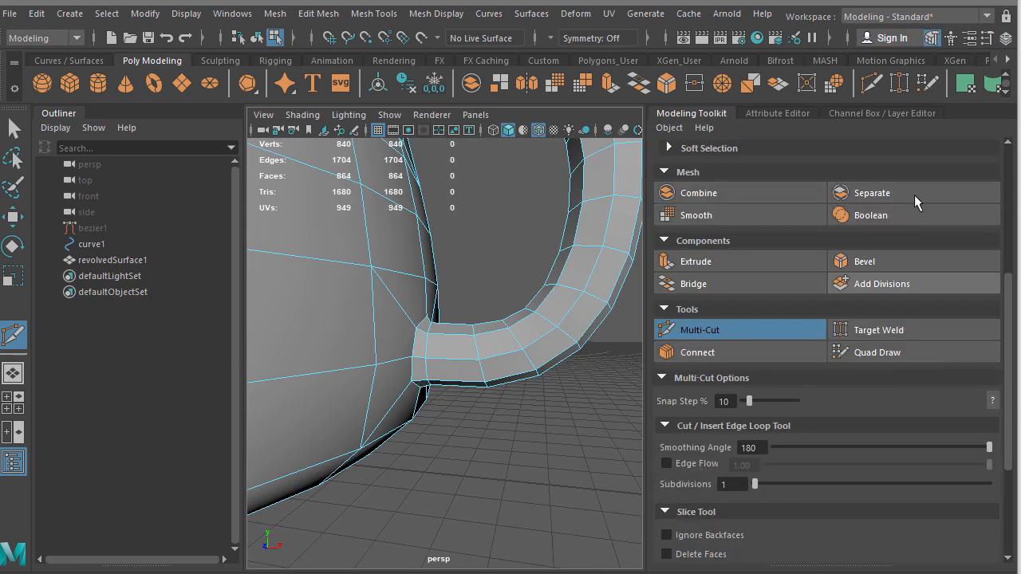
click(666, 464)
- Insert an edge loop around the short bridged section at the handle's lower end
ctrl+click(418, 357)
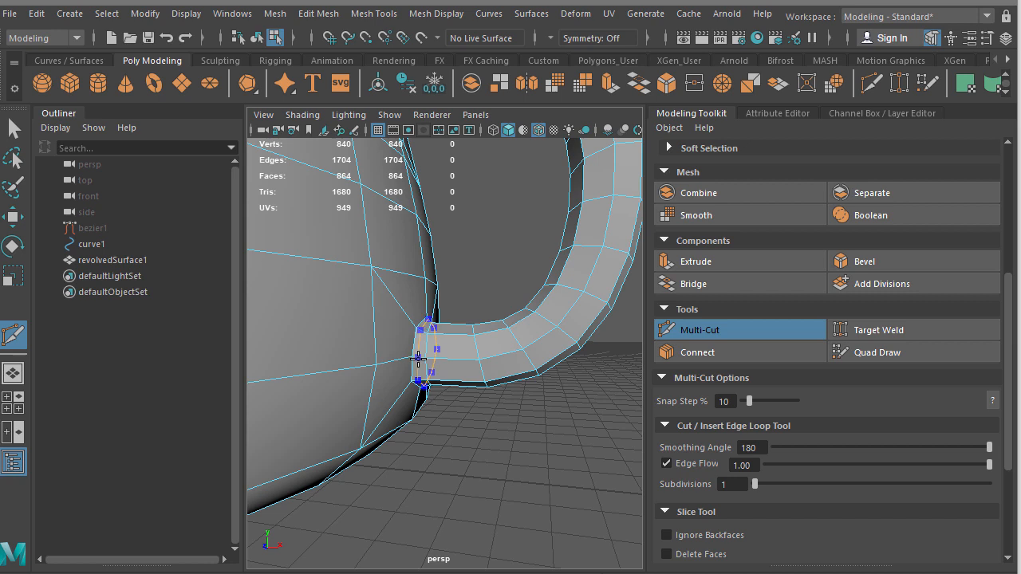
click(429, 358)
alt+right_drag(443, 349, 584, 442)
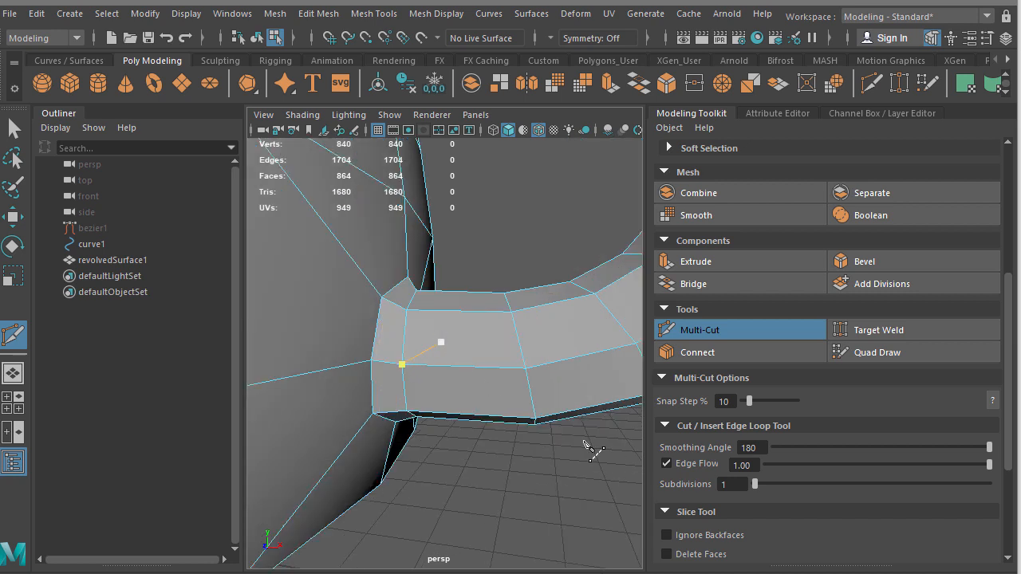
key(ctrl)
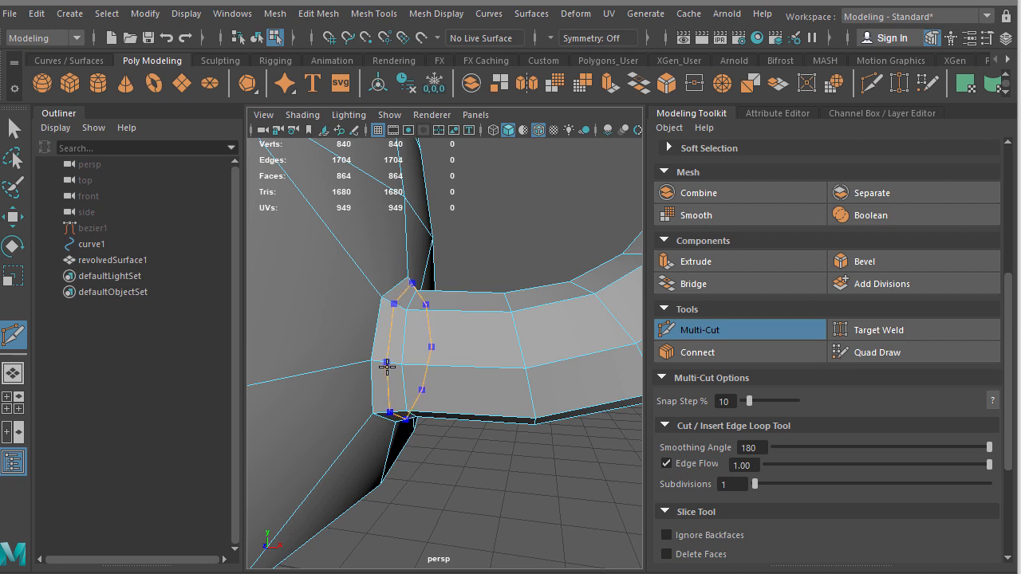
ctrl+click(386, 367)
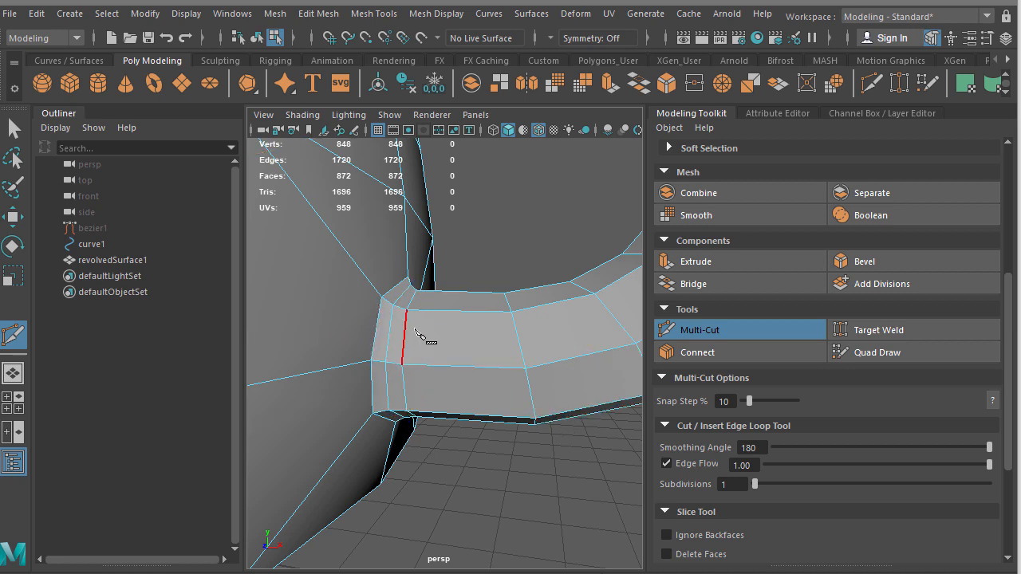
- Select the edge loop where the lower handle meets the cup, set Transform Constraint to Edge Slide, and scale the loop outward
key(w)
click(375, 347)
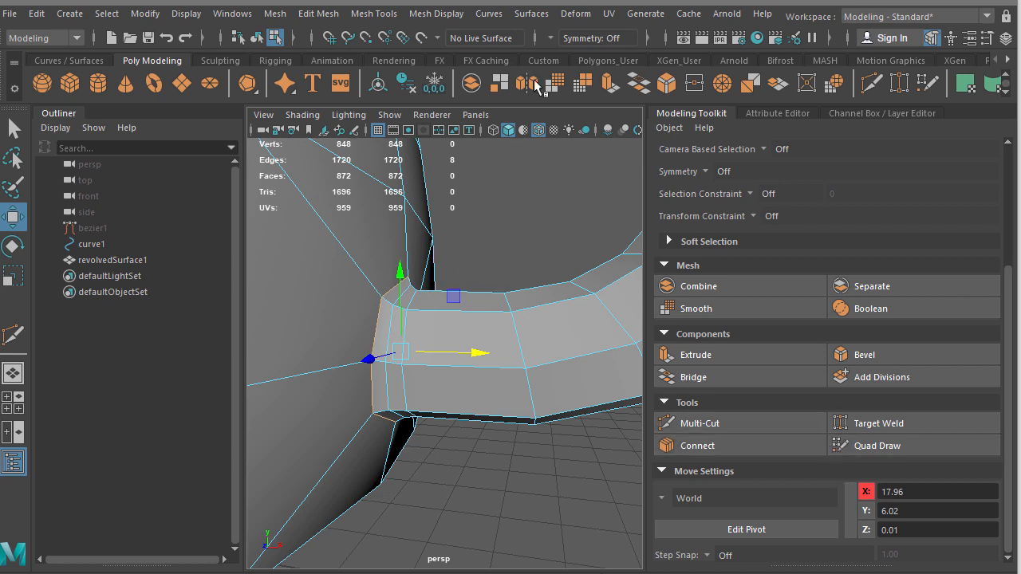
click(754, 215)
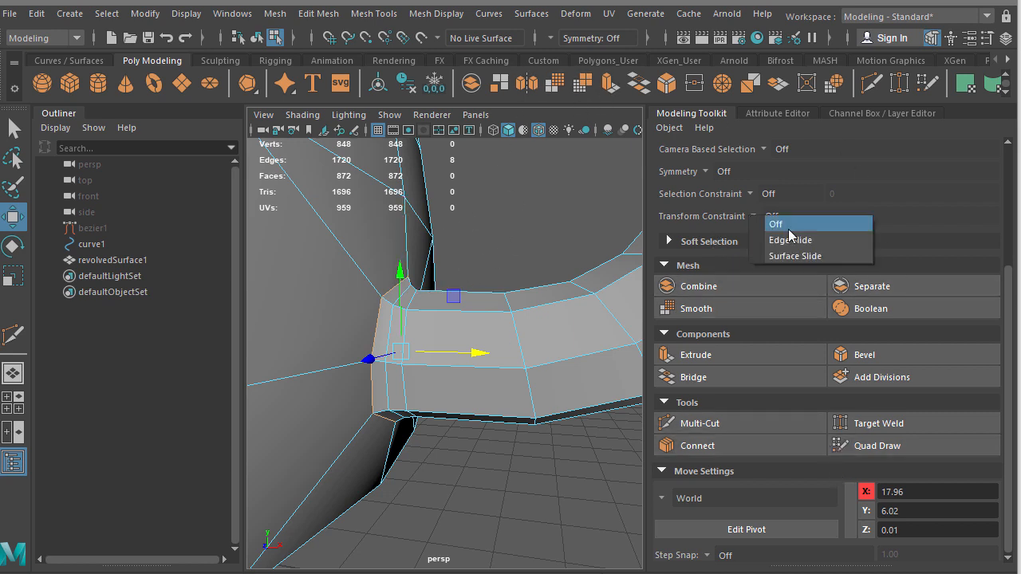
click(799, 240)
key(r)
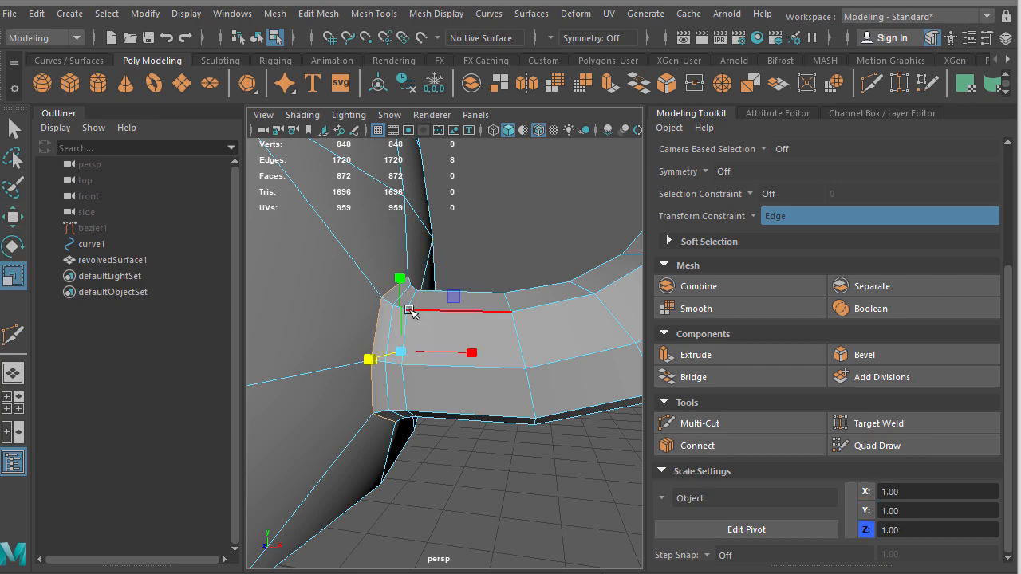
drag(404, 351, 427, 354)
alt+drag(575, 294, 543, 306)
alt+right_drag(543, 305, 332, 308)
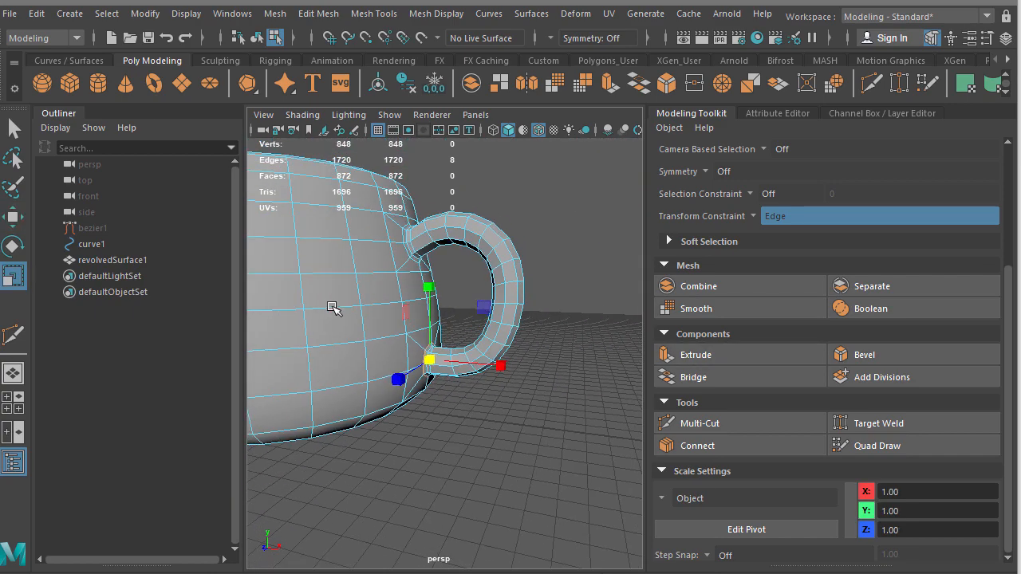
- Return to object mode with the whole cup selected and inspect it together with its handle
alt+drag(507, 286, 437, 288)
alt+middle_drag(437, 288, 502, 297)
alt+drag(502, 297, 503, 292)
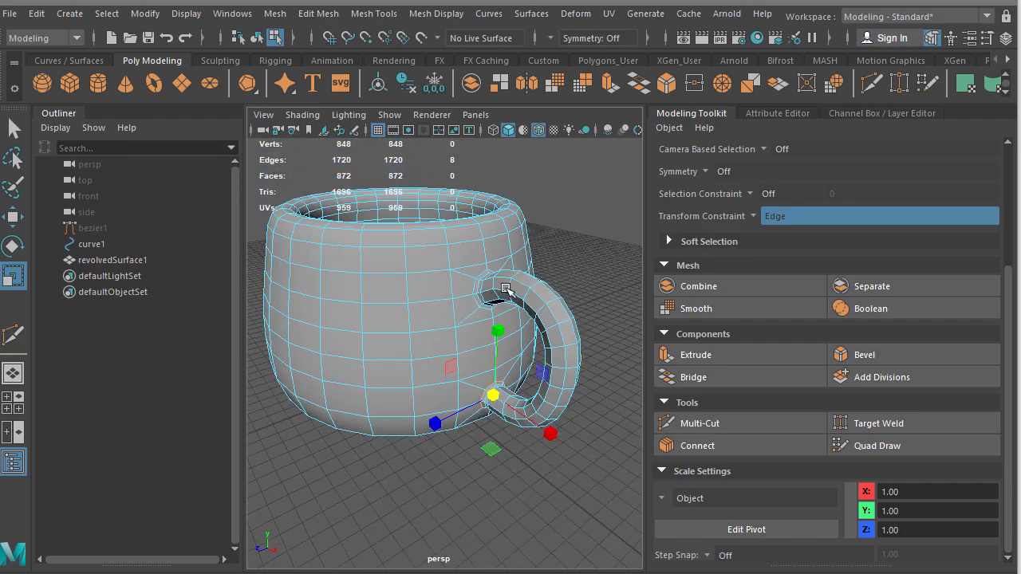
alt+middle_drag(504, 292, 528, 322)
alt+drag(527, 322, 504, 319)
right_drag(503, 318, 554, 284)
alt+drag(555, 283, 562, 340)
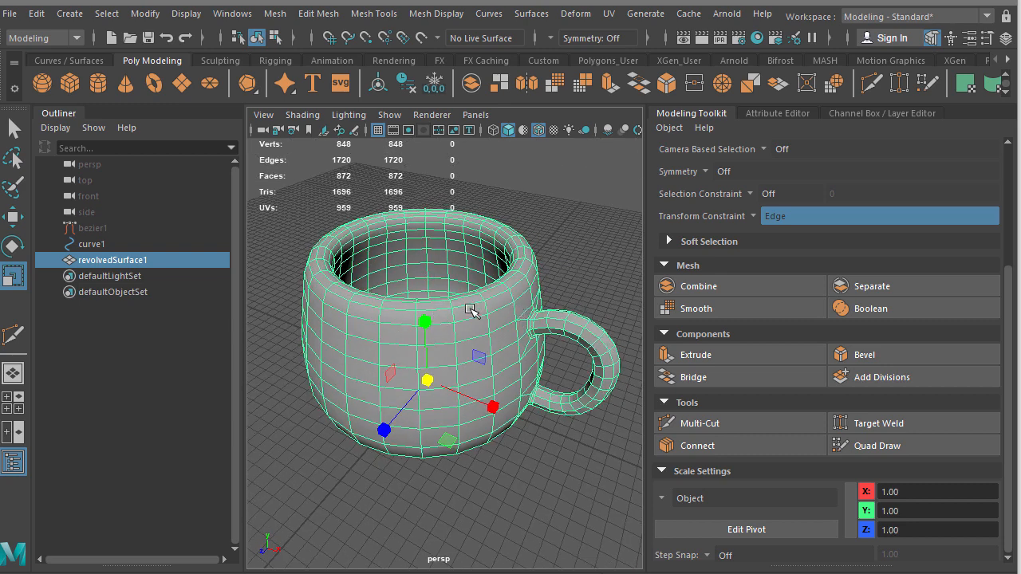